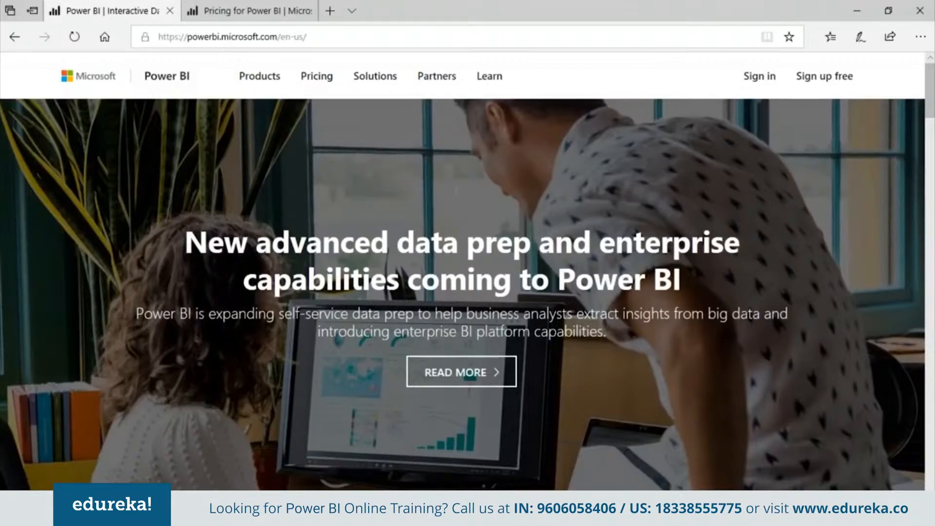
# - Open the Power BI Desktop product page and review the plans and features on the Power BI pricing page
pyautogui.click(259, 76)
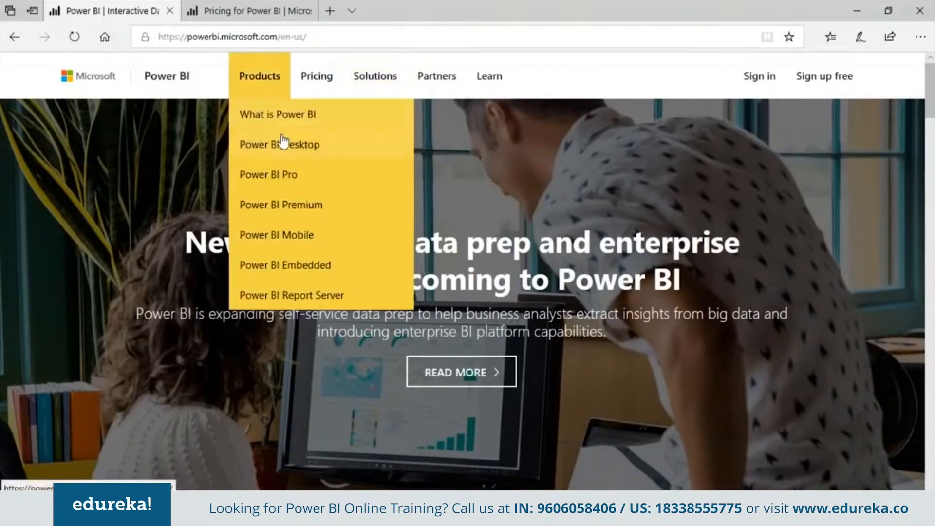
pyautogui.click(284, 147)
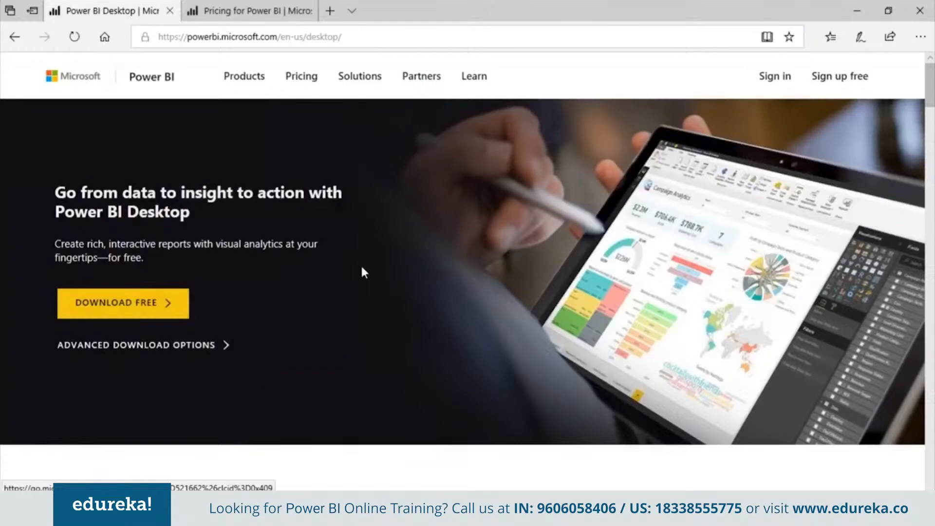
pyautogui.click(291, 7)
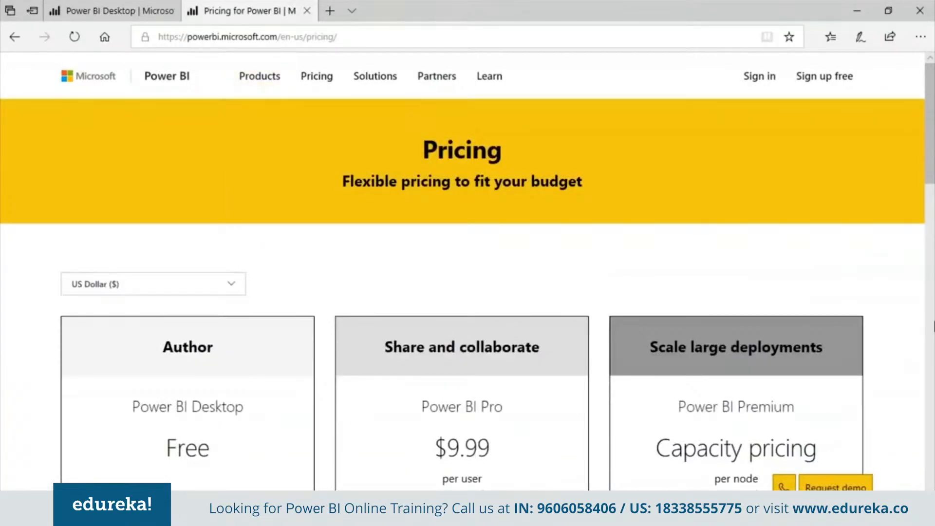
pyautogui.scroll(-2, 467, 293)
pyautogui.scroll(-6, 467, 292)
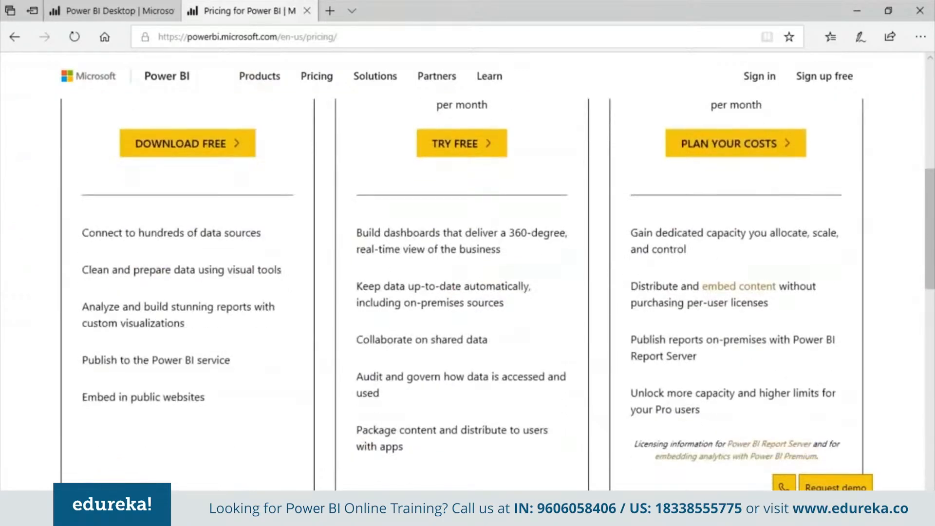
pyautogui.scroll(-4, 467, 292)
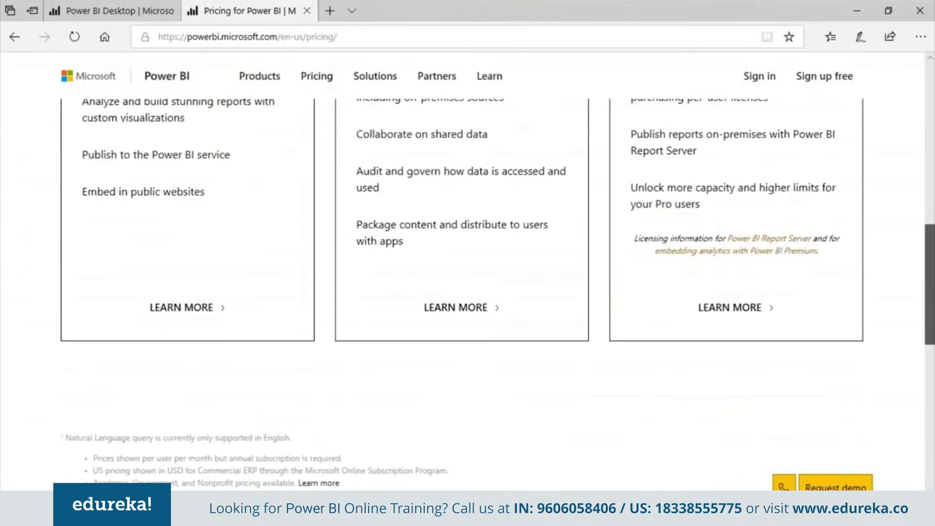
pyautogui.scroll(-1, 467, 293)
pyautogui.scroll(2, 467, 293)
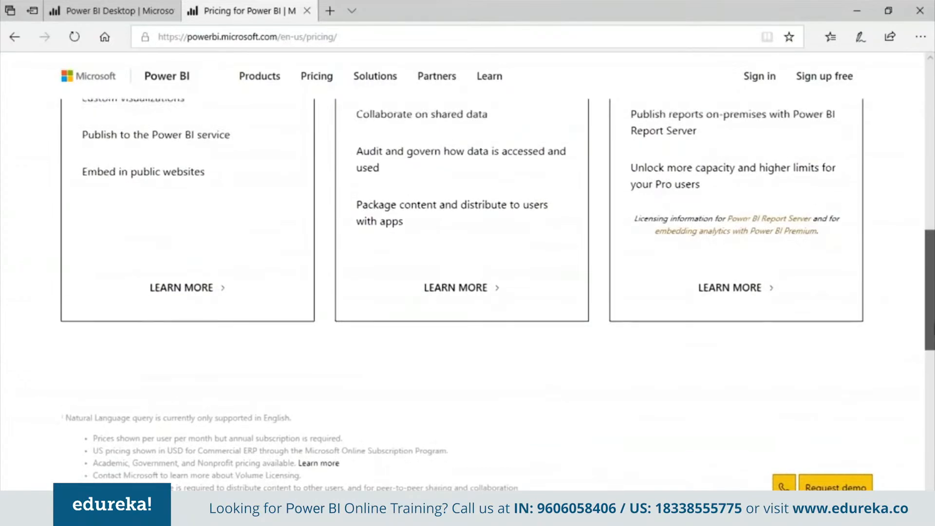
pyautogui.scroll(10, 902, 125)
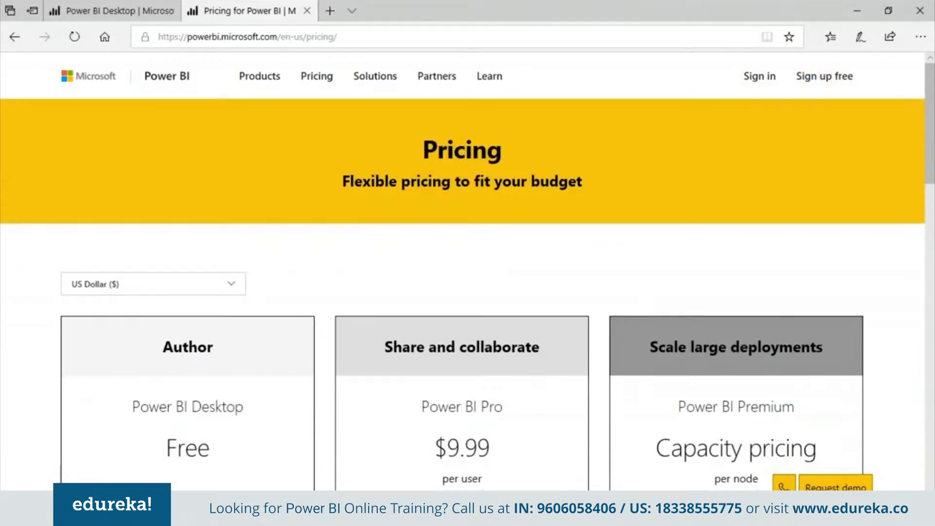
# - Switch to Power BI Desktop and dismiss its start screen to reach the blank report
pyautogui.moveTo(522, 513)
pyautogui.click(520, 444)
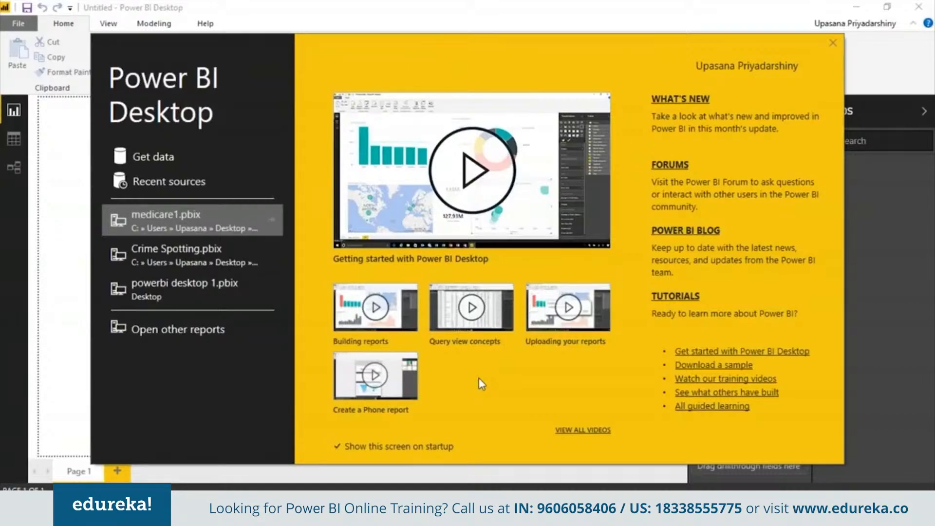
pyautogui.click(832, 44)
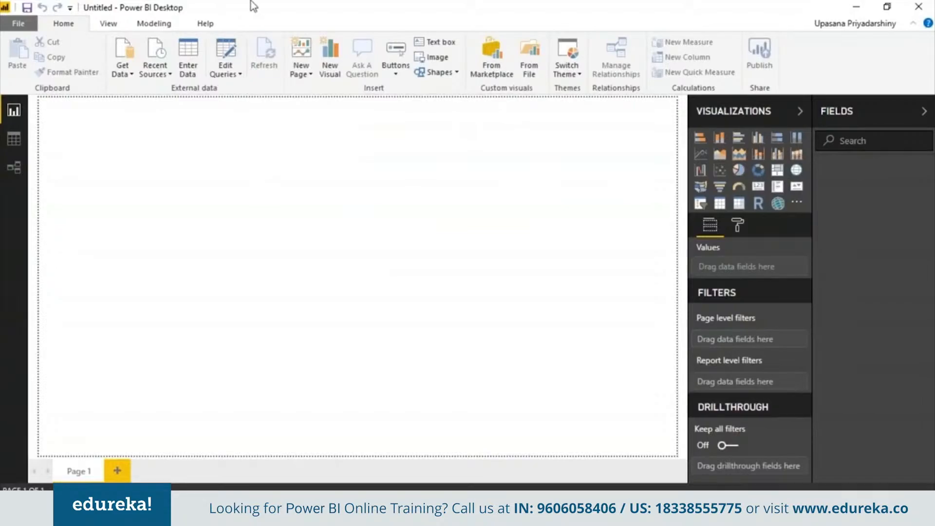
# - Import the Text/CSV file On_Street_Crime_In_Camden from the Power BI CSV files folder and load its data
pyautogui.click(123, 68)
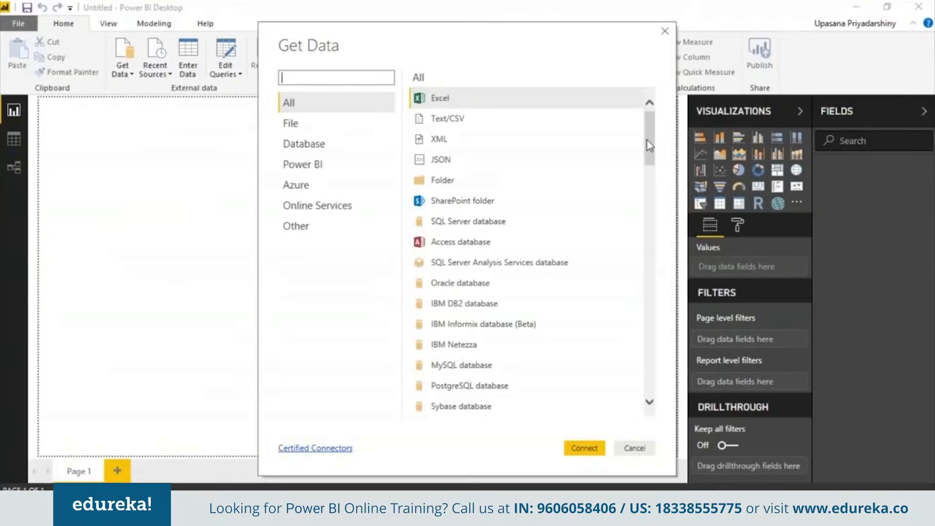
pyautogui.moveTo(649, 145); pyautogui.dragTo(644, 111)
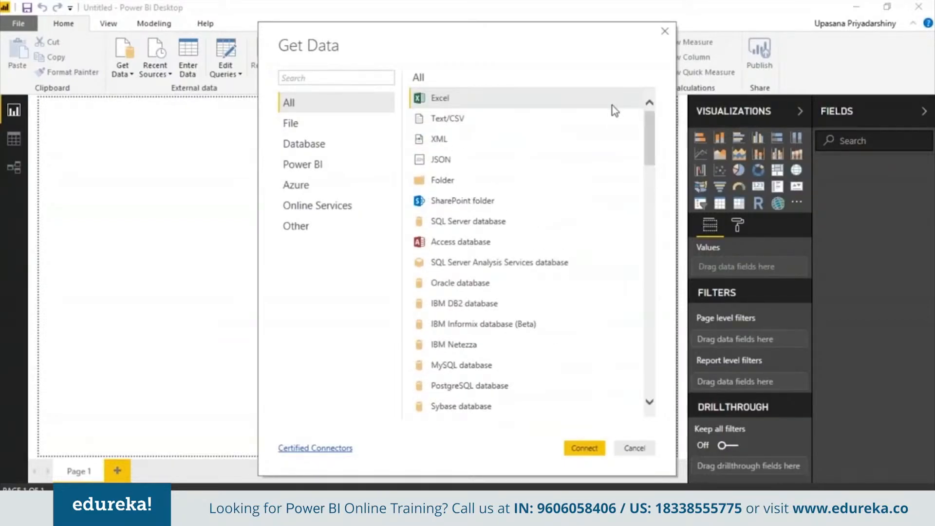
pyautogui.doubleClick(553, 128)
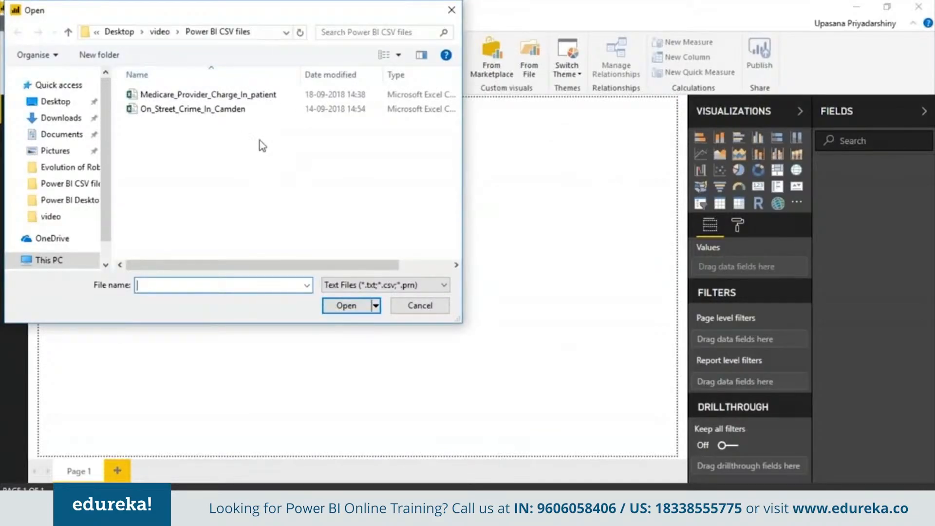
pyautogui.doubleClick(216, 109)
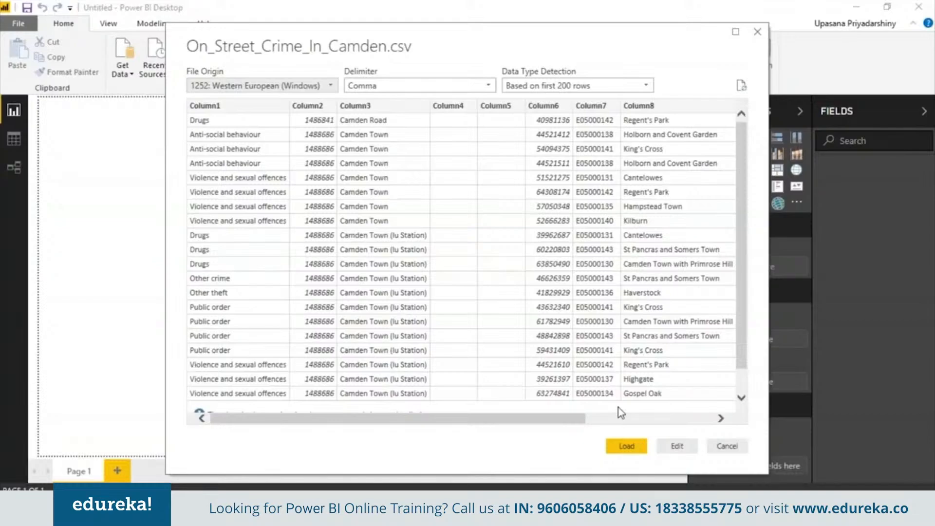
pyautogui.click(629, 448)
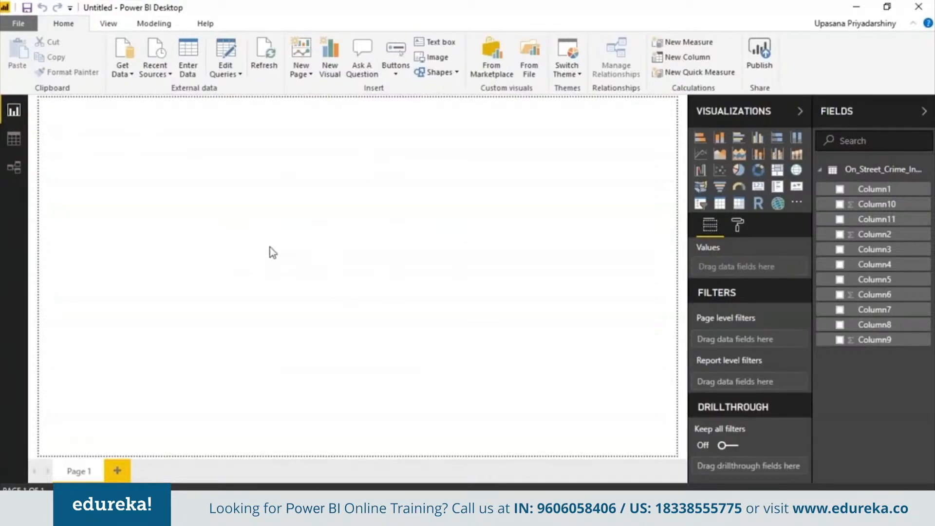
# - In the relationships view, enlarge the On_Street_Crime_In_Camden table card to fit all its columns and move it to the middle of the canvas
pyautogui.click(14, 139)
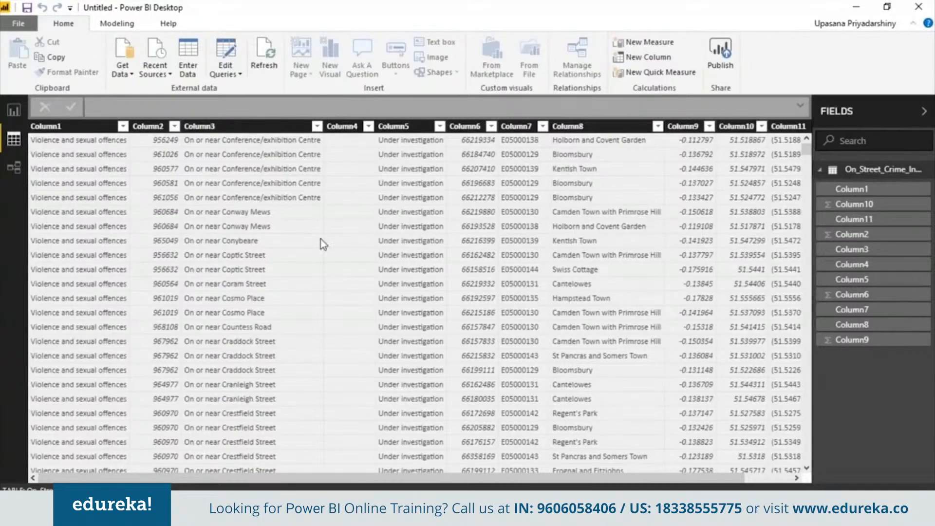
pyautogui.click(13, 169)
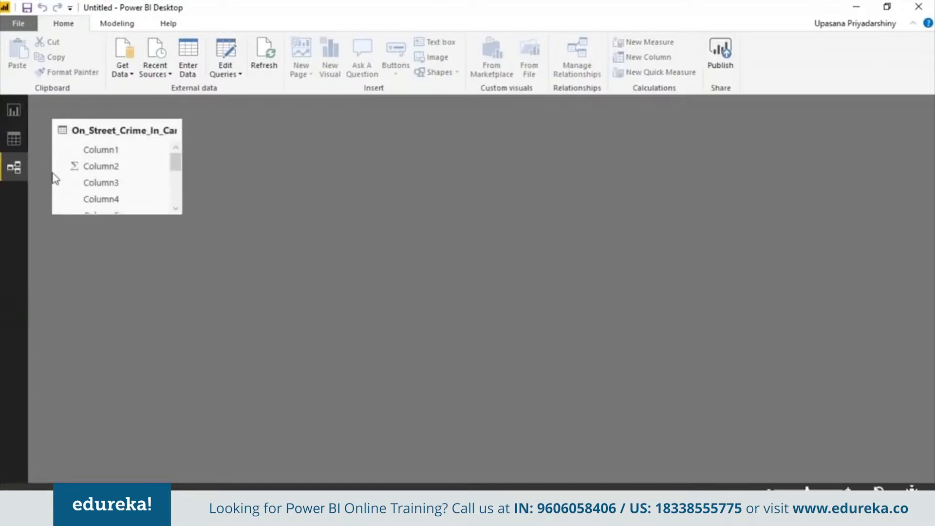
pyautogui.click(176, 209)
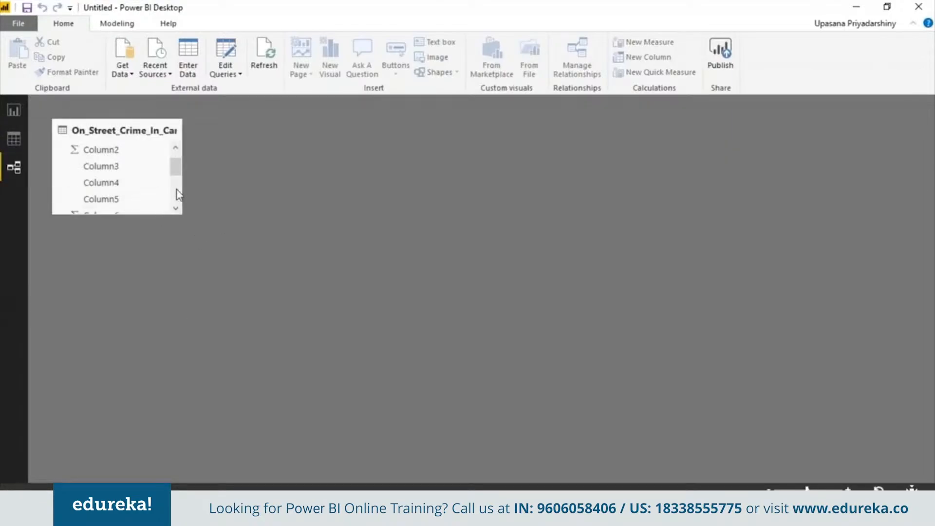
pyautogui.scroll(1, 176, 131)
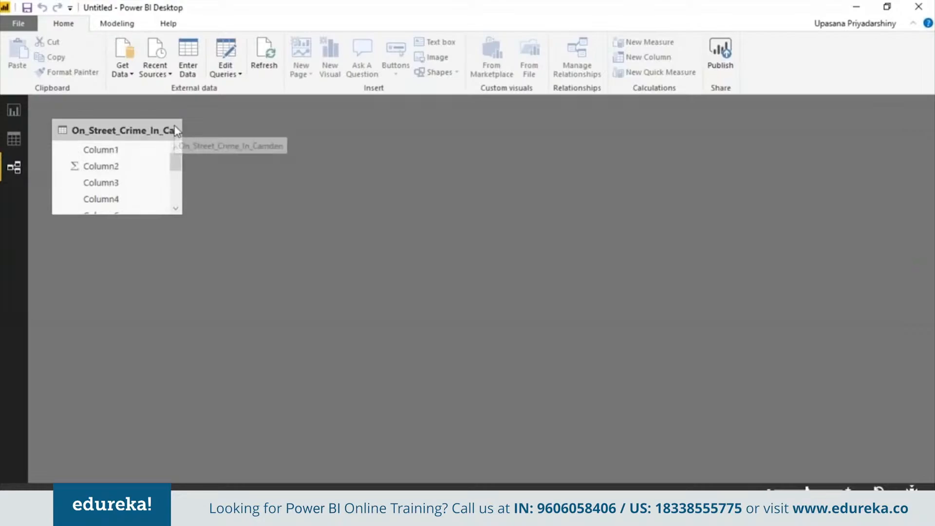
pyautogui.click(175, 132)
pyautogui.moveTo(180, 215); pyautogui.dragTo(252, 362)
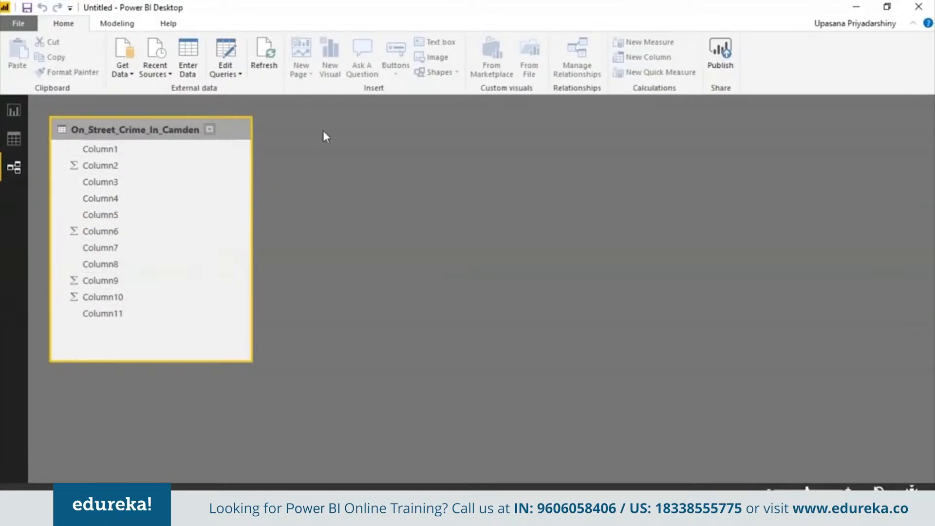
pyautogui.moveTo(238, 137); pyautogui.dragTo(568, 138)
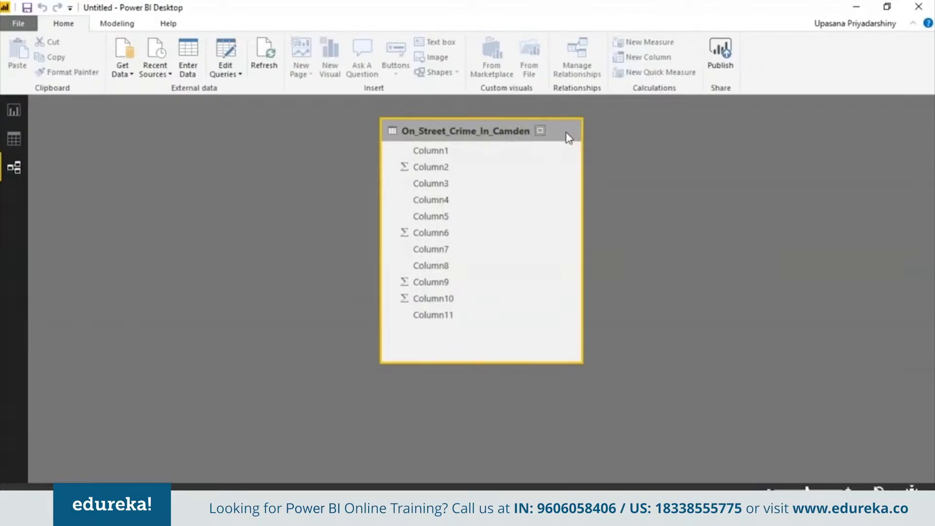
# - Return to the table data and rename Column1 as Categories
pyautogui.click(15, 141)
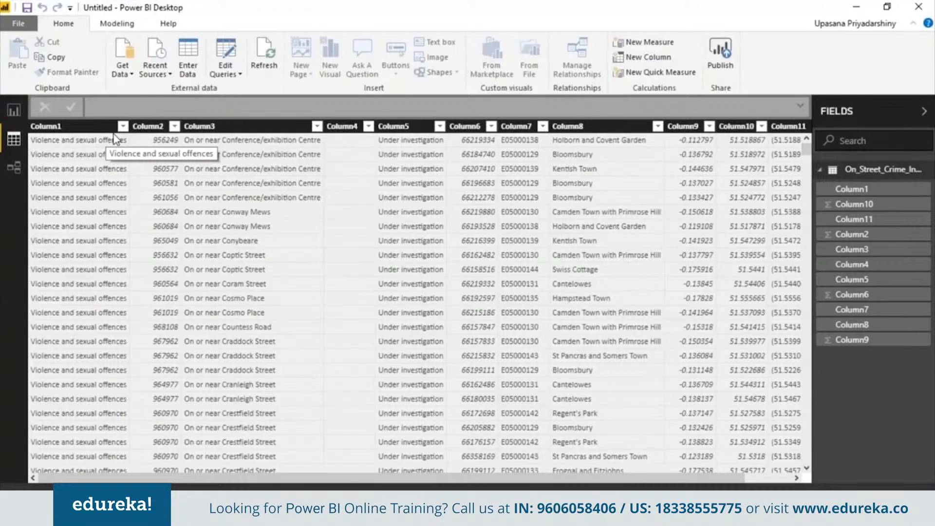
pyautogui.click(123, 128)
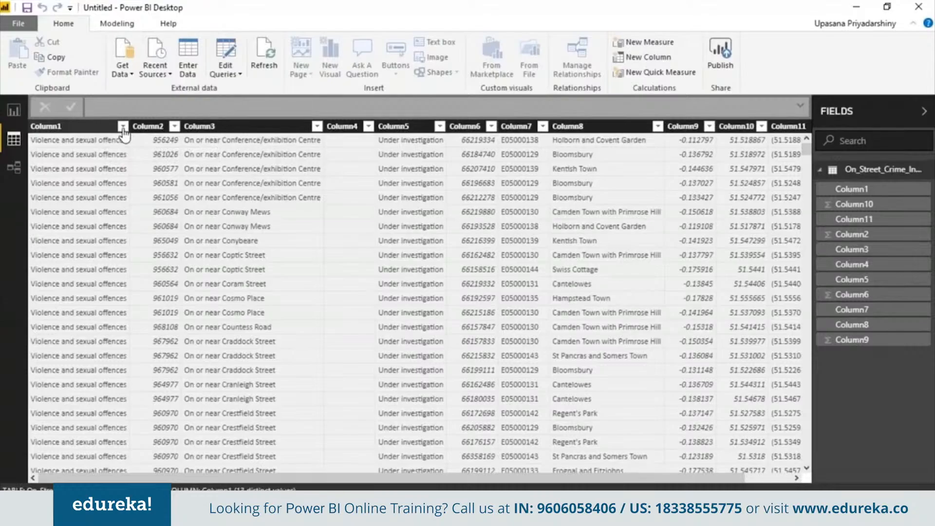
pyautogui.rightClick(106, 140)
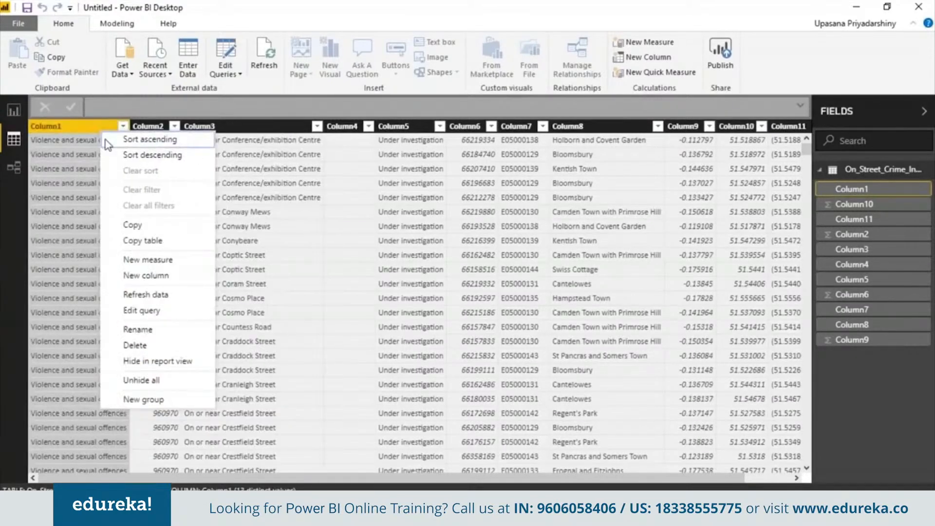
pyautogui.click(138, 330)
pyautogui.write('Cate')
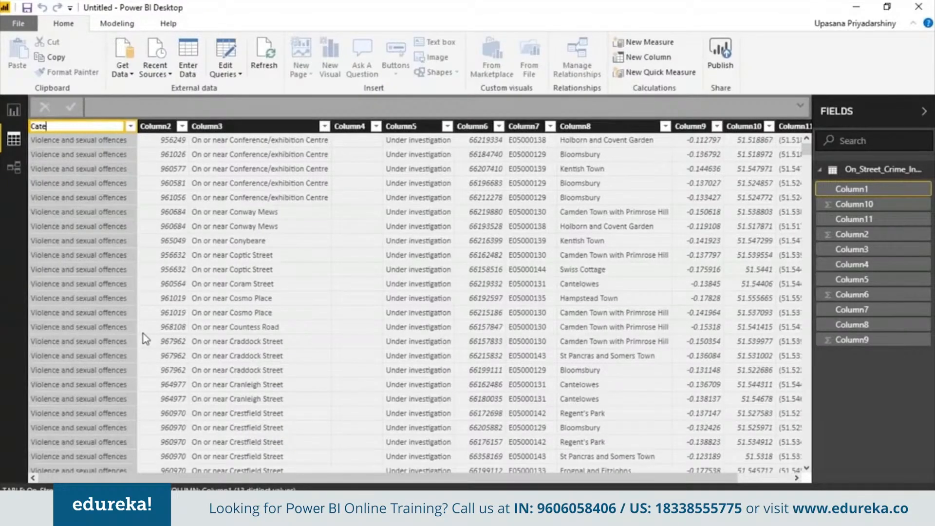
pyautogui.write('gories')
# - Rename Column3 as Street Name and Column8 as Location
pyautogui.rightClick(276, 127)
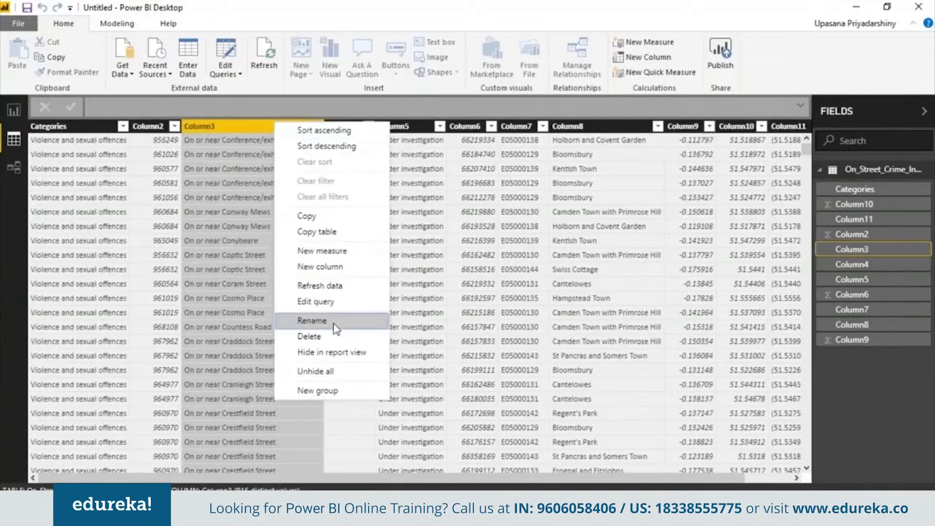
pyautogui.click(335, 323)
pyautogui.write('Street Name')
pyautogui.rightClick(632, 126)
pyautogui.click(689, 321)
pyautogui.write('Locatio')
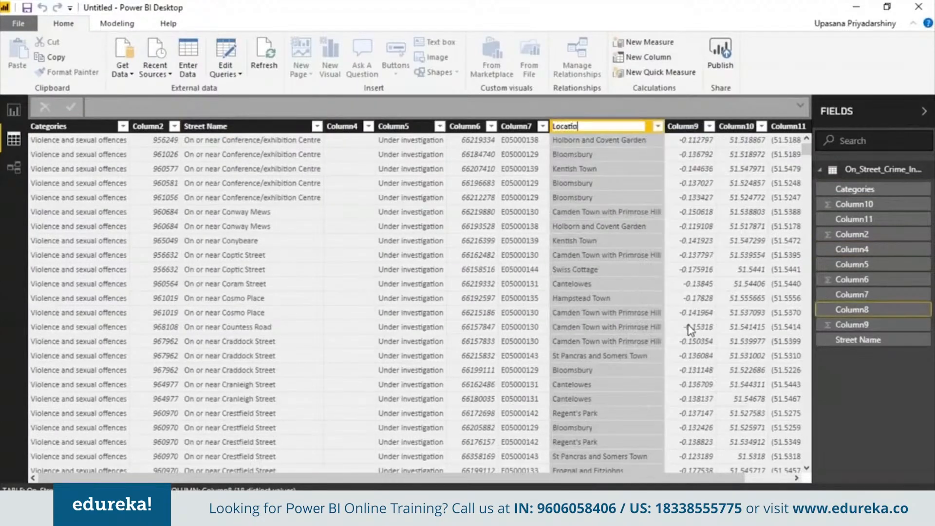
pyautogui.write('n')
# - Rename Column9 as longitude, Column10 as latitude and Column11 as (lat,lon)
pyautogui.doubleClick(683, 126)
pyautogui.write('longitude')
pyautogui.doubleClick(794, 128)
pyautogui.write('latitude')
pyautogui.doubleClick(752, 127)
pyautogui.write('(lat,)')
pyautogui.press('Left')
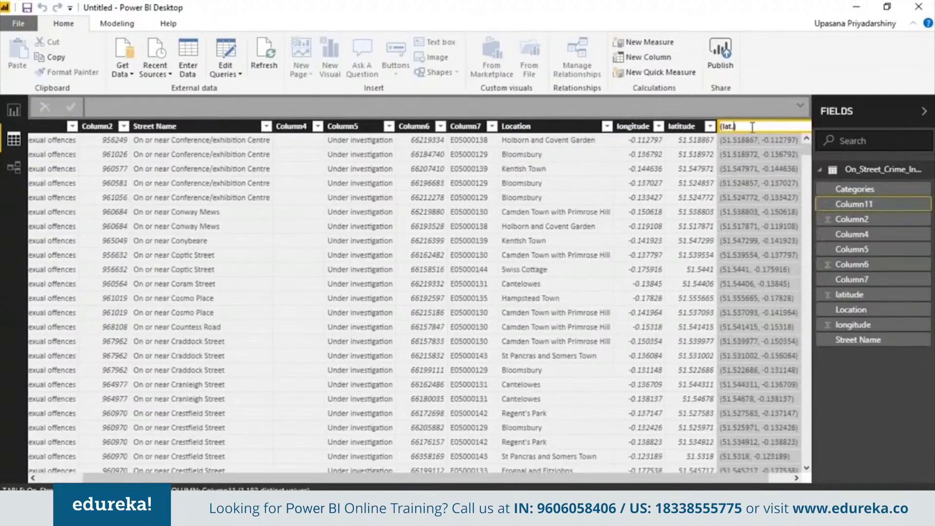
pyautogui.write('lon')
pyautogui.press('Return')
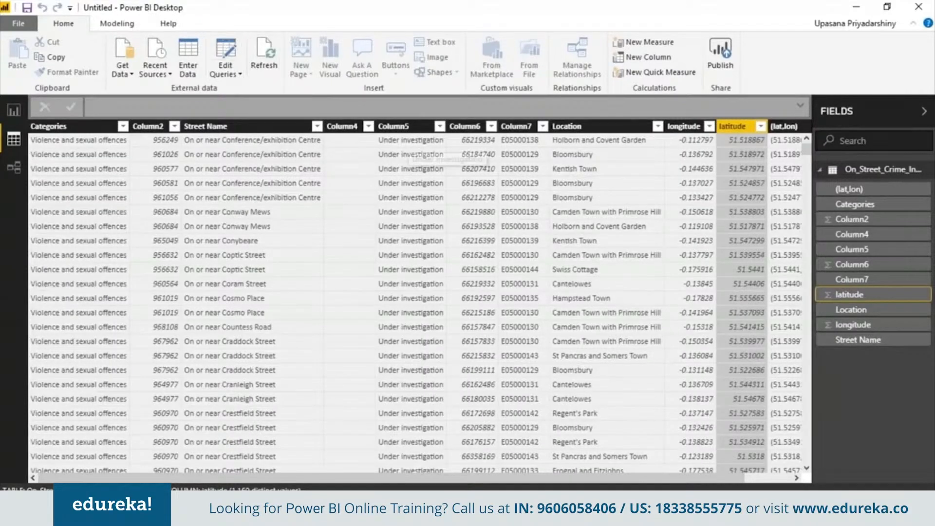
# - Delete Column4, Column5 and Column6 from the crime table
pyautogui.rightClick(370, 128)
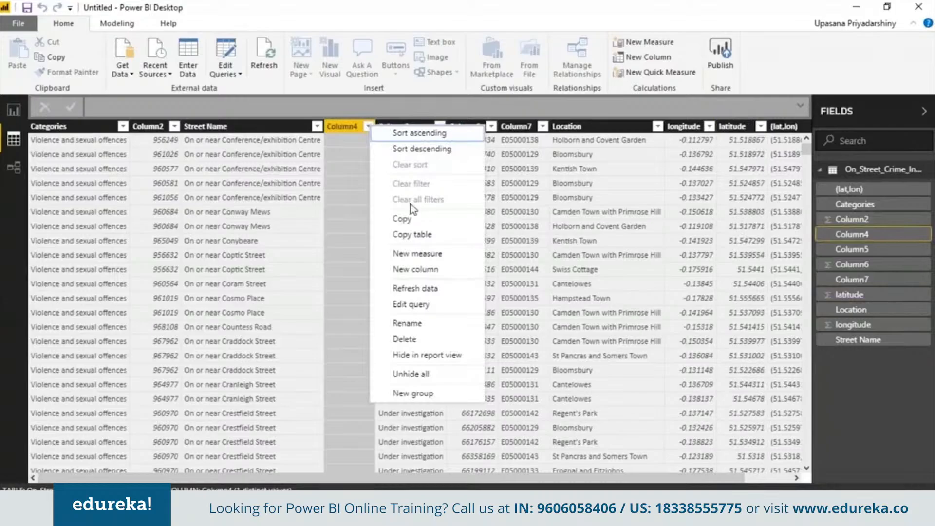
pyautogui.click(410, 339)
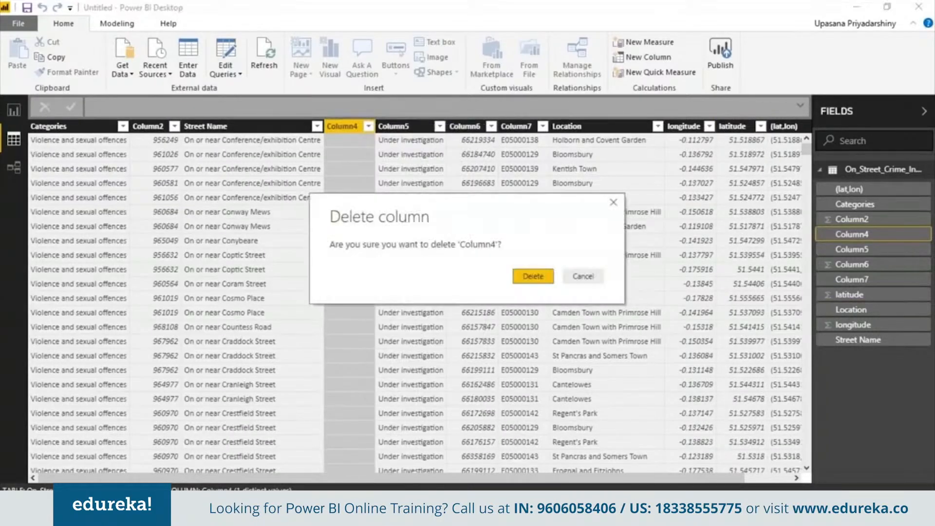
pyautogui.click(527, 273)
pyautogui.rightClick(382, 126)
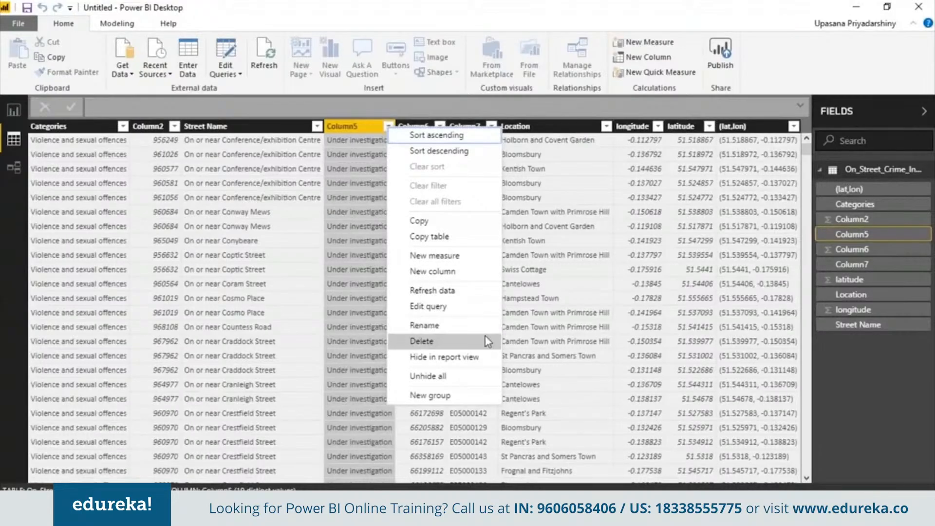
pyautogui.click(489, 340)
pyautogui.click(544, 273)
pyautogui.click(532, 276)
# - Delete Column7 and Column2 from the crime table
pyautogui.rightClick(366, 126)
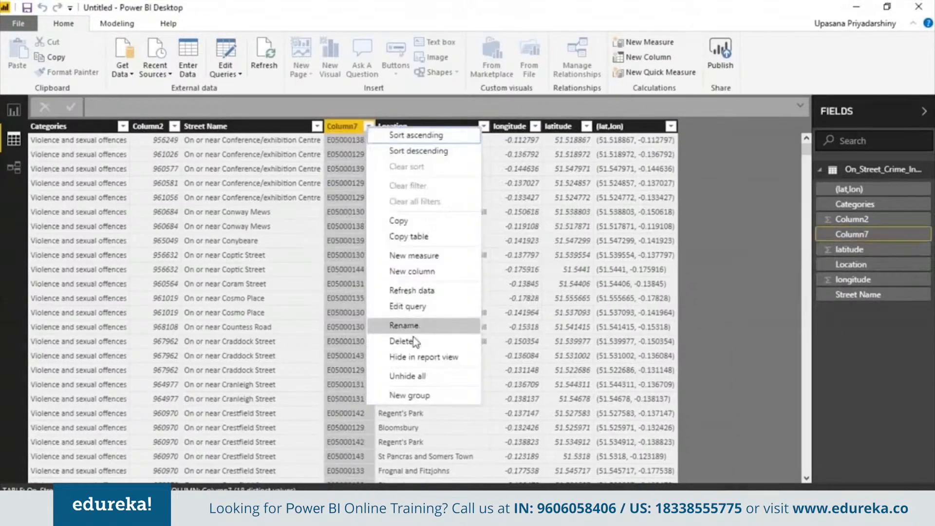
pyautogui.click(414, 340)
pyautogui.click(532, 276)
pyautogui.click(175, 127)
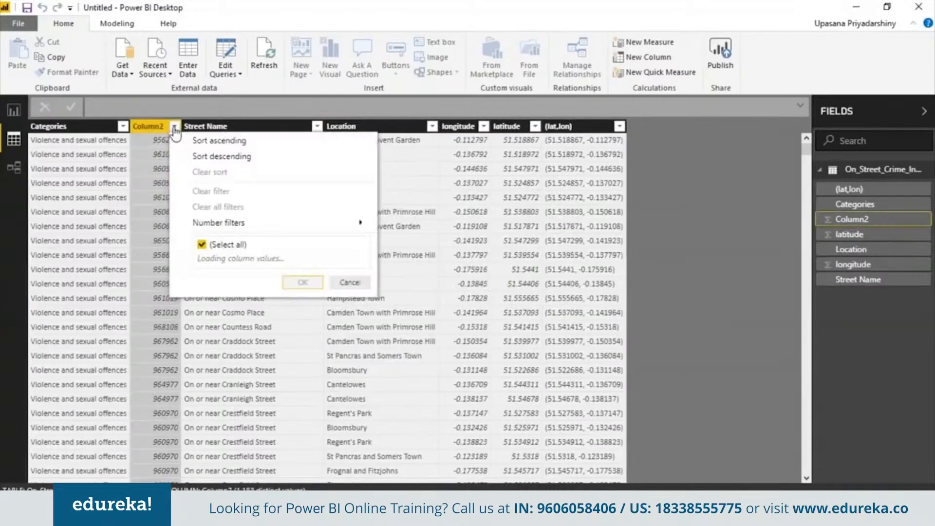
pyautogui.rightClick(155, 126)
pyautogui.click(533, 276)
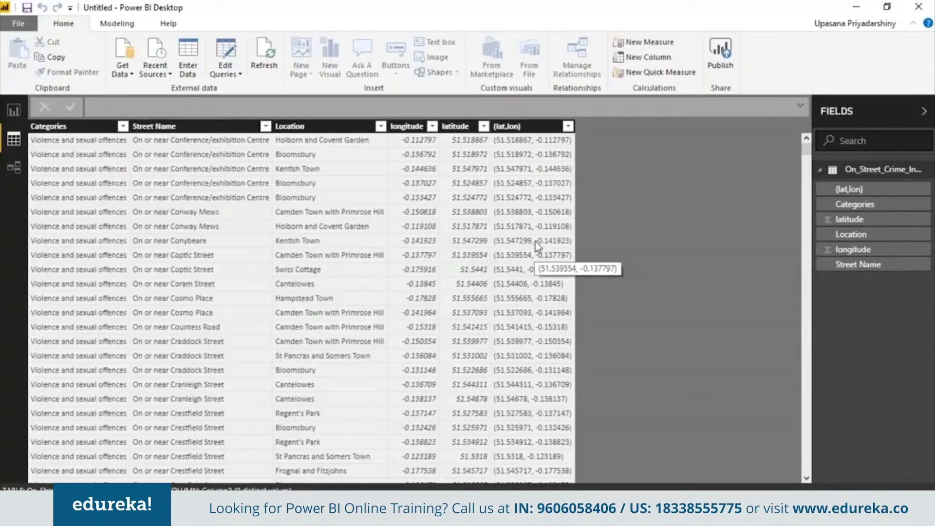
# - Hide the (lat,lon) column in the report view
pyautogui.rightClick(572, 126)
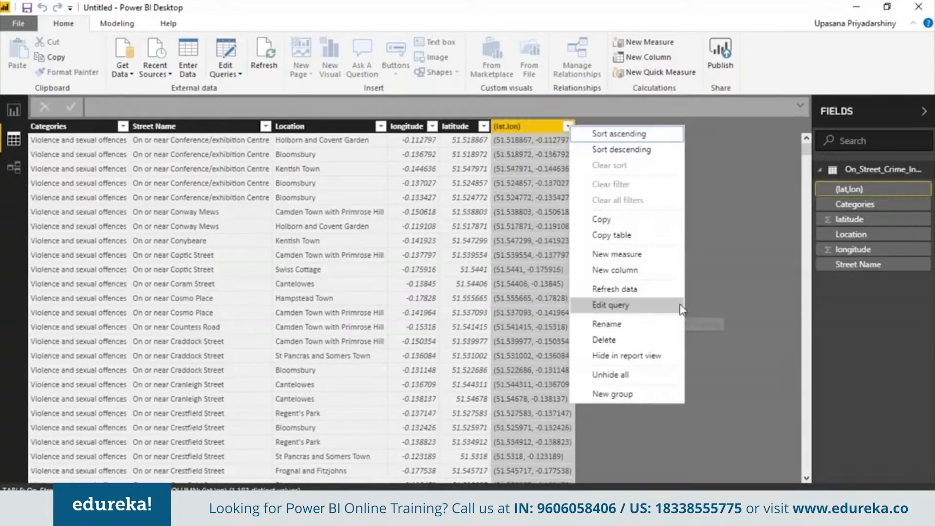
pyautogui.click(669, 358)
pyautogui.click(468, 207)
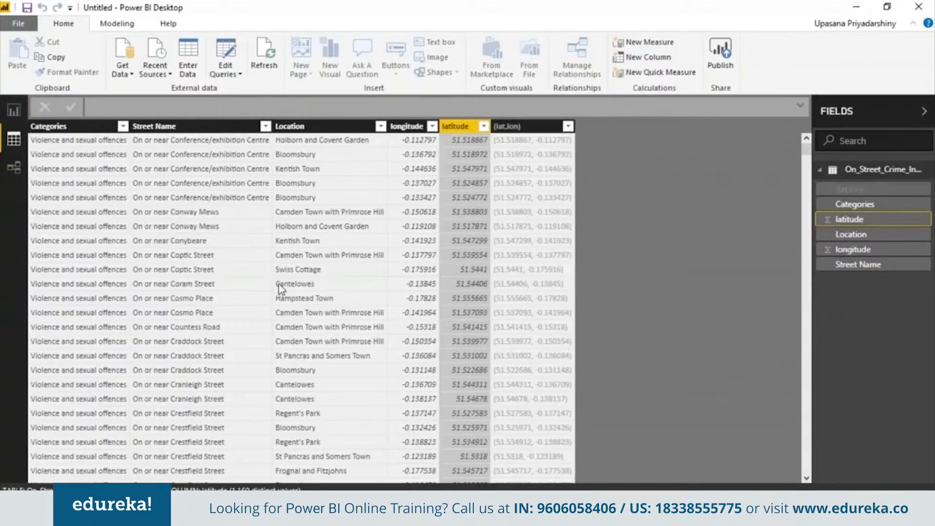
# - Add a calculated column to the crime table with the formula count = 1
pyautogui.click(412, 205)
pyautogui.click(312, 200)
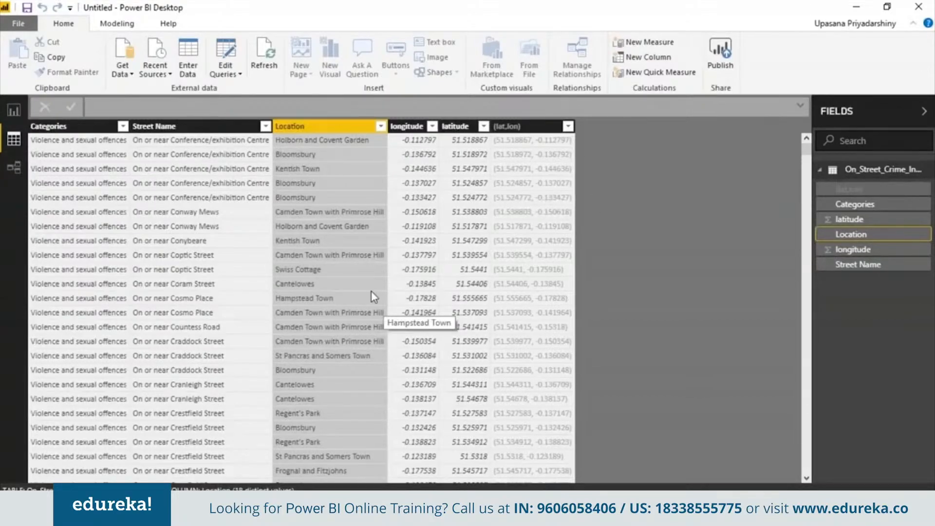
pyautogui.click(128, 24)
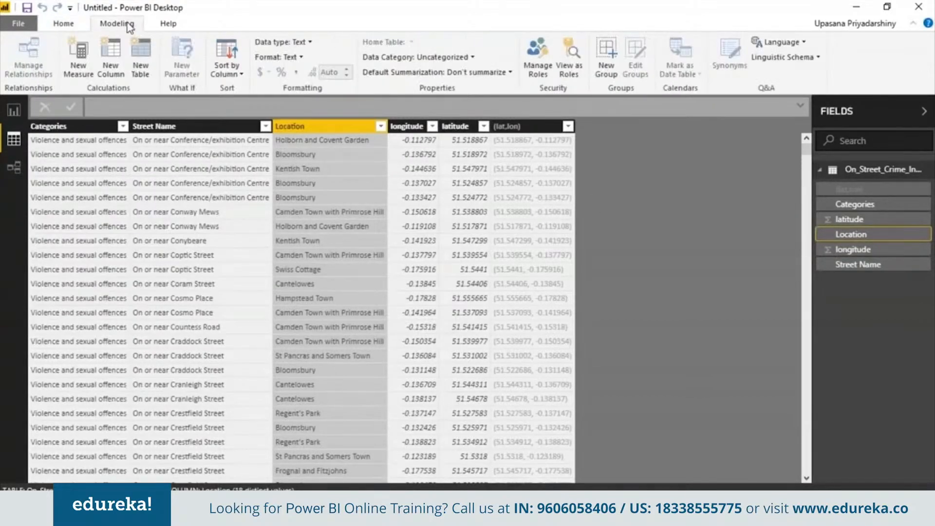
pyautogui.click(109, 56)
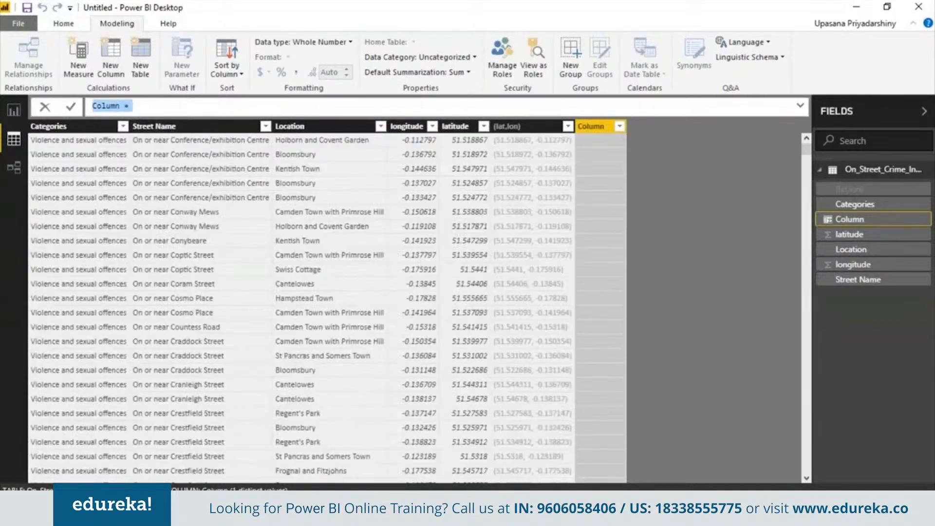
pyautogui.write('count = 1')
pyautogui.press('Return')
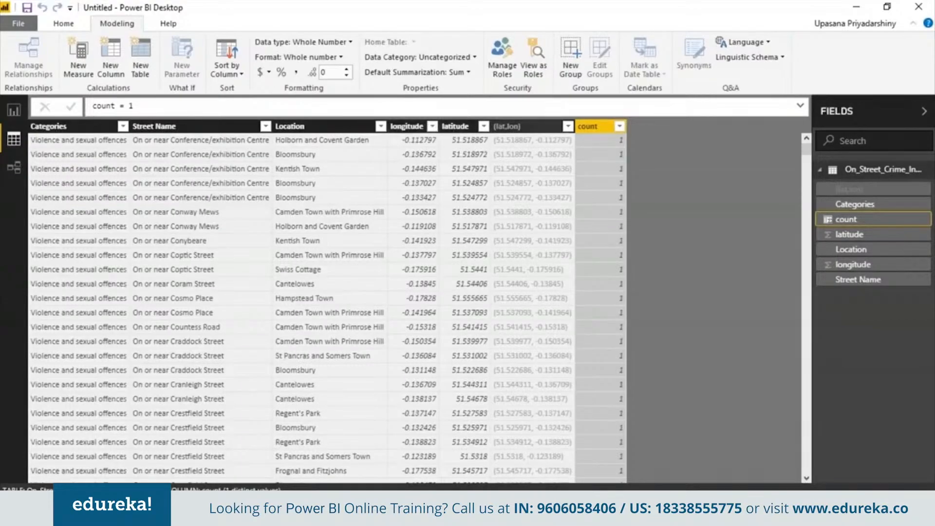
# - Set the data category of the longitude column to Longitude and of the latitude column to Latitude
pyautogui.click(395, 124)
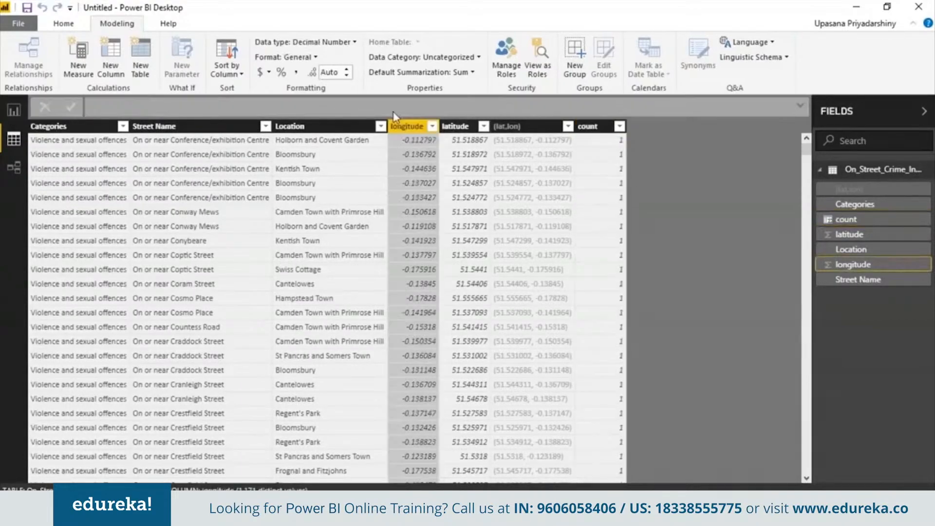
pyautogui.click(432, 128)
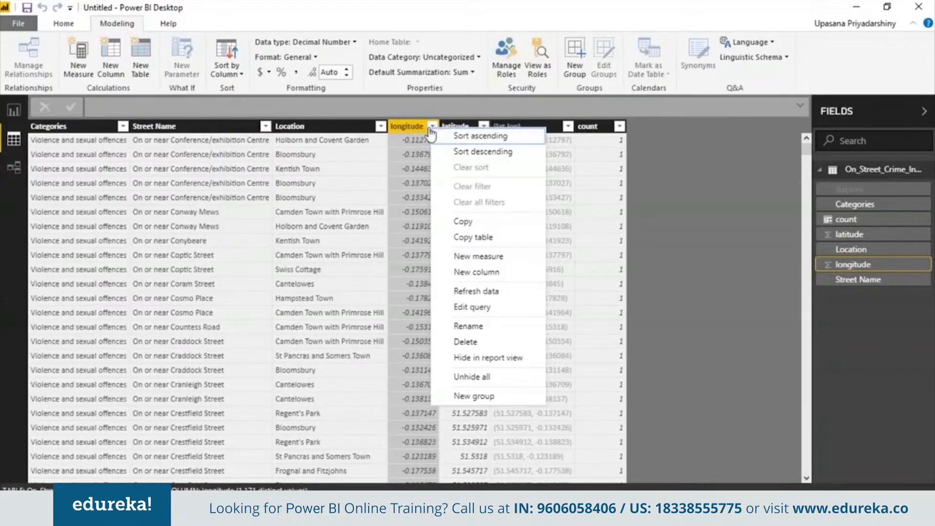
pyautogui.click(428, 128)
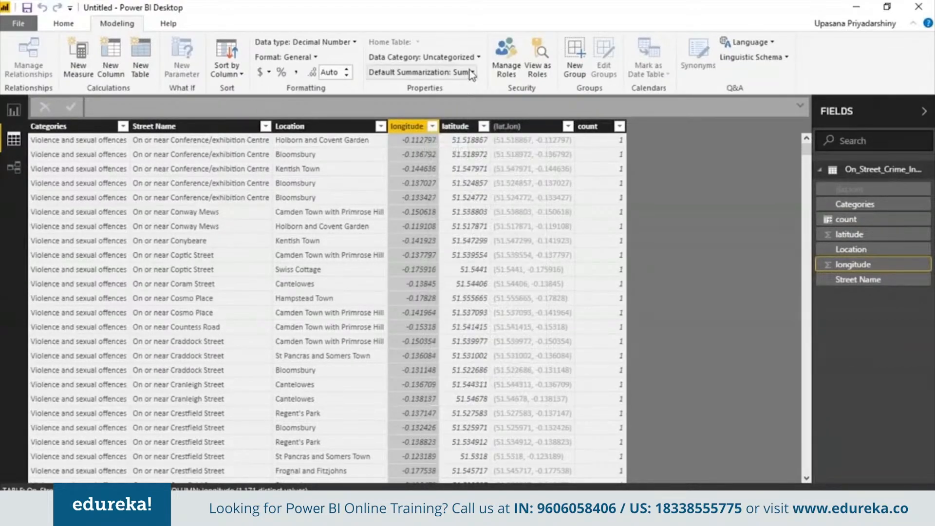
pyautogui.click(473, 58)
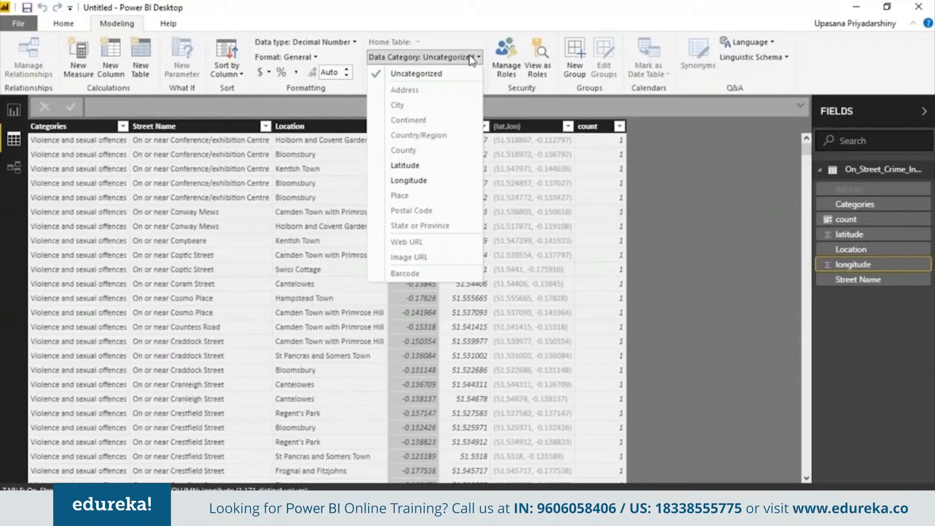
pyautogui.click(428, 182)
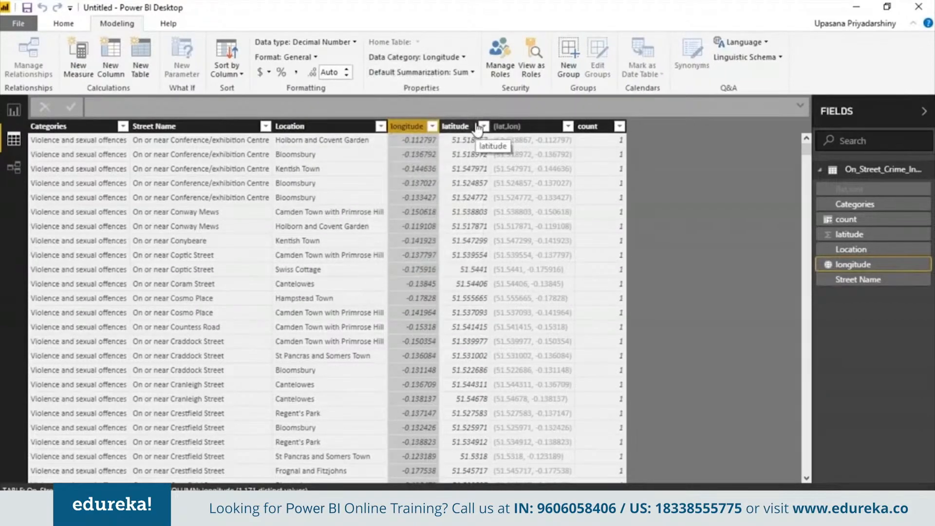
pyautogui.click(476, 127)
pyautogui.click(463, 57)
pyautogui.click(443, 168)
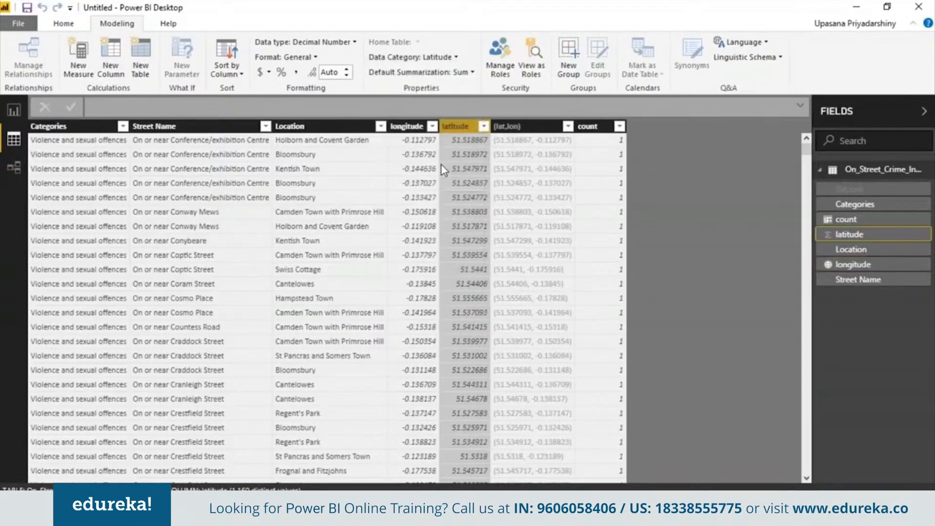
# - Add an enlarged pie chart to the report page with Categories as the legend and count as the values
pyautogui.click(314, 181)
pyautogui.click(235, 188)
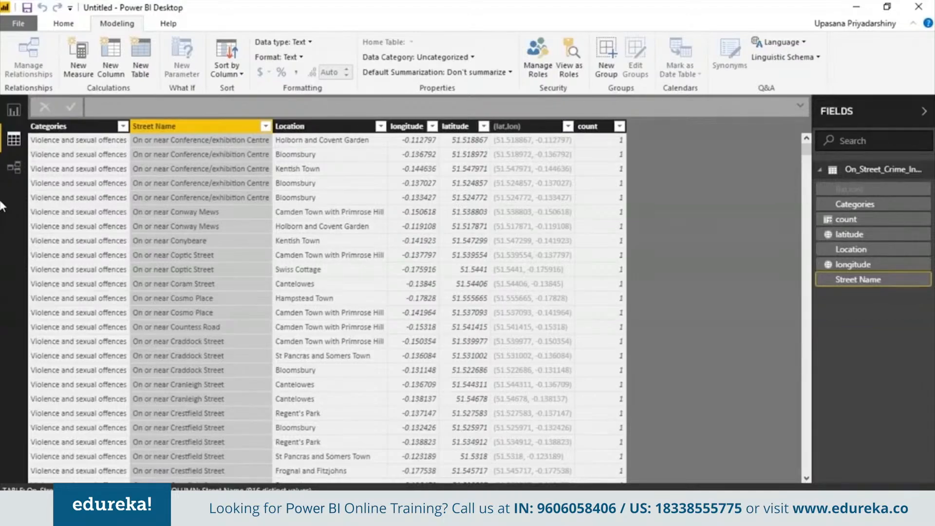
pyautogui.click(14, 110)
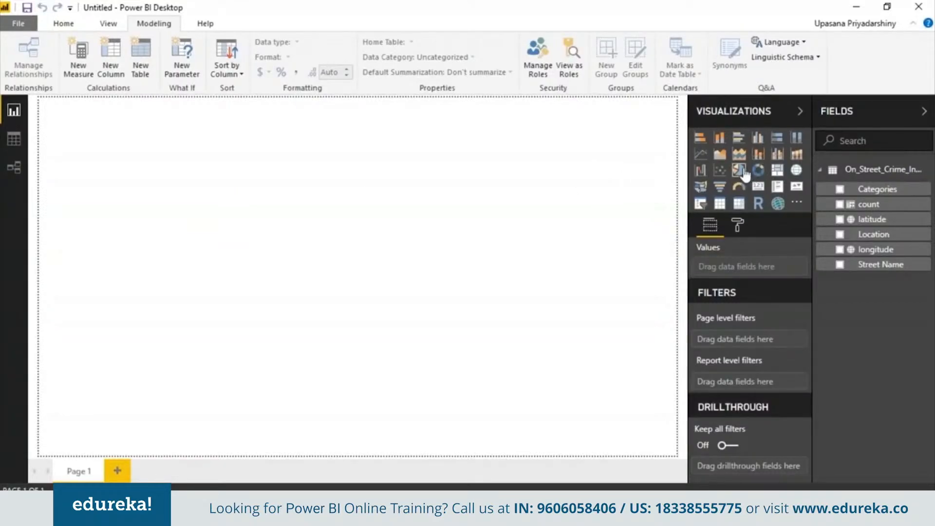
pyautogui.click(739, 170)
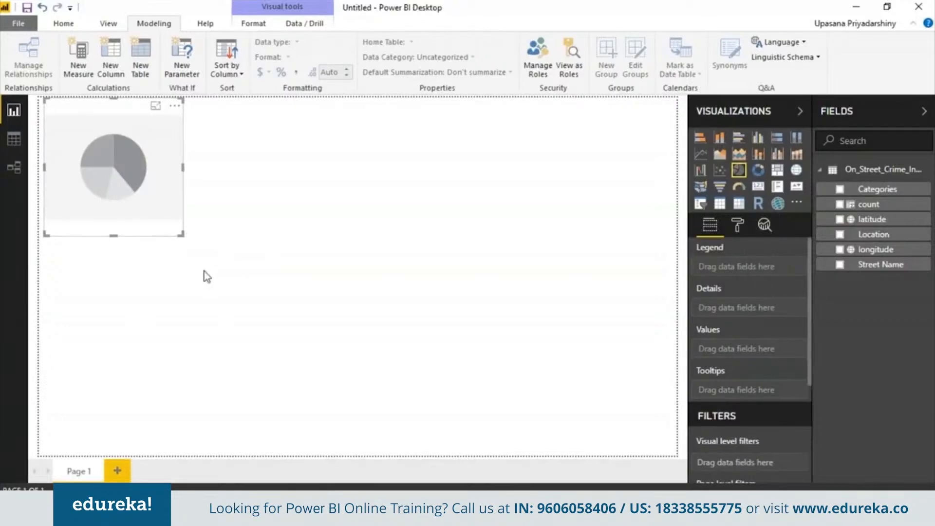
pyautogui.moveTo(182, 235); pyautogui.dragTo(246, 320)
pyautogui.moveTo(855, 190); pyautogui.dragTo(733, 267)
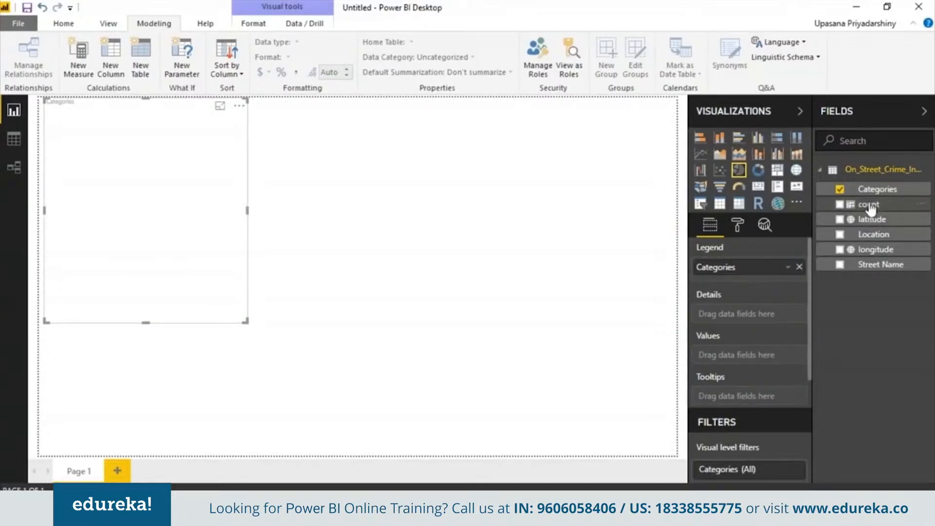
pyautogui.moveTo(867, 206); pyautogui.dragTo(747, 356)
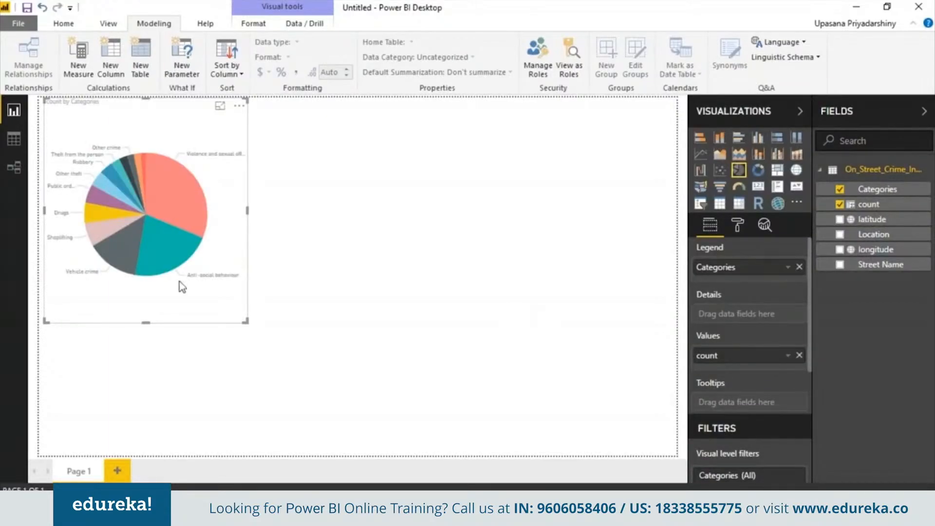
pyautogui.moveTo(246, 321); pyautogui.dragTo(300, 378)
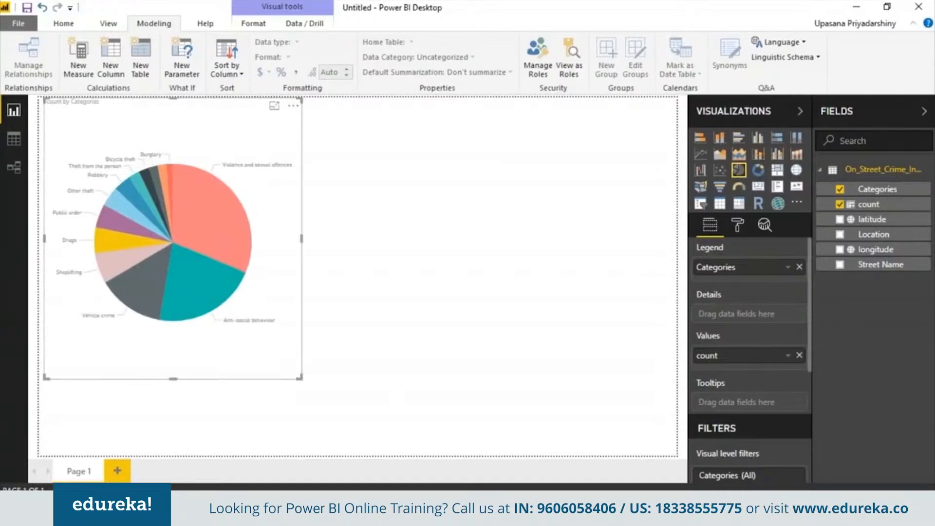
# - Try the pie chart as a clustered bar chart and a 100% stacked bar chart, and return it to a pie chart
pyautogui.click(738, 137)
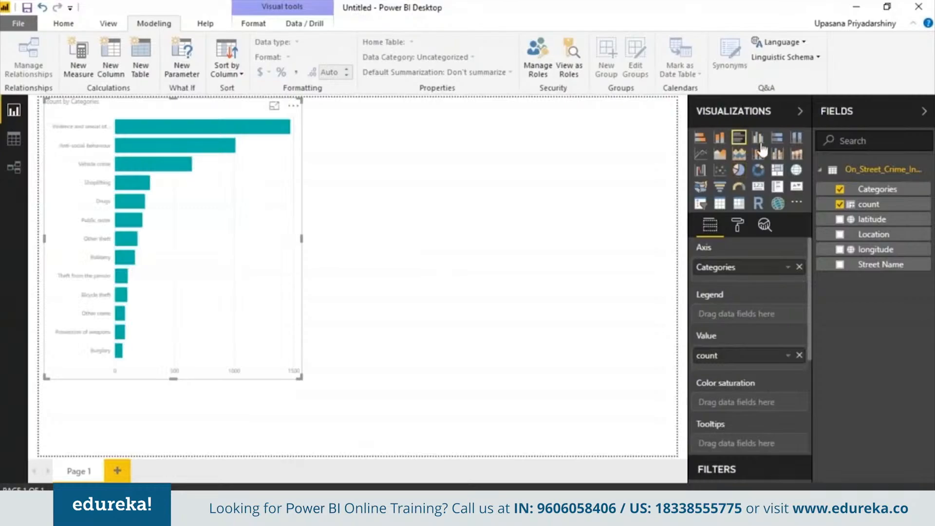
pyautogui.click(777, 137)
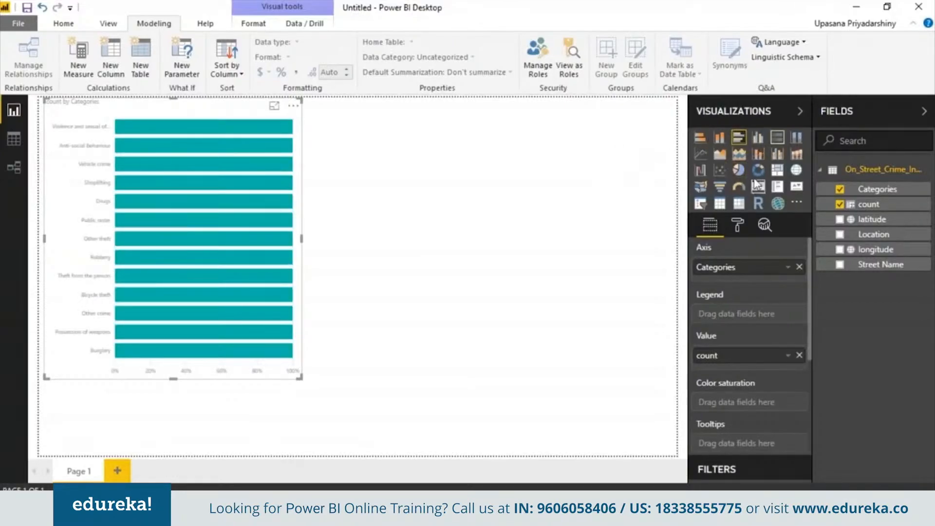
pyautogui.click(738, 169)
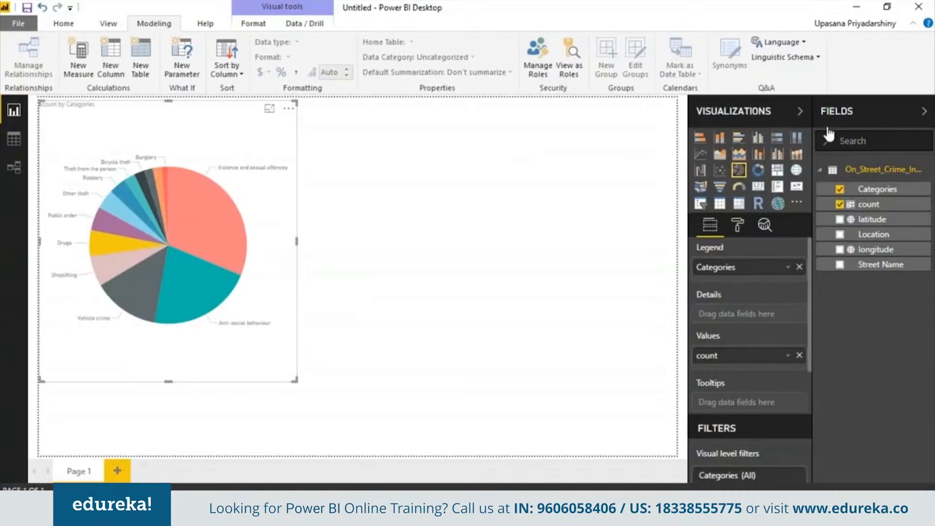
# - Add a clustered bar chart beside the pie chart with Location on the axis and count as the value
pyautogui.click(738, 137)
pyautogui.moveTo(417, 378); pyautogui.dragTo(335, 354)
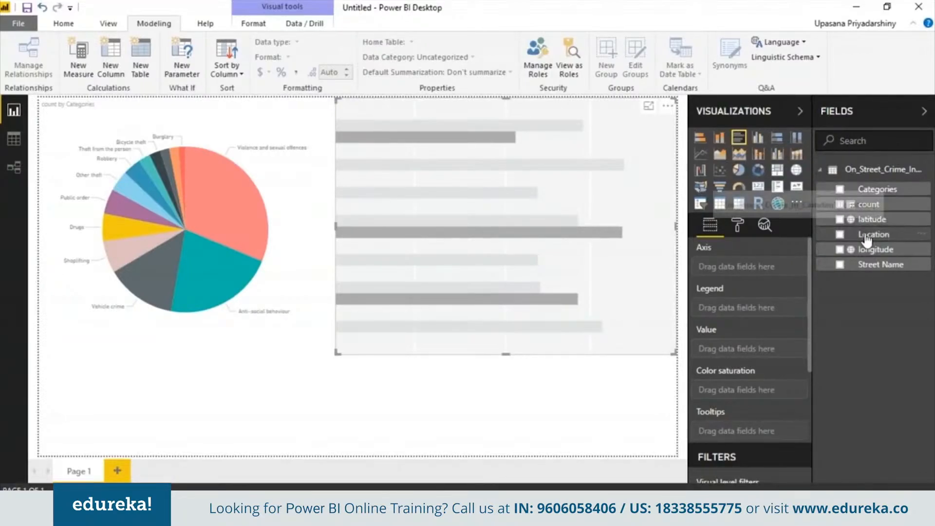
pyautogui.moveTo(865, 240); pyautogui.dragTo(754, 276)
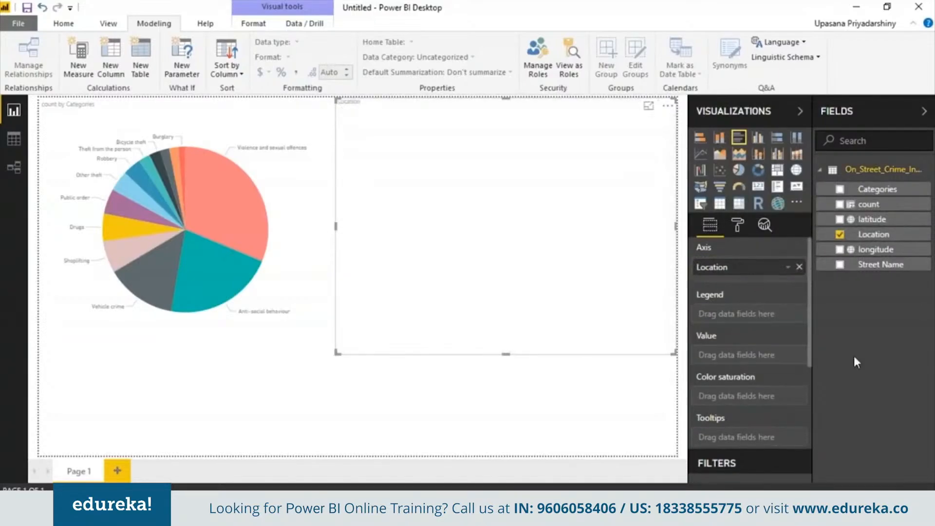
pyautogui.moveTo(862, 209); pyautogui.dragTo(747, 361)
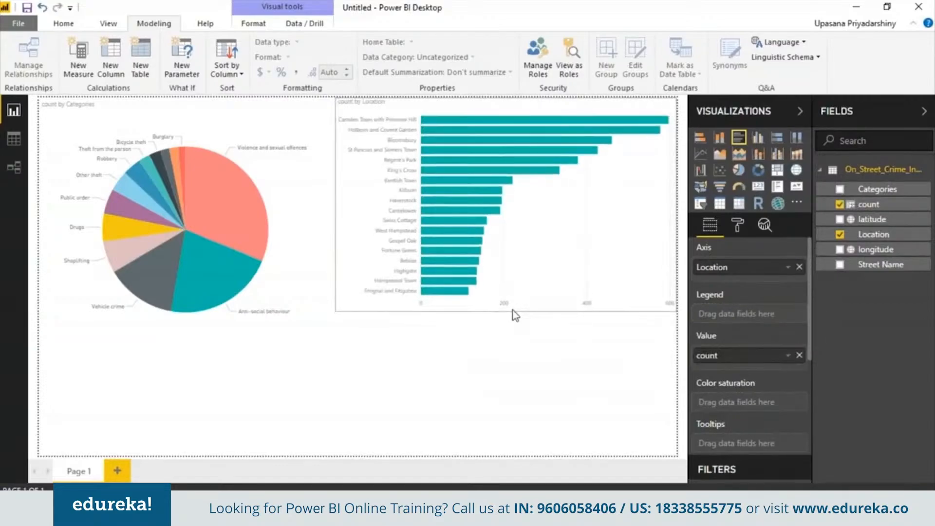
# - Cross-highlight the charts by the Anti-social behaviour slice and by the Bloomsbury bar to examine how they filter each other
pyautogui.click(220, 285)
pyautogui.click(190, 238)
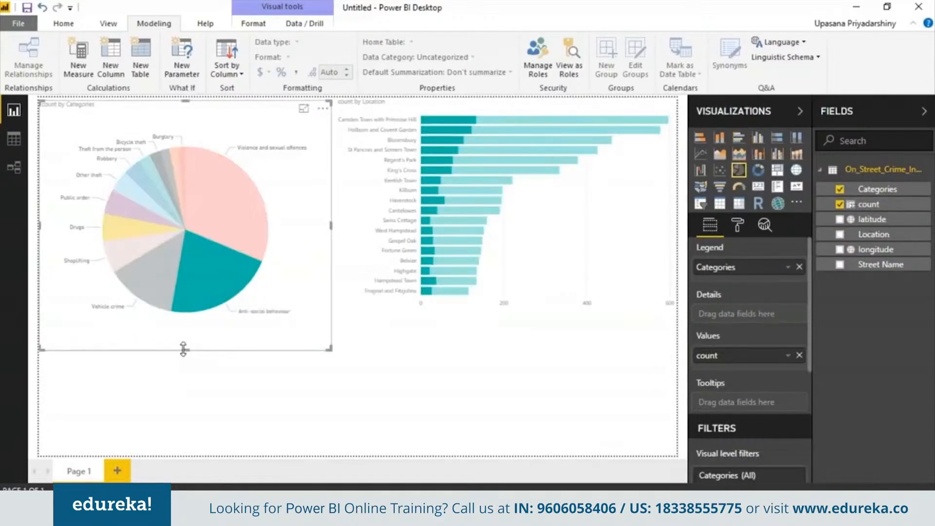
pyautogui.click(455, 140)
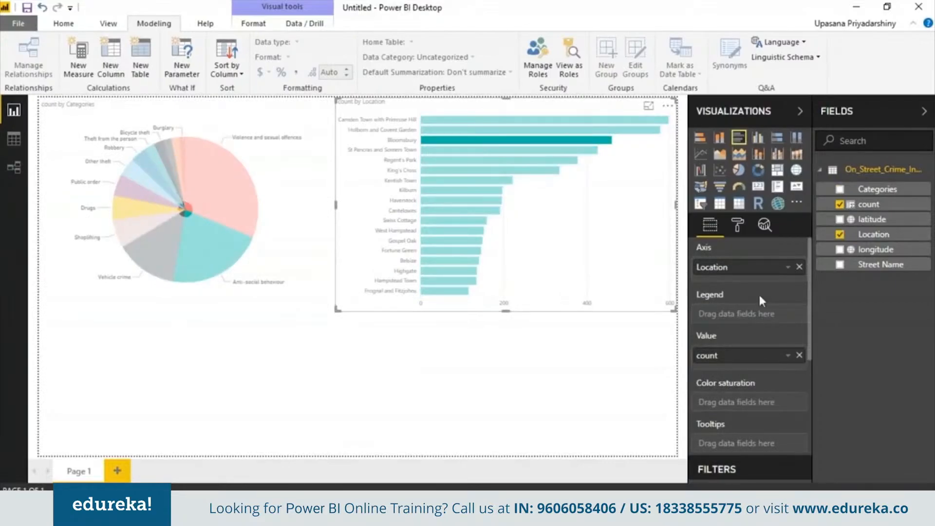
# - Change the default data color of the count by Location bar chart to a darker shade of the theme's light blue
pyautogui.click(737, 226)
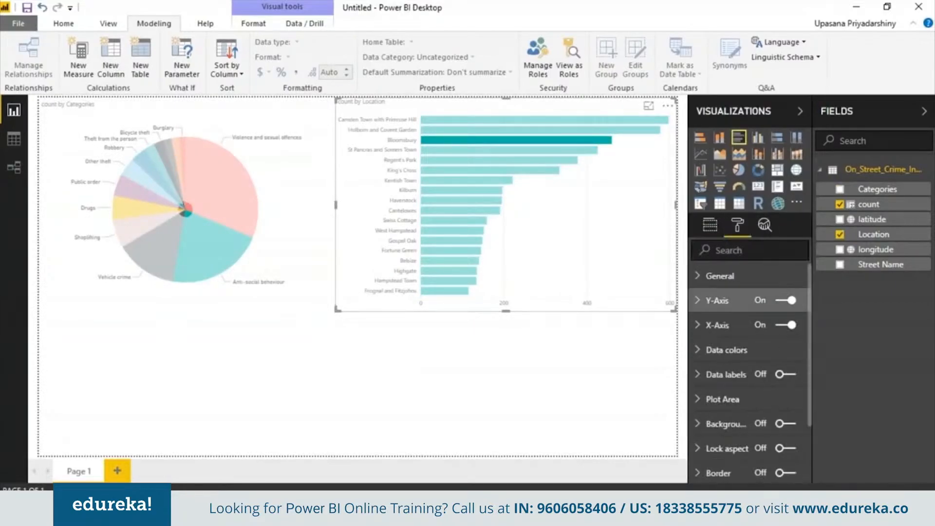
pyautogui.click(793, 350)
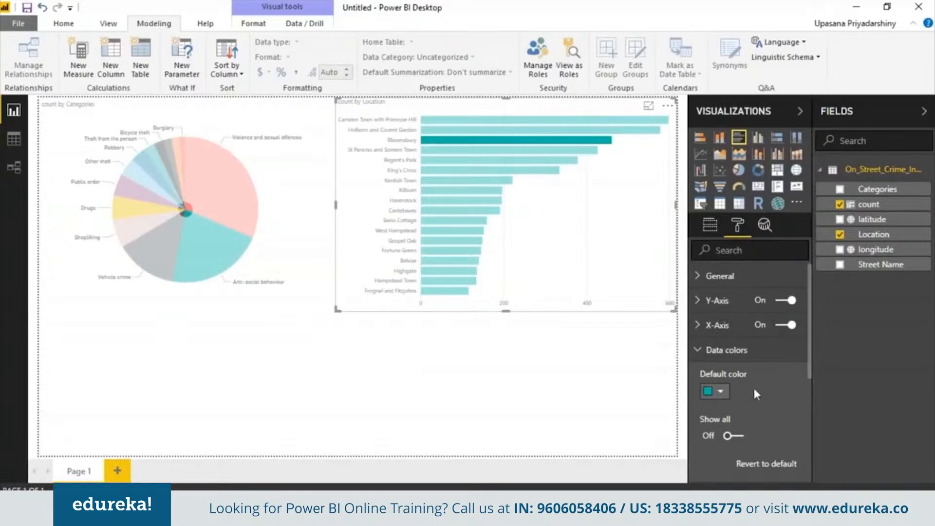
pyautogui.click(720, 392)
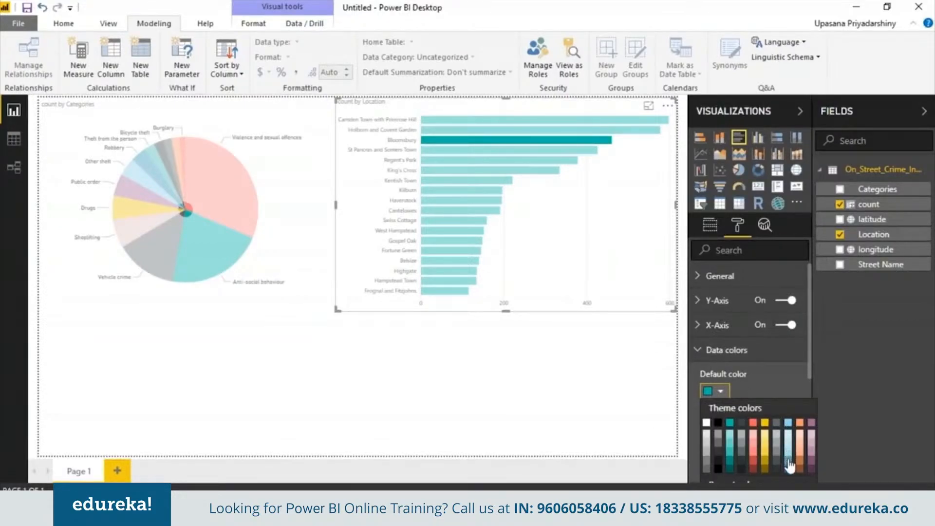
pyautogui.click(789, 465)
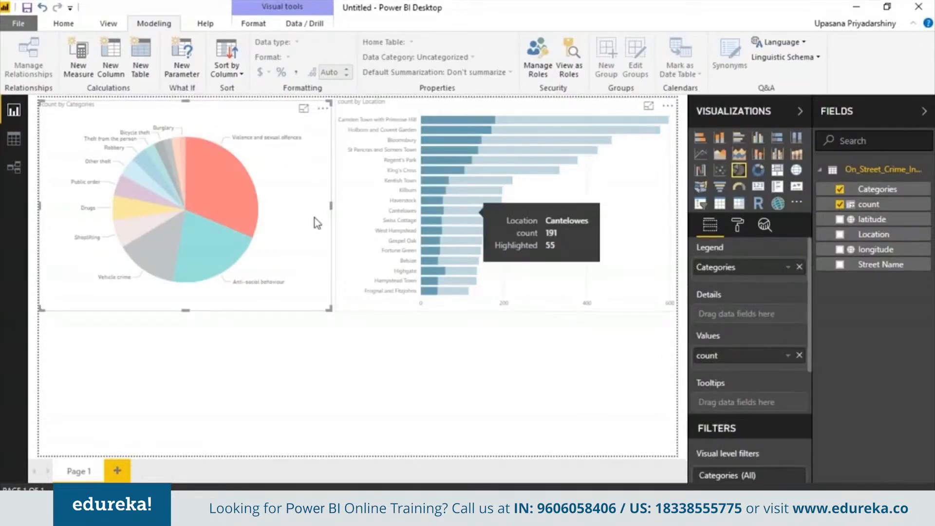
# - Examine the bar chart's cross-highlighting for the pie chart's Anti-social behaviour slice, and clear the highlight
pyautogui.click(217, 231)
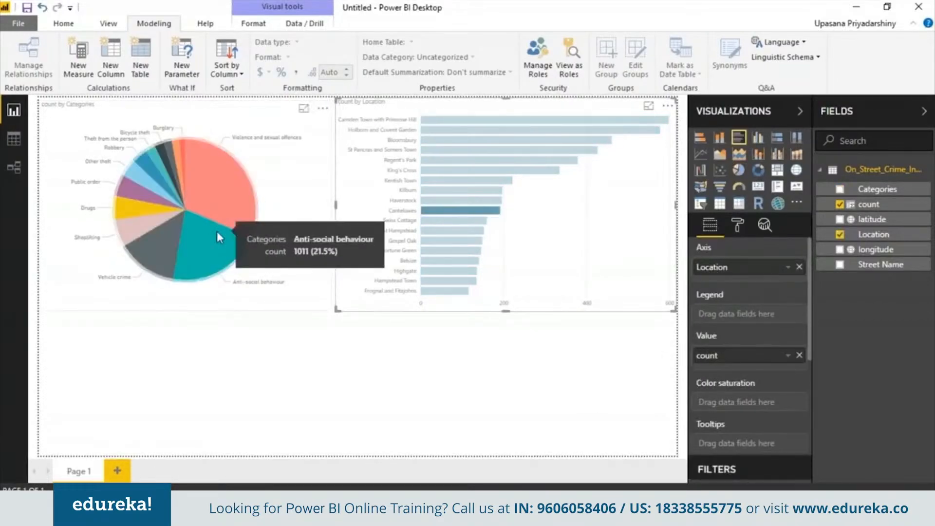
pyautogui.click(460, 340)
pyautogui.click(633, 272)
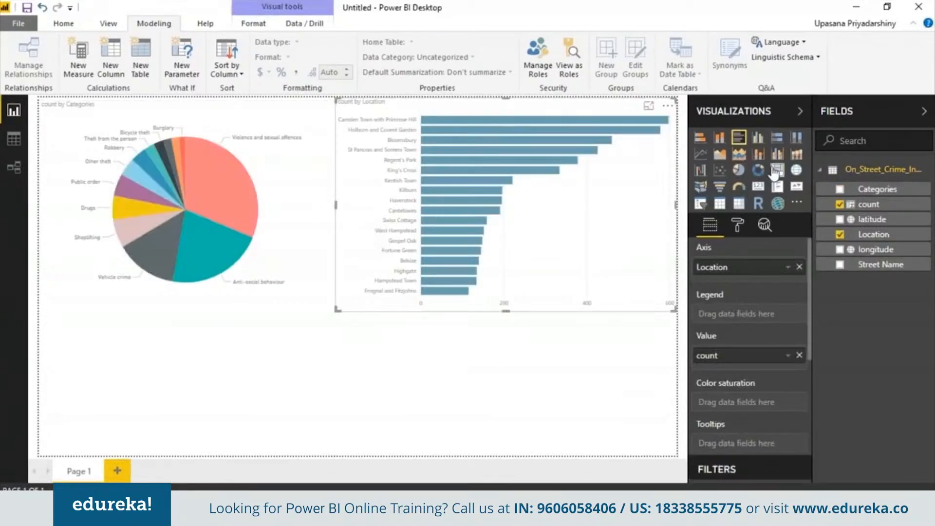
# - Add a treemap spanning the page width below both charts, grouped by Categories with count as values, and highlight its Violence and sexual offences tile
pyautogui.click(776, 171)
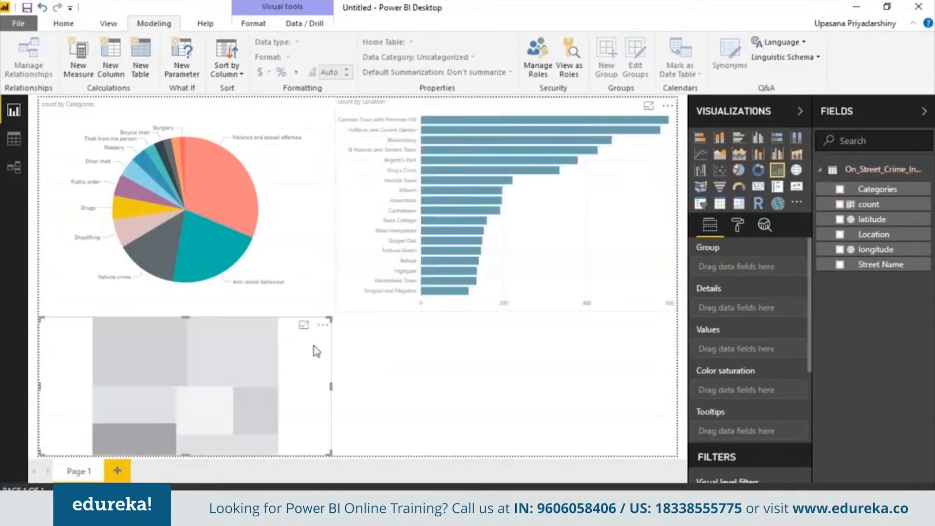
pyautogui.moveTo(331, 386); pyautogui.dragTo(686, 405)
pyautogui.click(337, 374)
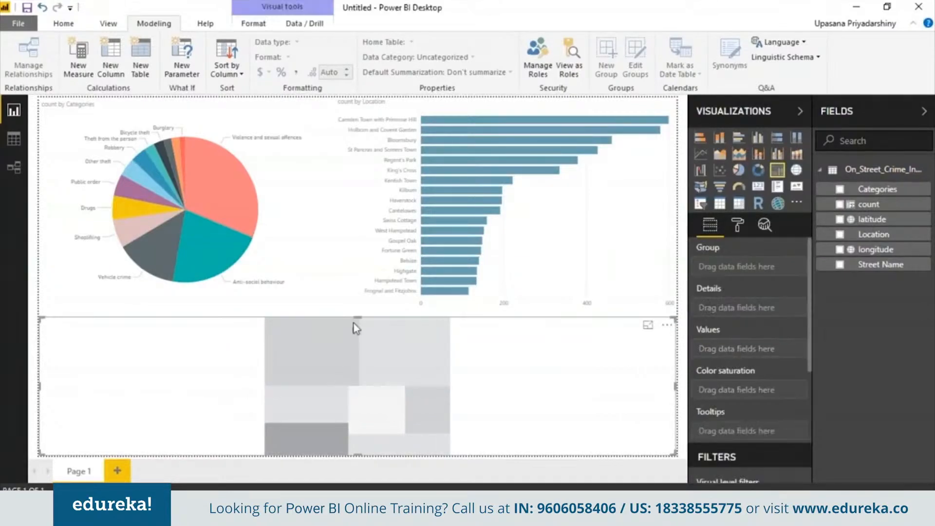
pyautogui.moveTo(369, 318); pyautogui.dragTo(364, 310)
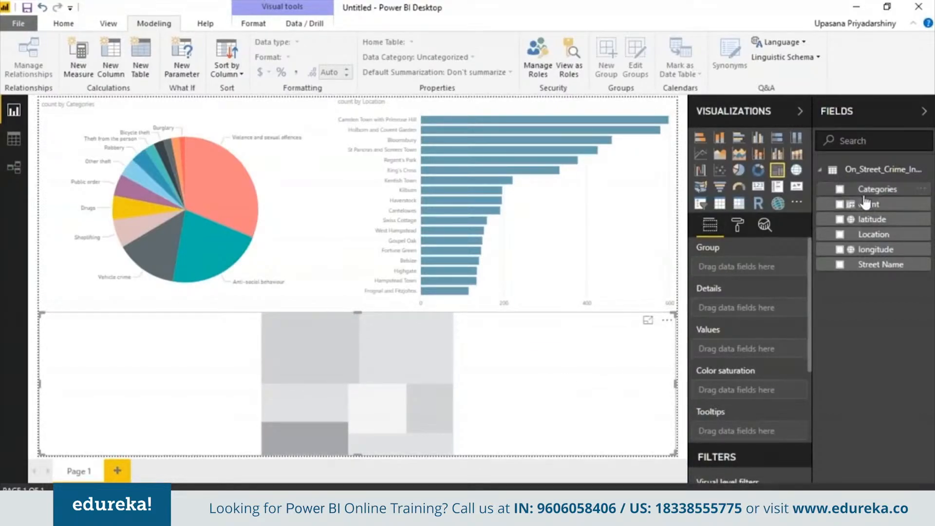
pyautogui.moveTo(871, 190); pyautogui.dragTo(758, 355)
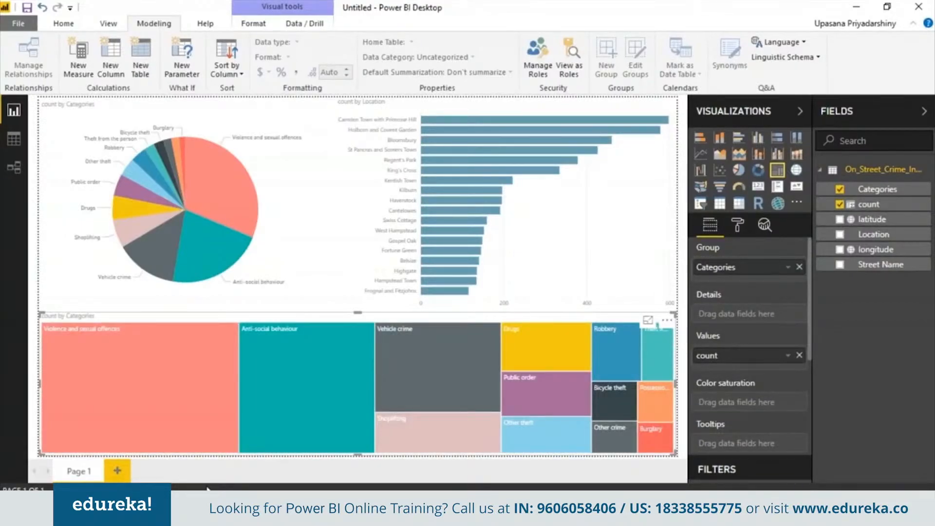
pyautogui.click(171, 370)
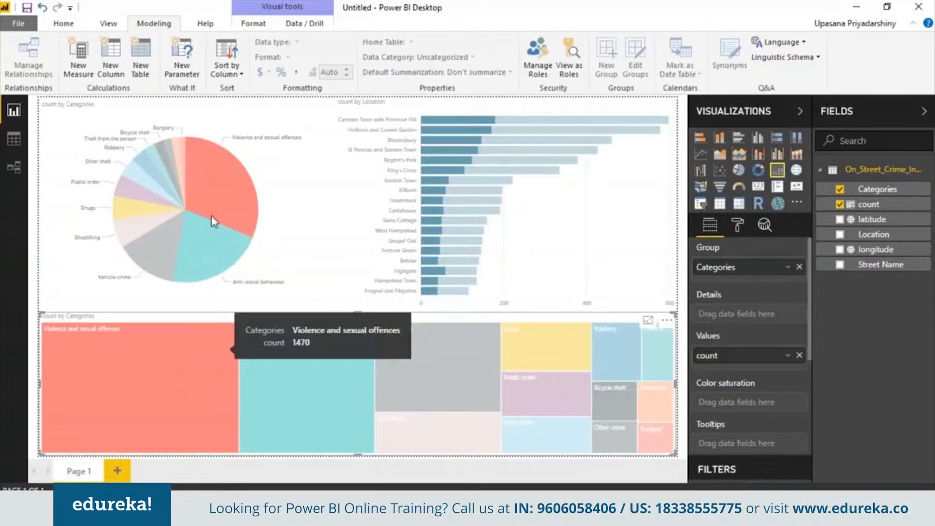
# - Examine the pie slice and location bars for the highlighted Violence and sexual offences category
pyautogui.moveTo(209, 171)
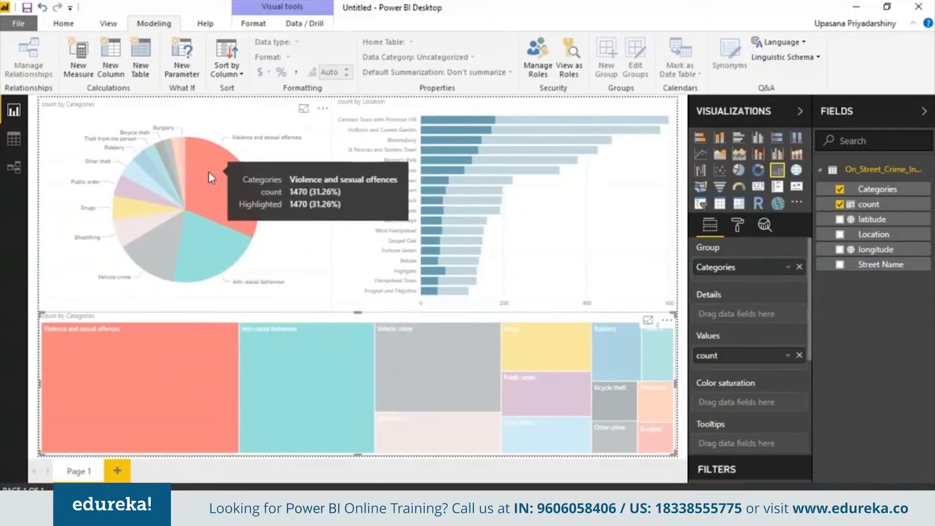
pyautogui.moveTo(440, 136)
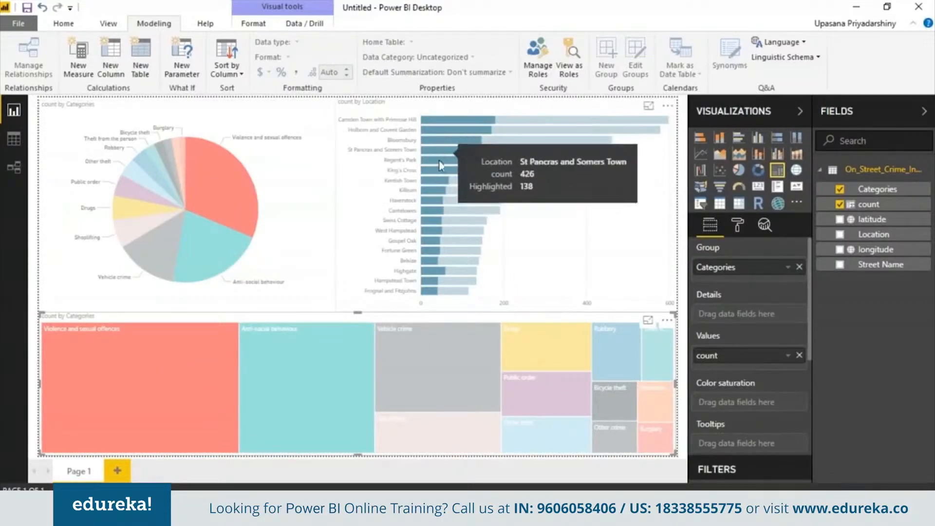
pyautogui.click(440, 153)
# - Ask the data "anti-social" with a question visual on the page, and delete the resulting table
pyautogui.click(70, 28)
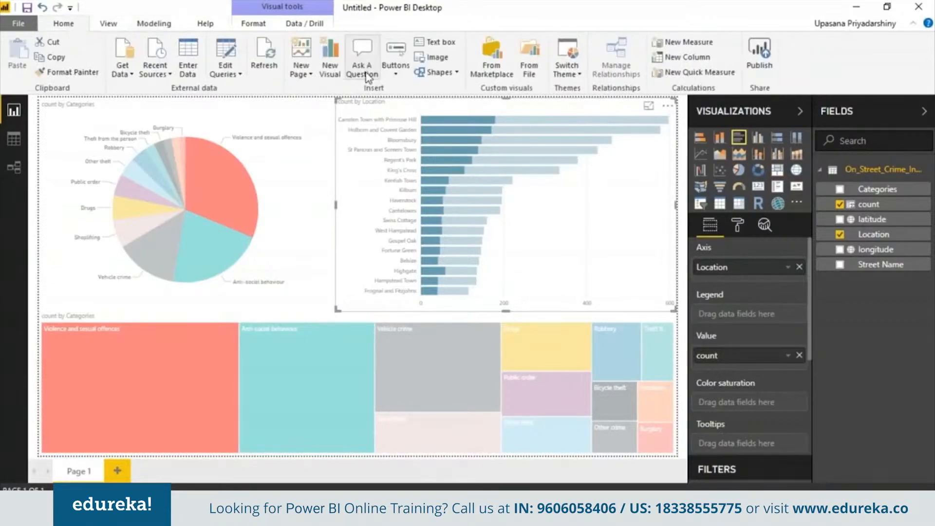
pyautogui.click(365, 64)
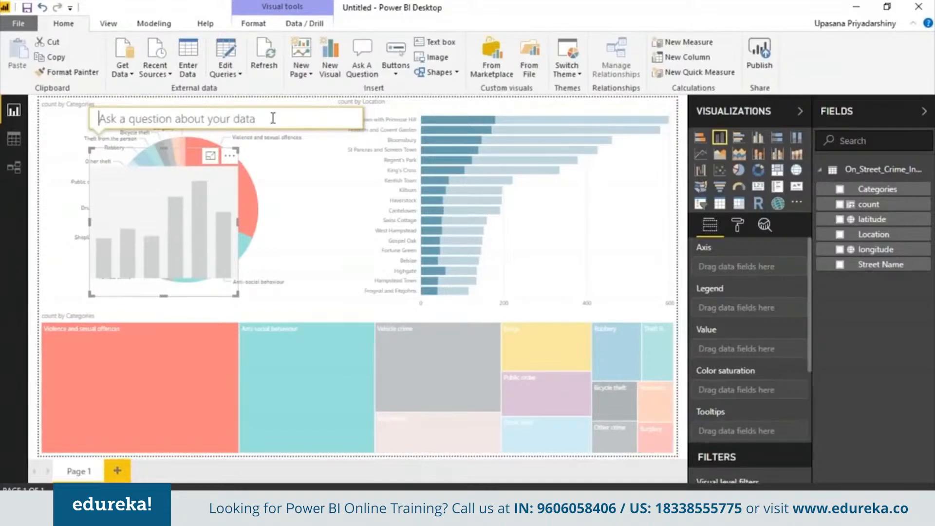
pyautogui.write('anti')
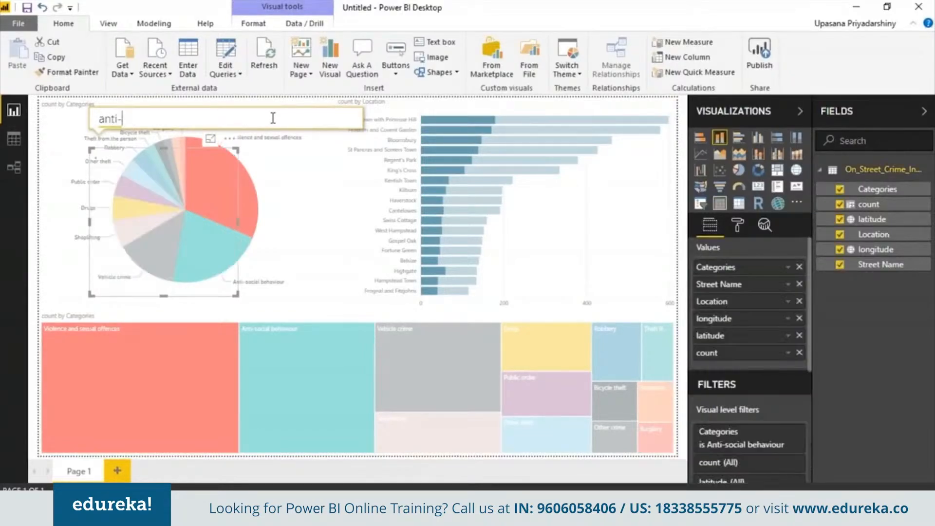
pyautogui.write('-soci')
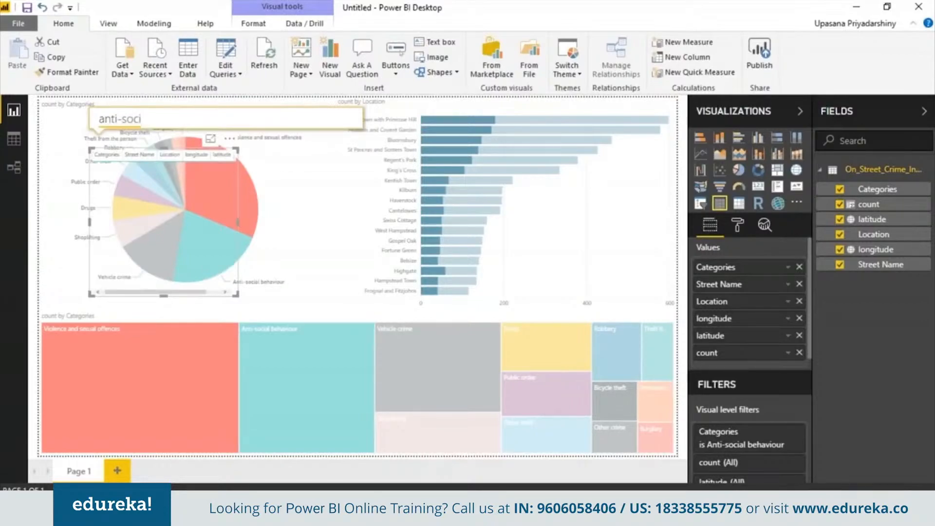
pyautogui.write('al')
pyautogui.click(277, 138)
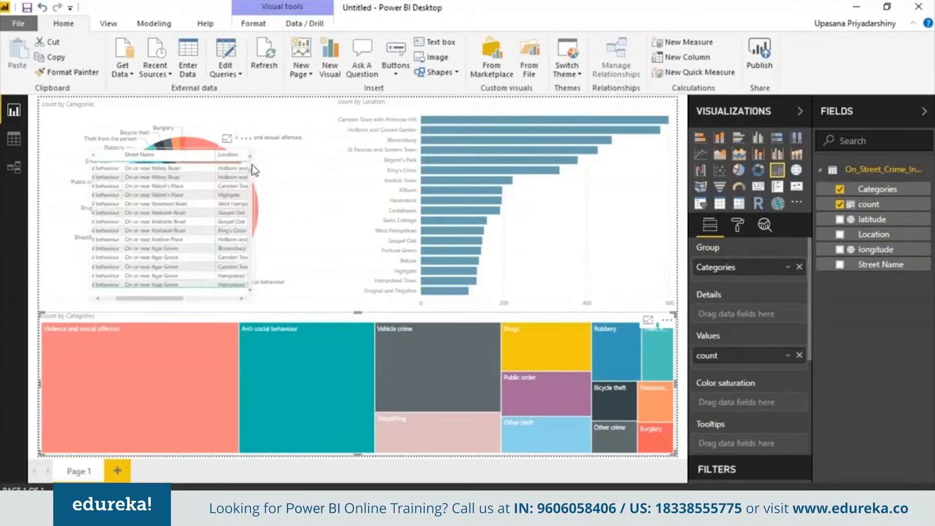
pyautogui.click(166, 210)
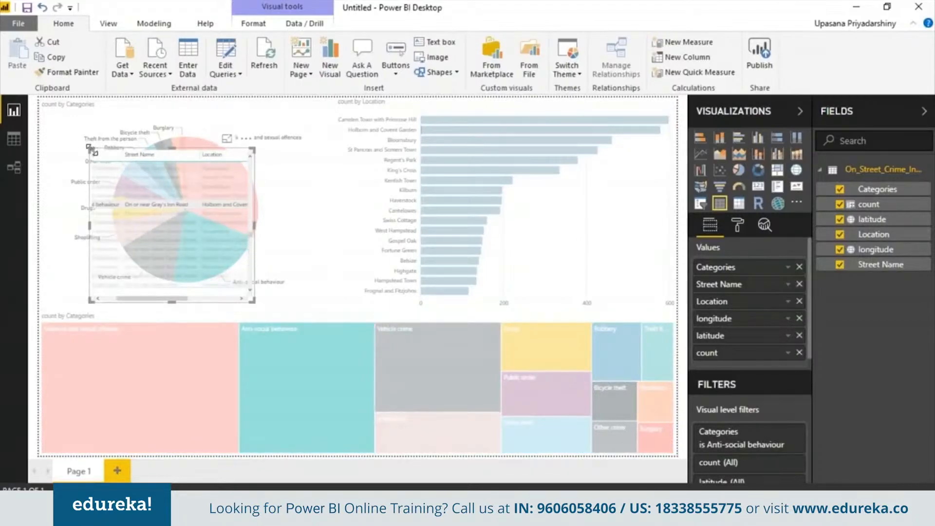
pyautogui.press('Delete')
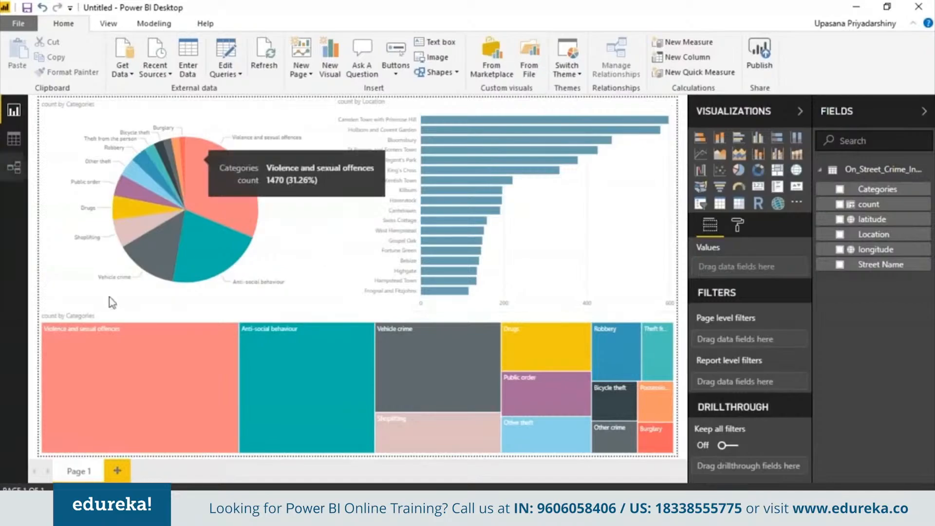
# - Add a second report page and insert an ArcGIS map enlarged to fill it
pyautogui.click(118, 472)
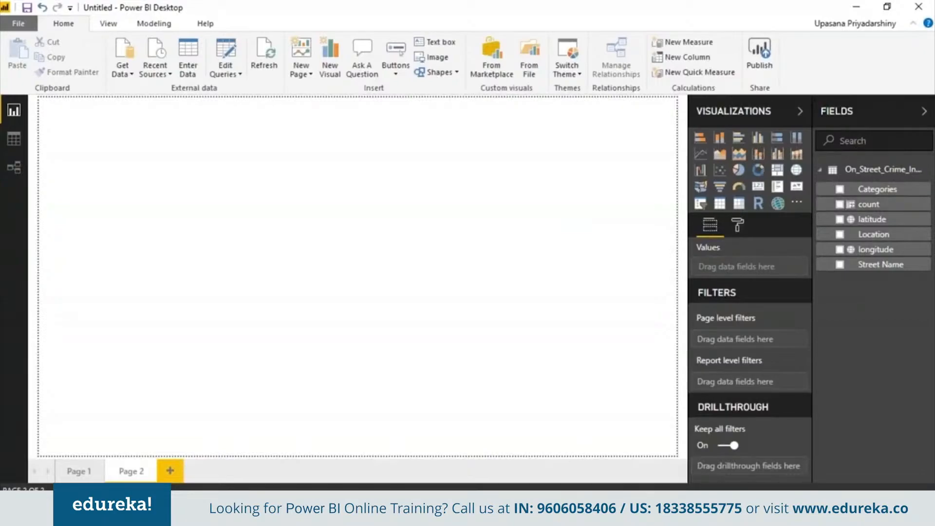
pyautogui.click(777, 203)
pyautogui.moveTo(184, 236); pyautogui.dragTo(674, 455)
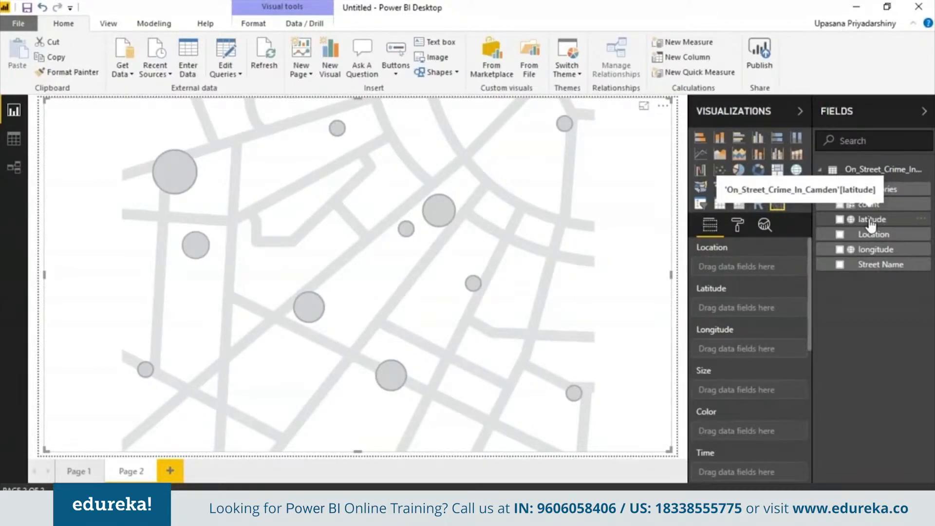
# - Plot the map points from latitude and longitude and color them by Categories
pyautogui.moveTo(867, 225); pyautogui.dragTo(740, 308)
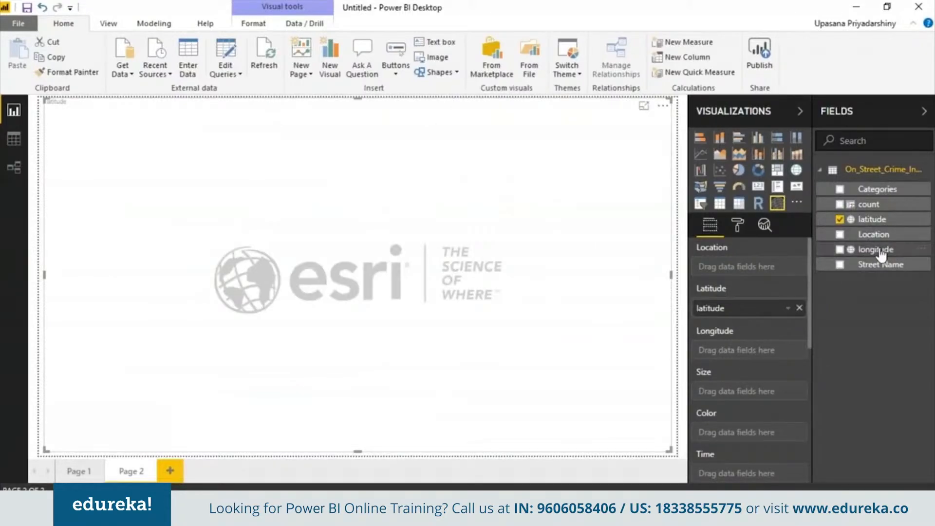
pyautogui.moveTo(881, 253); pyautogui.dragTo(755, 351)
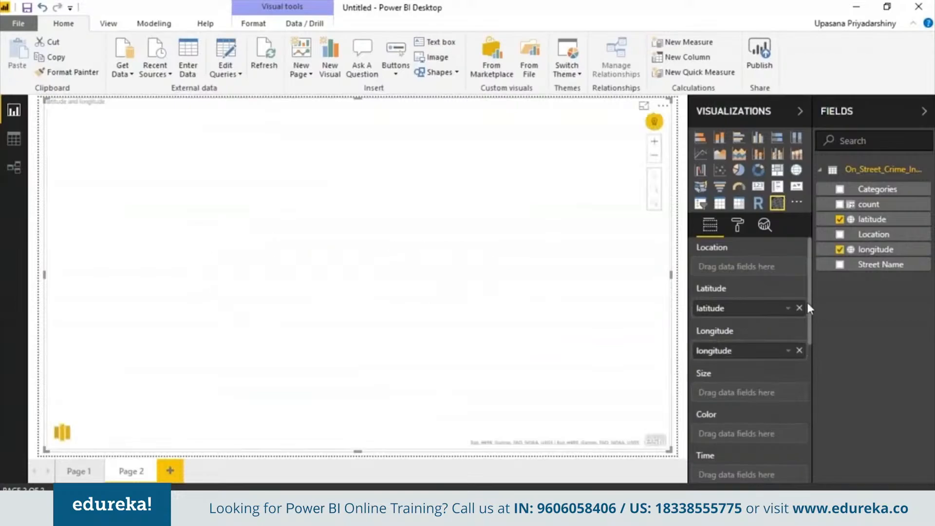
pyautogui.moveTo(806, 300); pyautogui.dragTo(808, 334)
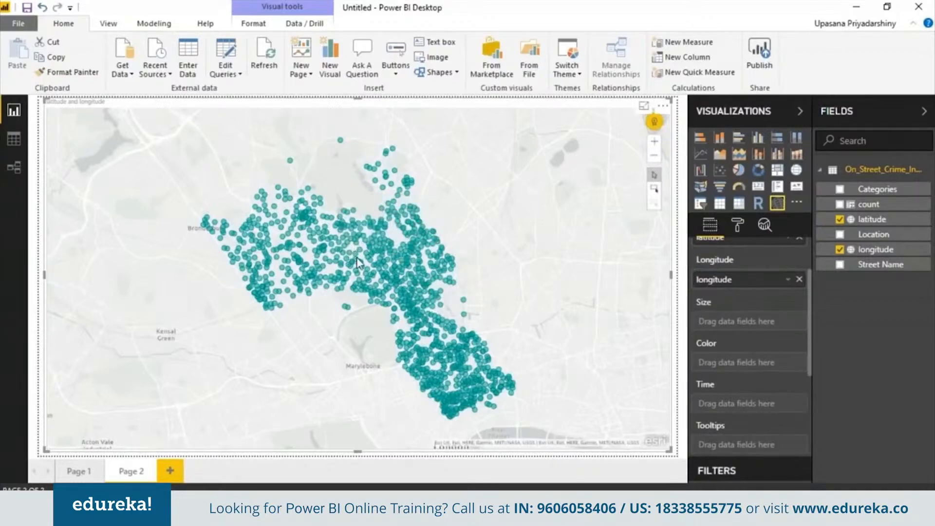
pyautogui.moveTo(875, 190); pyautogui.dragTo(746, 363)
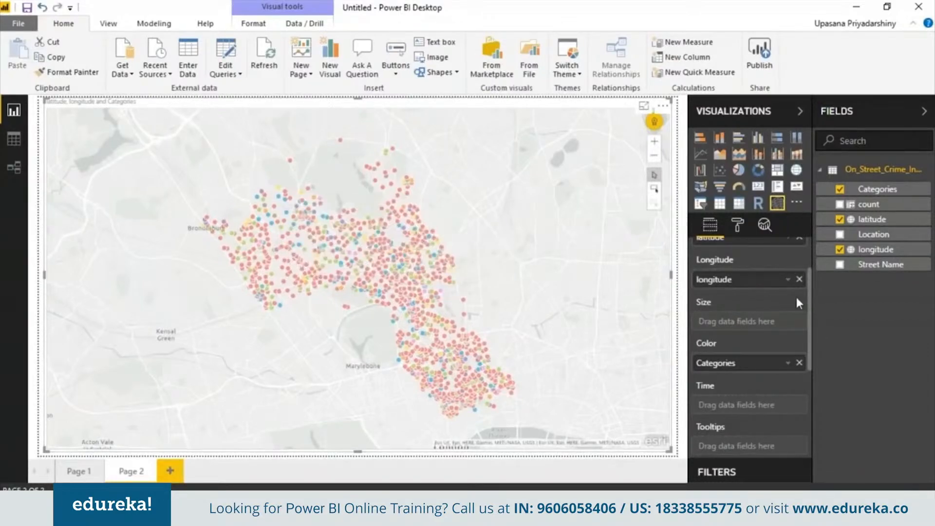
# - Add Categories as an extra visual level filter with basic filtering on the map
pyautogui.moveTo(810, 302); pyautogui.dragTo(809, 372)
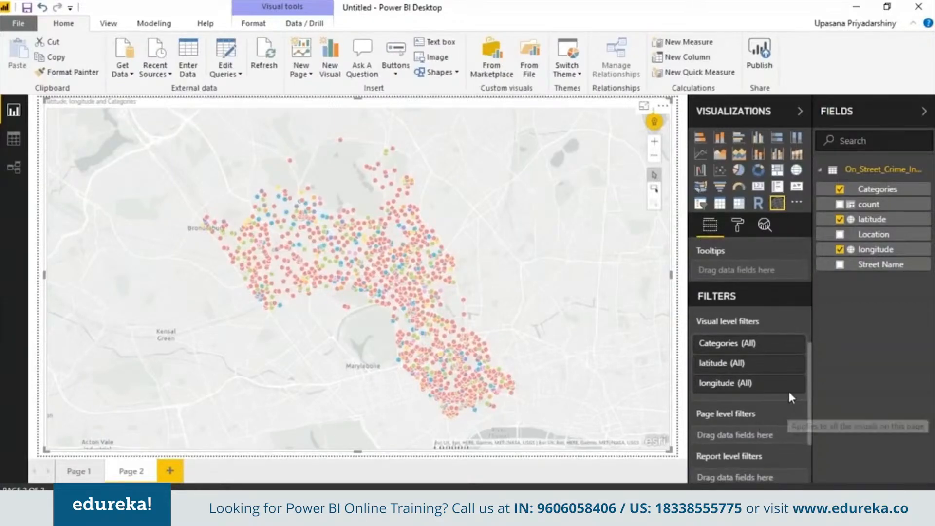
pyautogui.moveTo(889, 190); pyautogui.dragTo(765, 397)
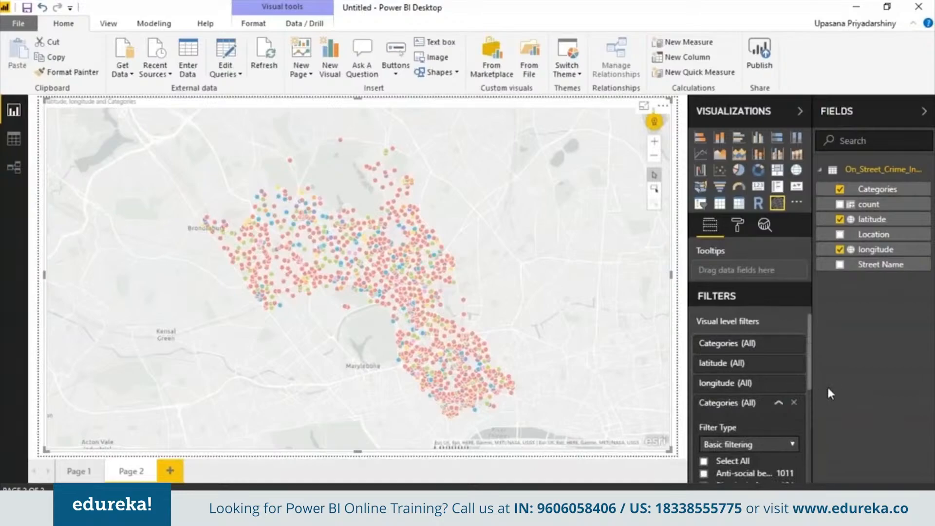
pyautogui.moveTo(809, 370); pyautogui.dragTo(815, 415)
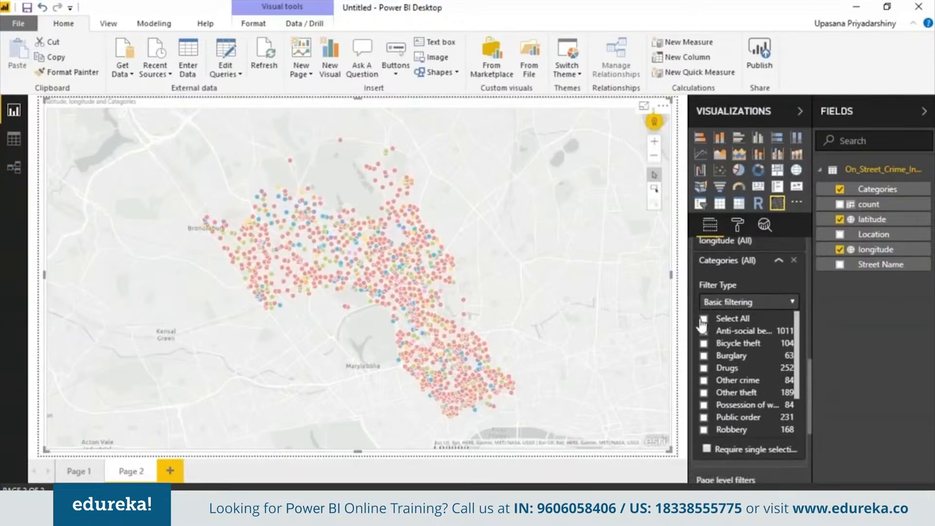
# - Try filtering the map to Anti-social behaviour and to Burglary, clearing each selection
pyautogui.click(704, 331)
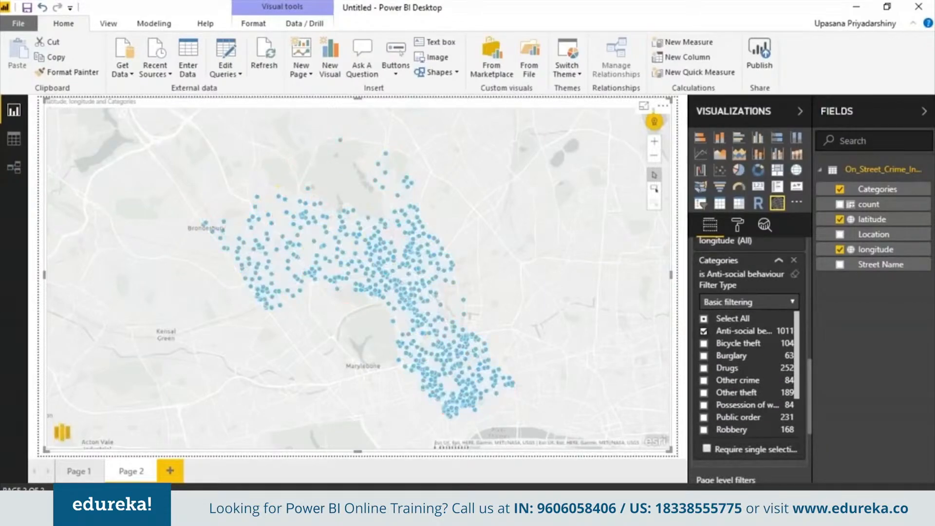
pyautogui.click(704, 331)
pyautogui.click(703, 356)
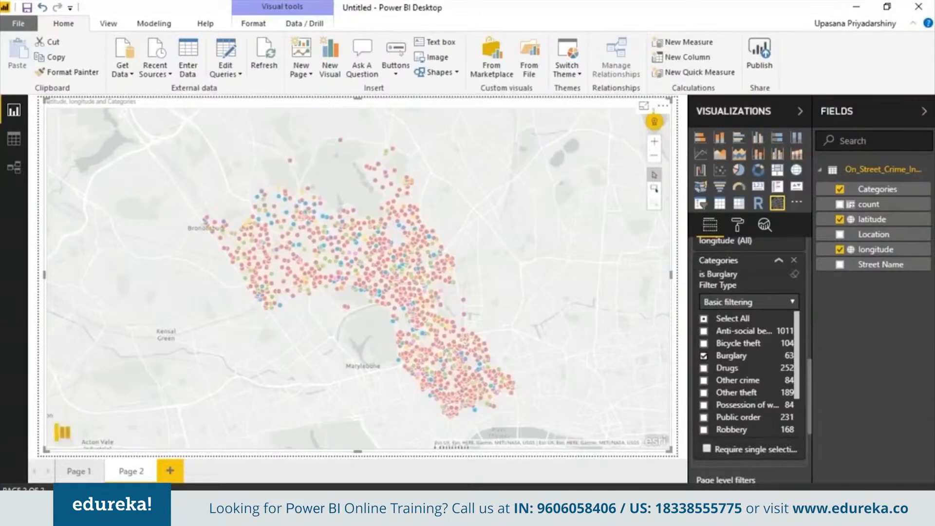
pyautogui.click(704, 356)
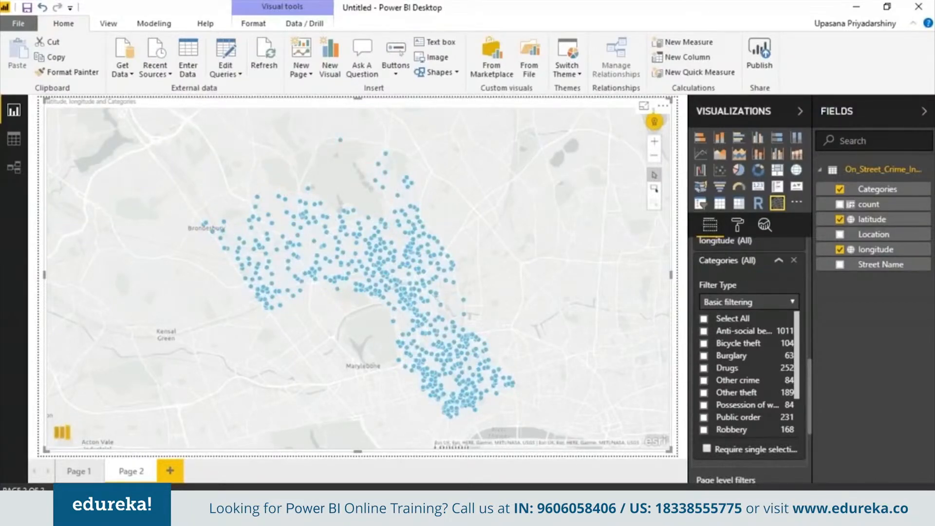
pyautogui.click(704, 356)
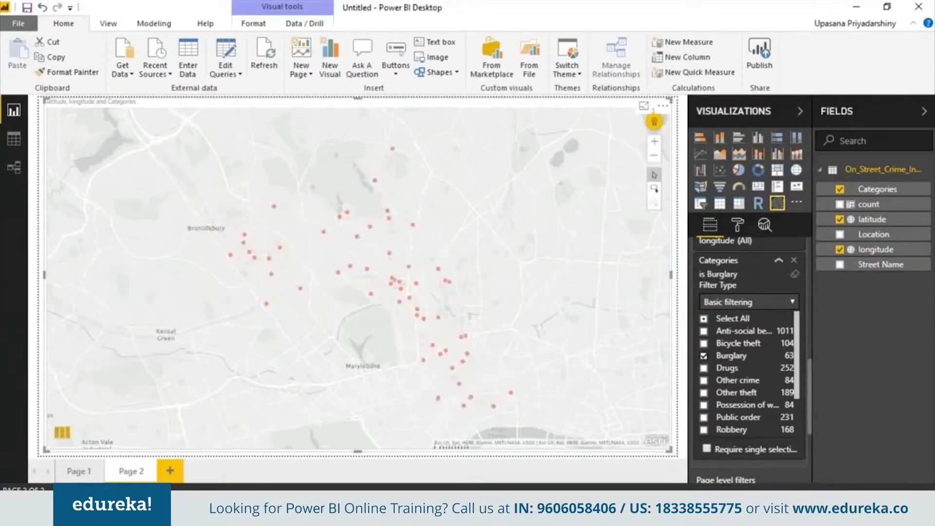
pyautogui.click(703, 356)
# - Filter the map to Drugs, Bicycle theft and Possession of weapons, and inspect the details of individual points
pyautogui.click(703, 368)
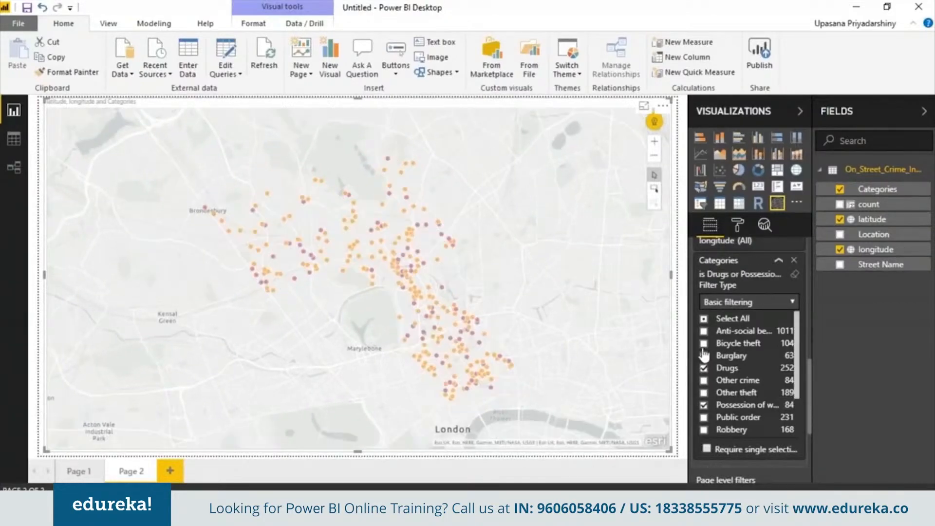
pyautogui.click(704, 343)
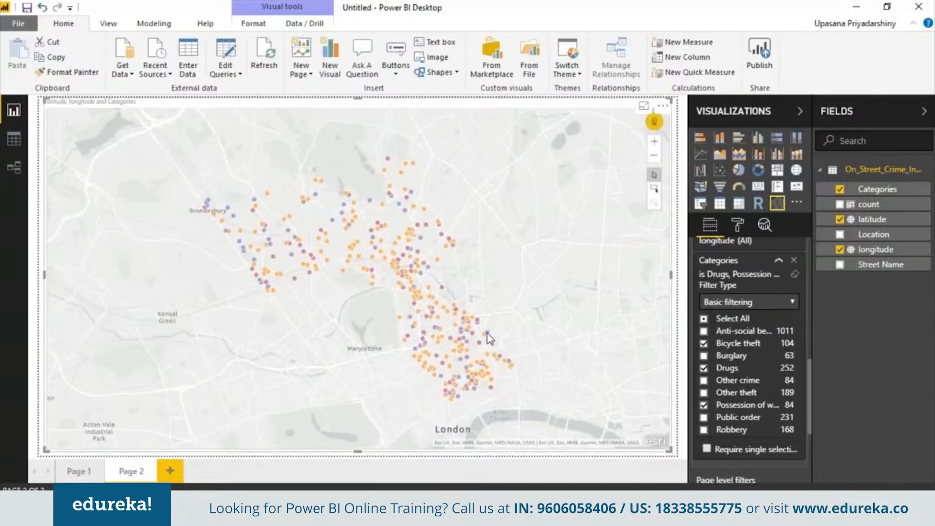
pyautogui.moveTo(391, 190)
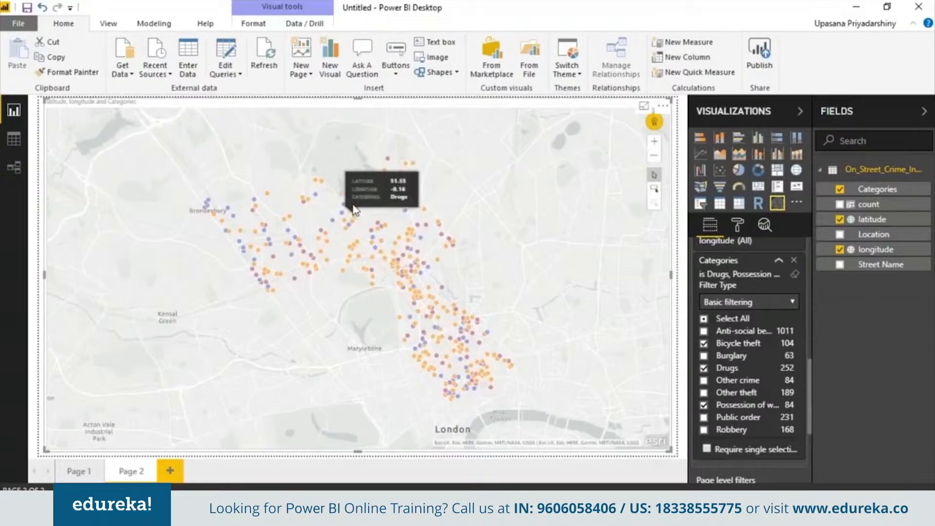
pyautogui.moveTo(358, 223)
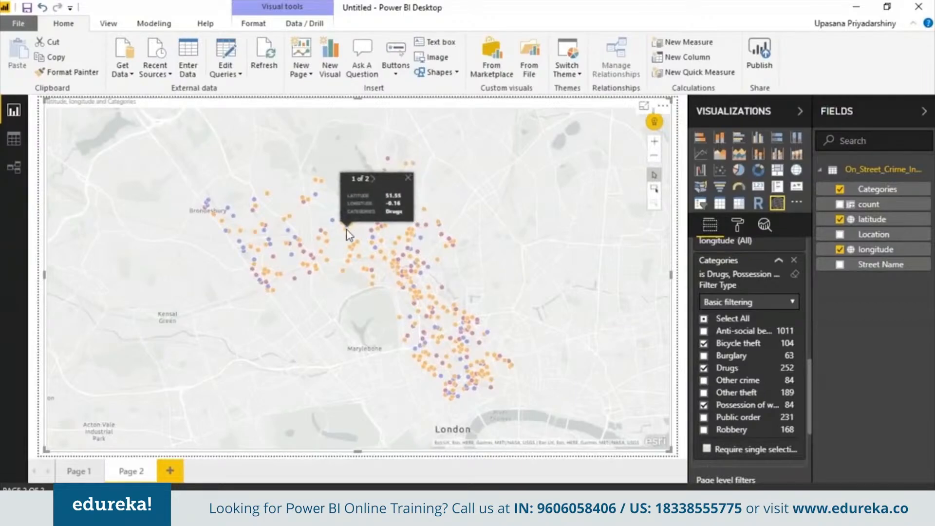
# - Add a third report page and insert a funnel chart enlarged to a tall rectangle
pyautogui.click(170, 471)
pyautogui.click(206, 465)
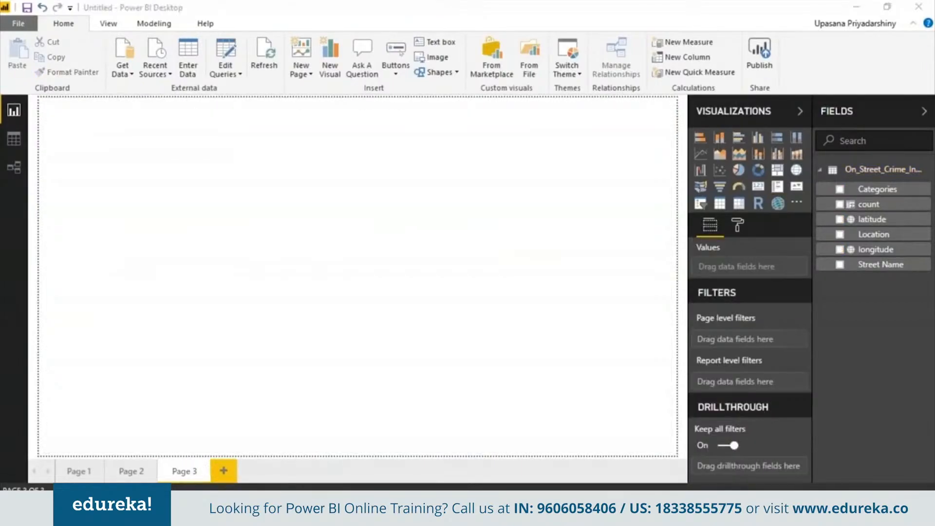
pyautogui.click(539, 287)
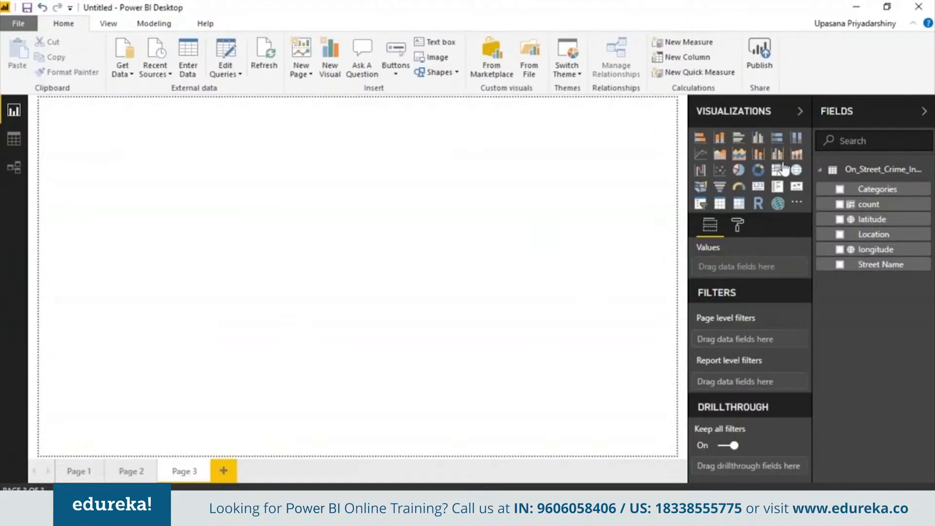
pyautogui.click(719, 186)
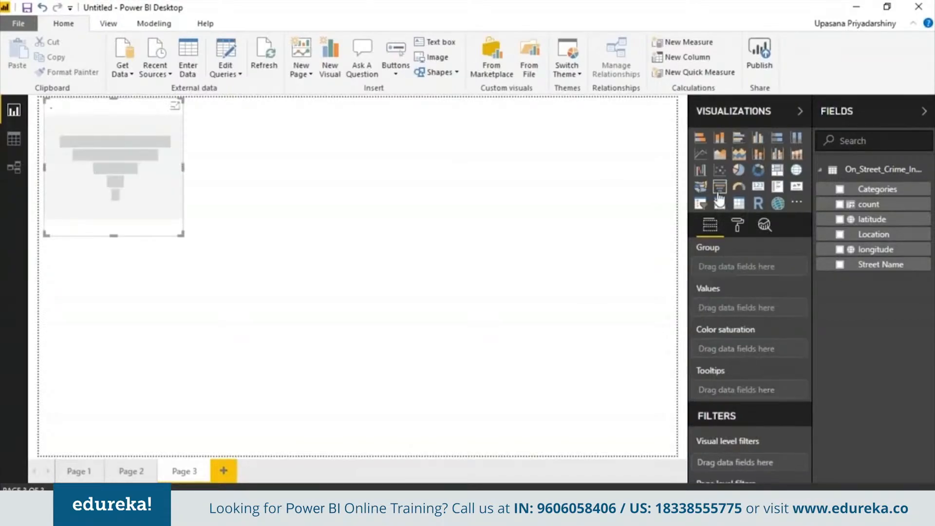
pyautogui.moveTo(180, 235); pyautogui.dragTo(211, 327)
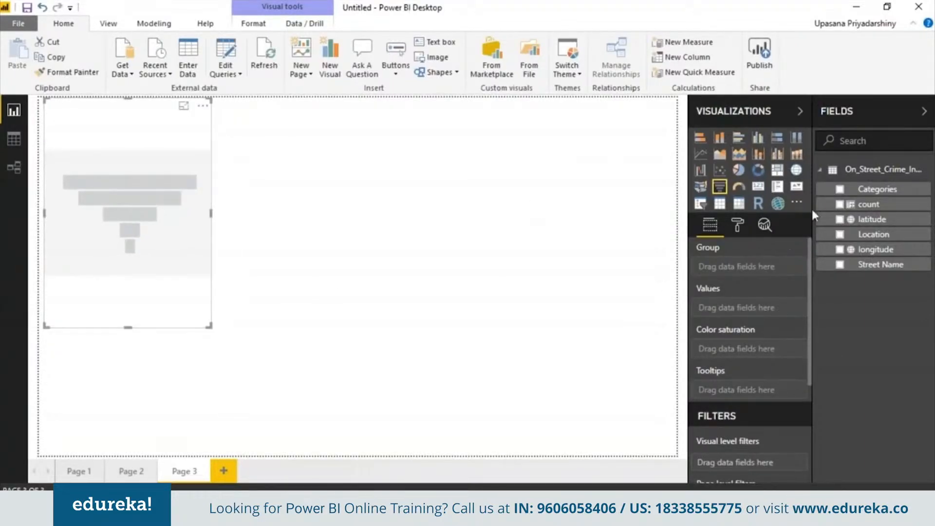
# - Group the funnel chart by Categories with count as values and the count of Categories as color saturation
pyautogui.click(872, 191)
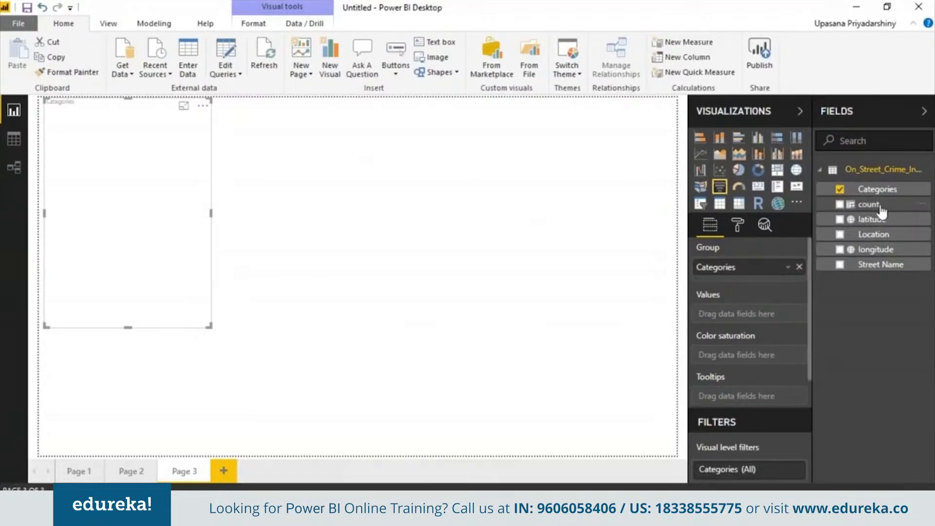
pyautogui.moveTo(880, 209); pyautogui.dragTo(768, 315)
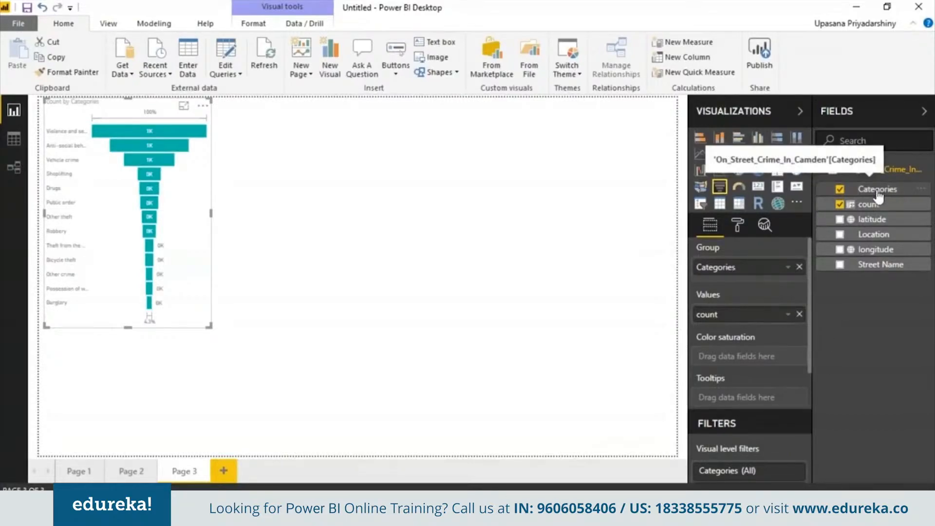
pyautogui.moveTo(875, 190); pyautogui.dragTo(721, 356)
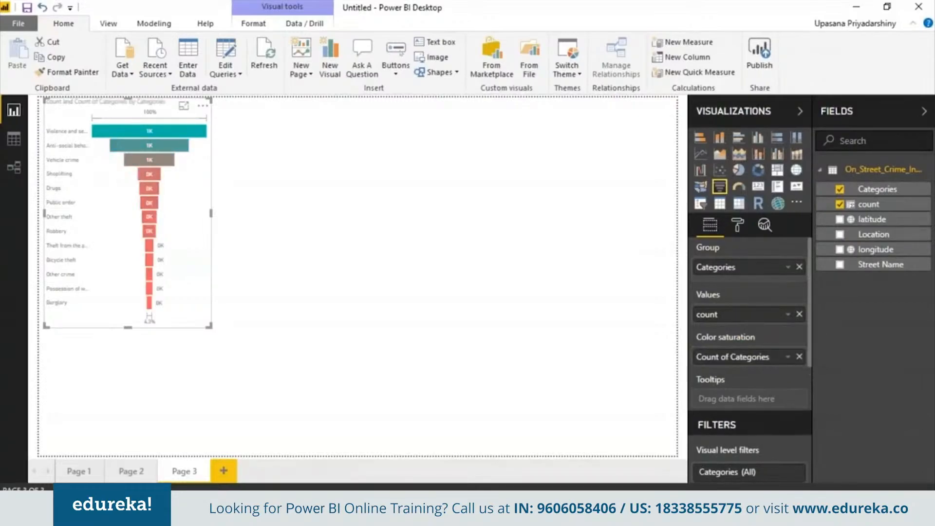
pyautogui.click(787, 358)
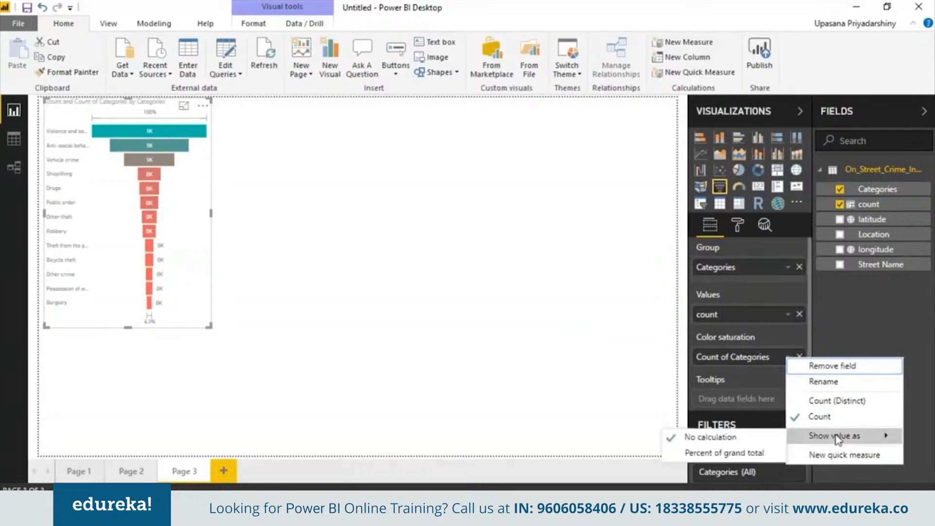
pyautogui.click(833, 401)
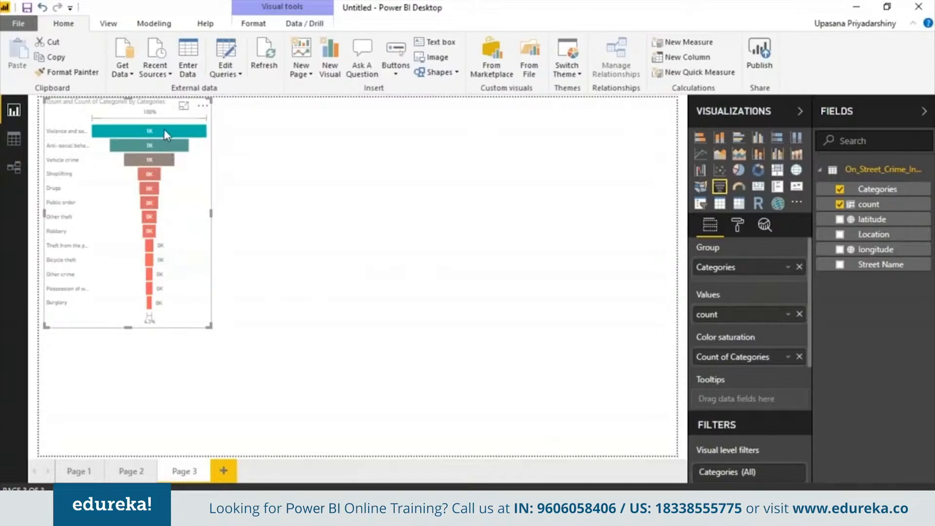
# - Widen the funnel chart on the third page to a little under half of the page width
pyautogui.moveTo(165, 129)
pyautogui.moveTo(211, 213); pyautogui.dragTo(309, 224)
pyautogui.click(385, 224)
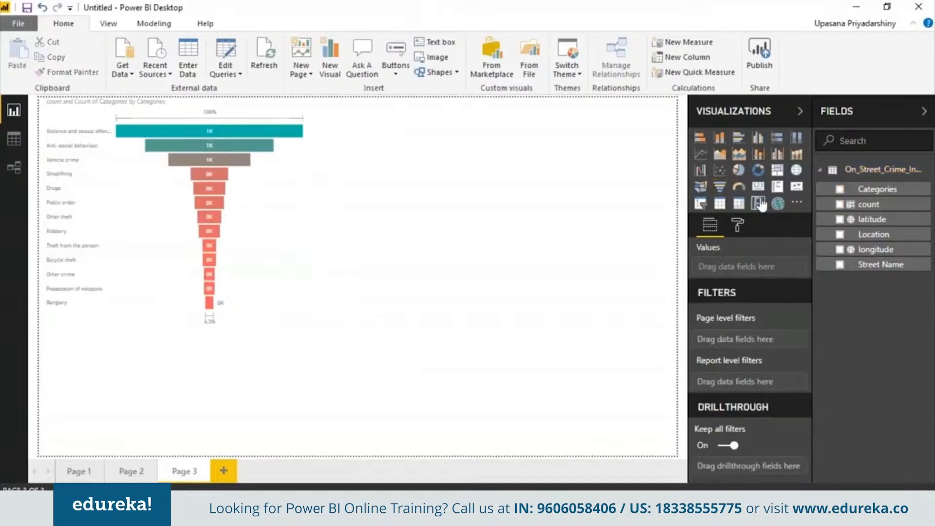
# - Insert a donut chart beside the funnel and enlarge it to fill the rest of the page width at nearly the funnel's height
pyautogui.click(758, 170)
pyautogui.moveTo(211, 383); pyautogui.dragTo(469, 205)
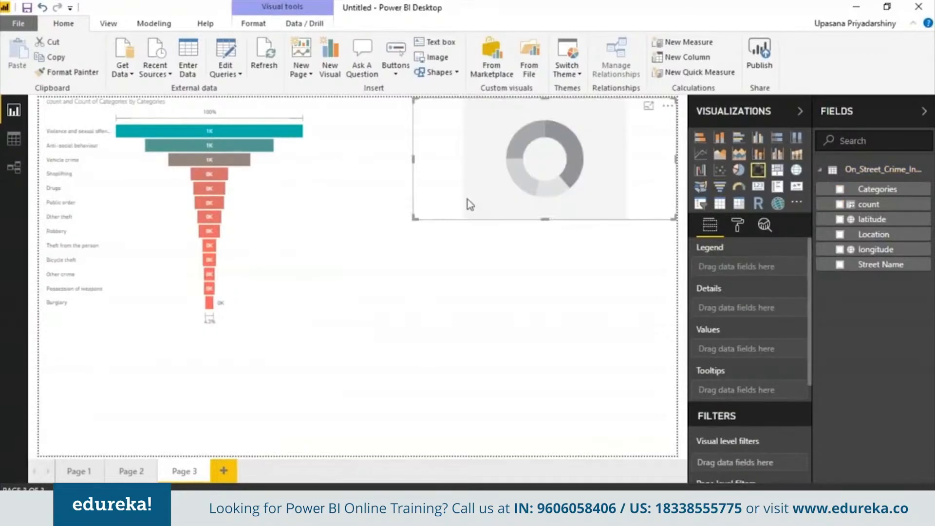
pyautogui.click(411, 224)
pyautogui.click(537, 189)
pyautogui.moveTo(409, 223); pyautogui.dragTo(334, 324)
# - Use count as the donut chart's values and Street Name as its legend in place of Categories
pyautogui.moveTo(868, 205); pyautogui.dragTo(757, 361)
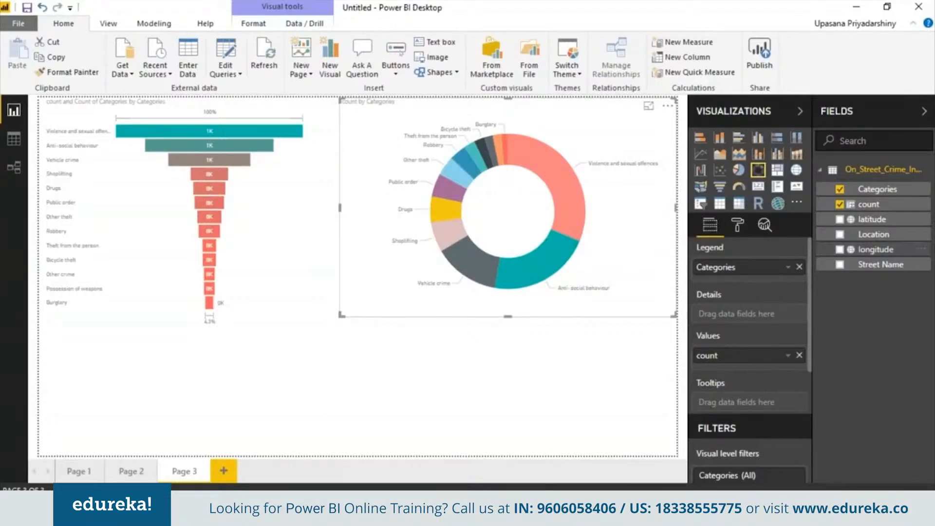
pyautogui.click(799, 267)
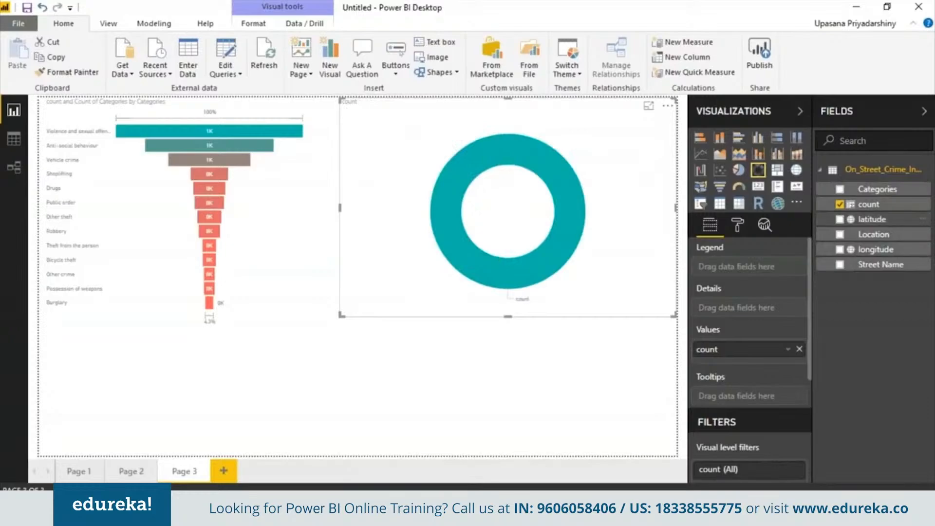
pyautogui.moveTo(831, 240); pyautogui.dragTo(760, 267)
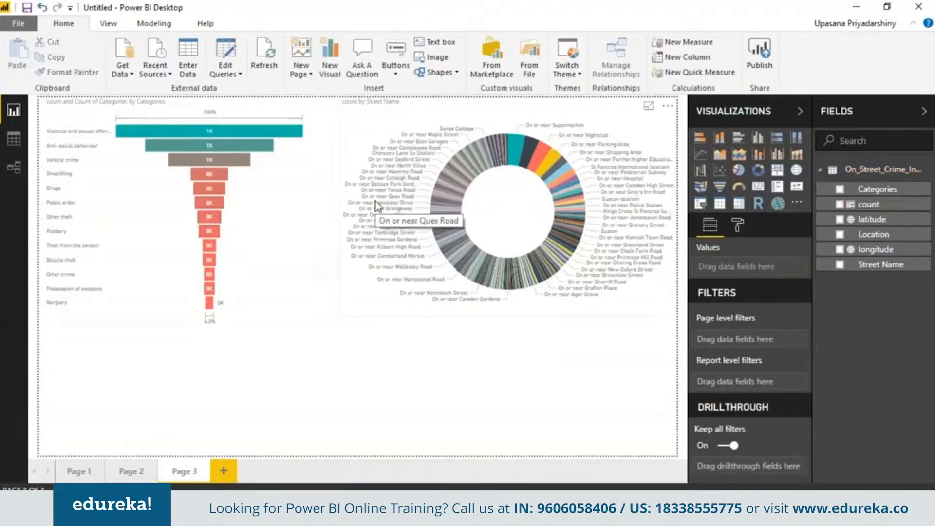
# - Add a line chart below the funnel and donut across the page width, with Street Name as axis, Categories as legend and count as values
pyautogui.click(700, 154)
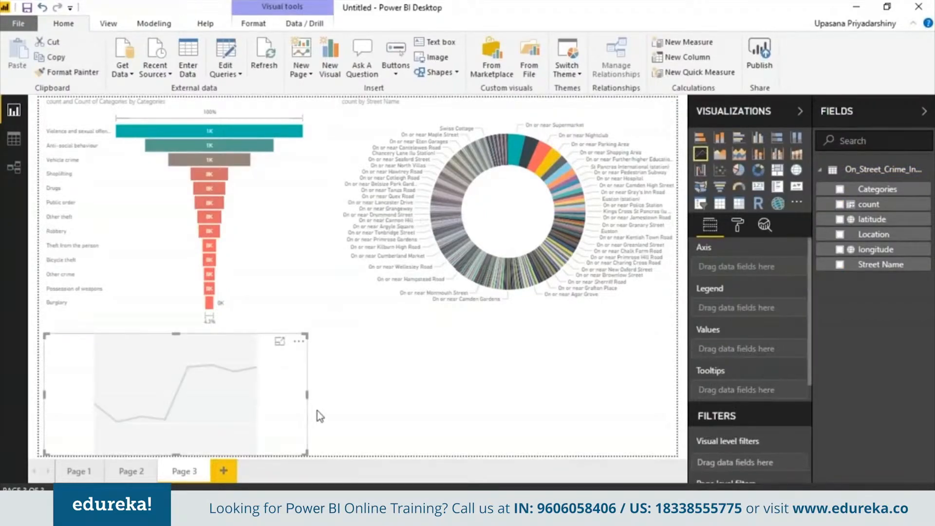
pyautogui.click(839, 265)
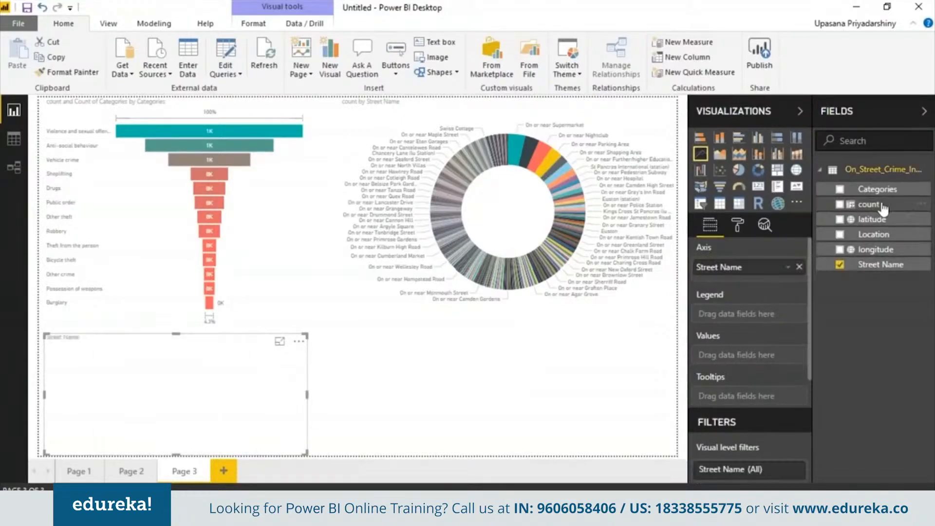
pyautogui.moveTo(869, 204); pyautogui.dragTo(749, 356)
pyautogui.moveTo(873, 190); pyautogui.dragTo(740, 314)
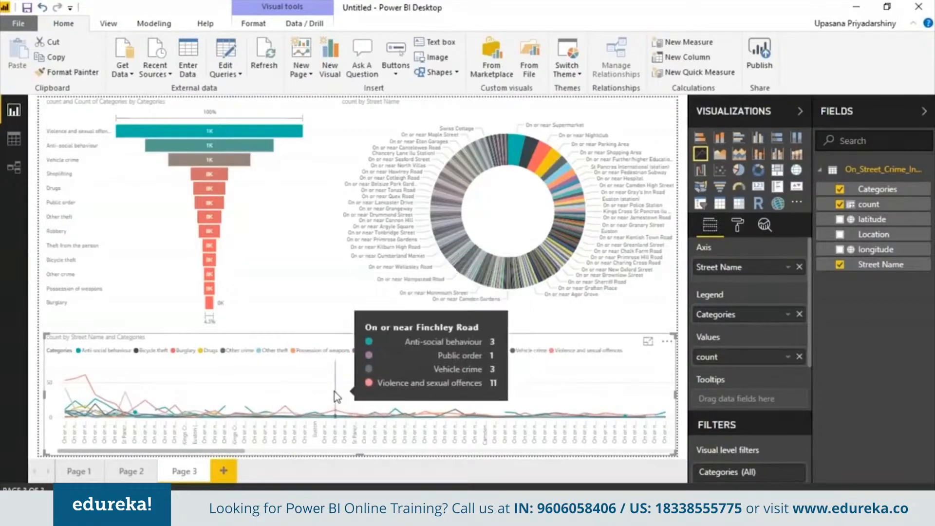
# - Cross-filter the page by donut slices such as Nightclub, Supermarket and Granary Street, then clear the selection
pyautogui.click(533, 151)
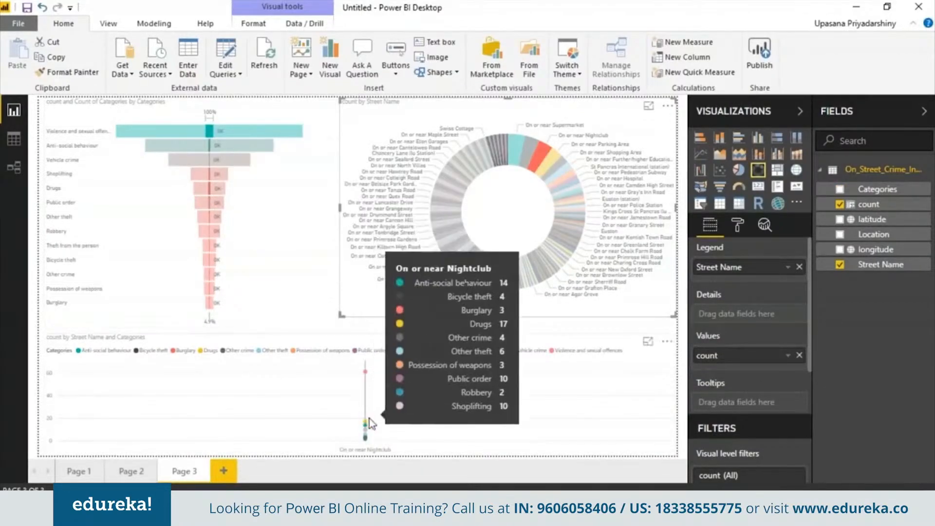
pyautogui.click(518, 150)
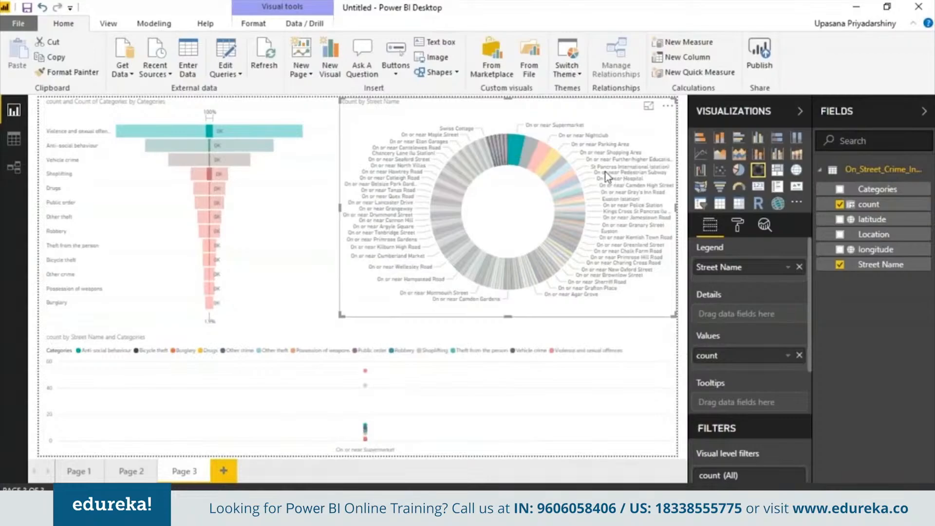
pyautogui.click(573, 191)
pyautogui.click(561, 171)
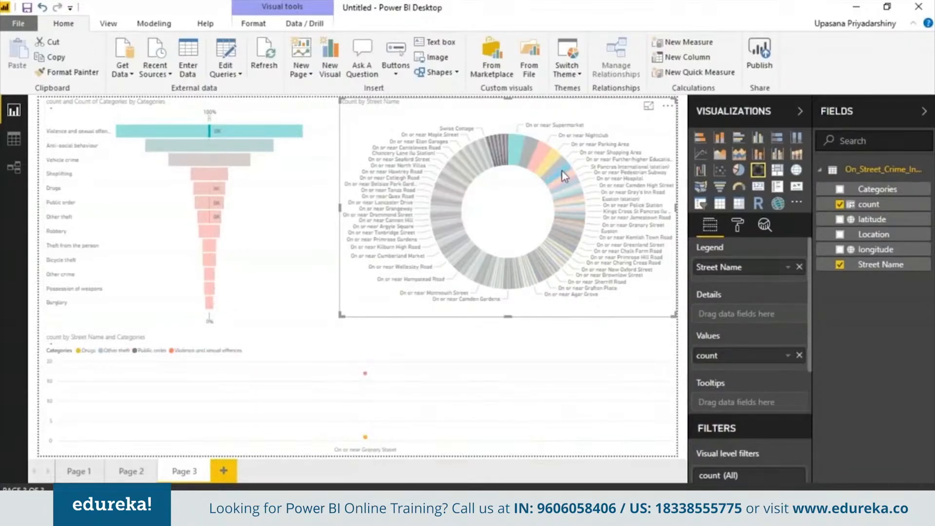
pyautogui.click(472, 178)
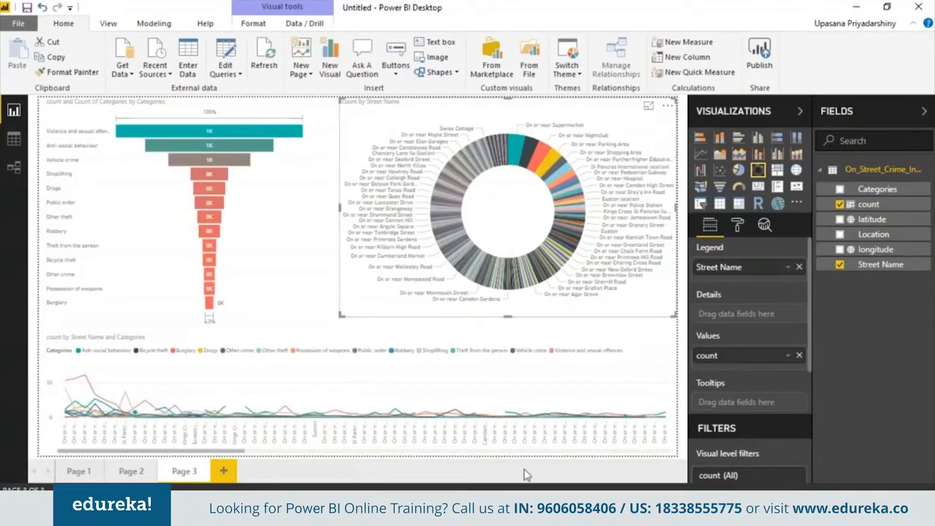
pyautogui.click(22, 26)
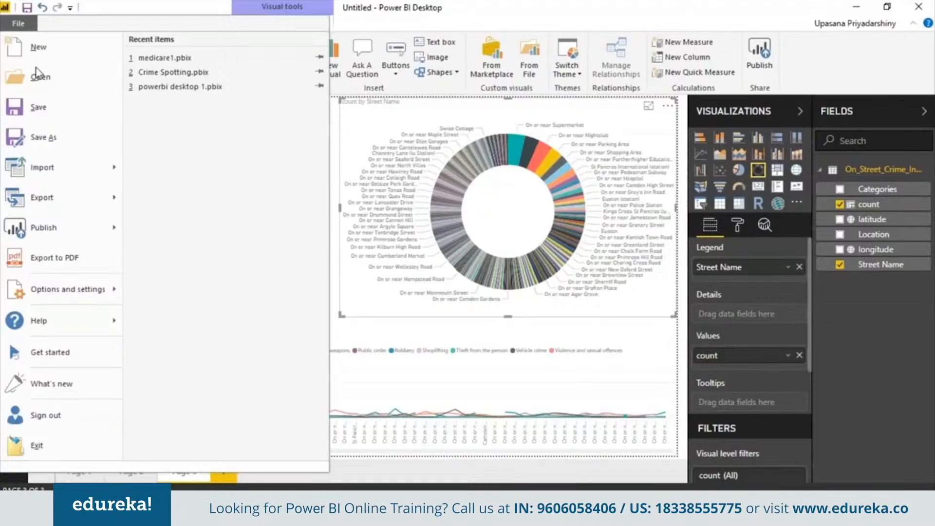
pyautogui.click(58, 121)
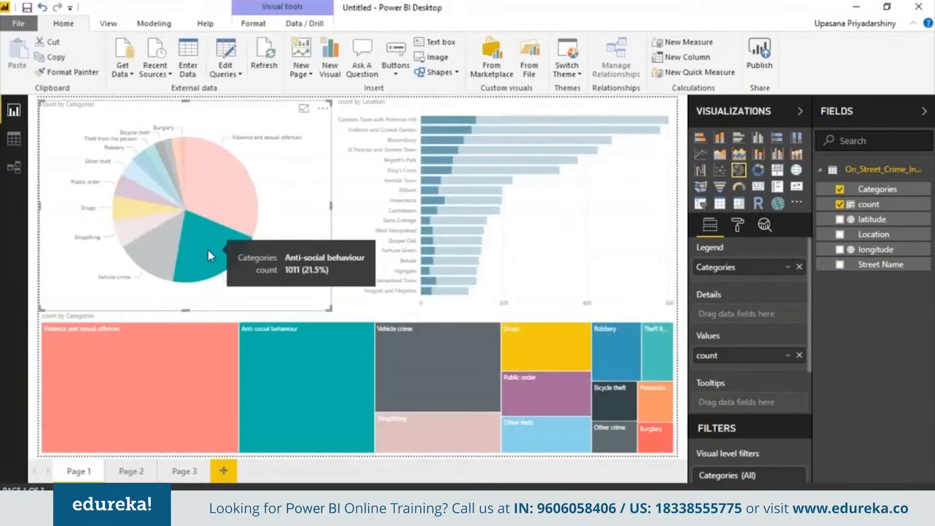
pyautogui.click(209, 249)
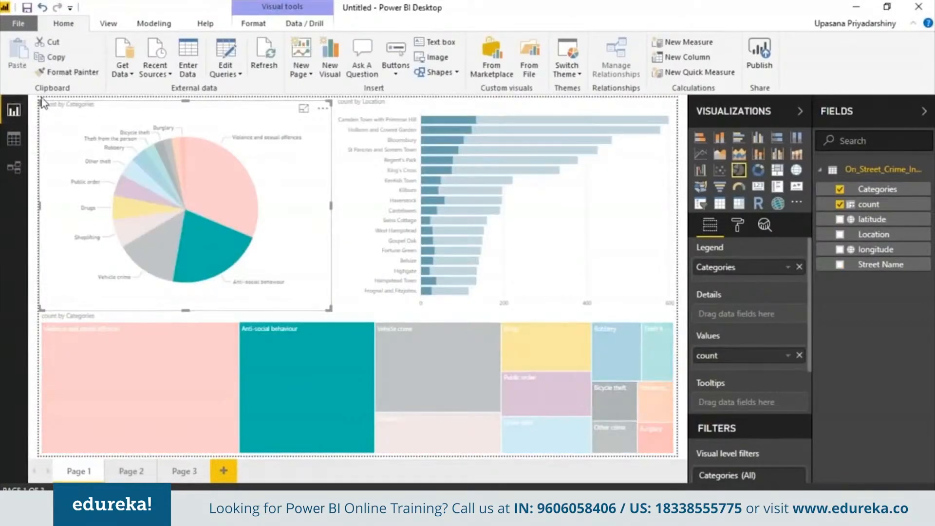
# - Lower the upper edges of the pie chart and the location bar chart on Page 1 to free space for a title
pyautogui.moveTo(43, 104); pyautogui.dragTo(34, 150)
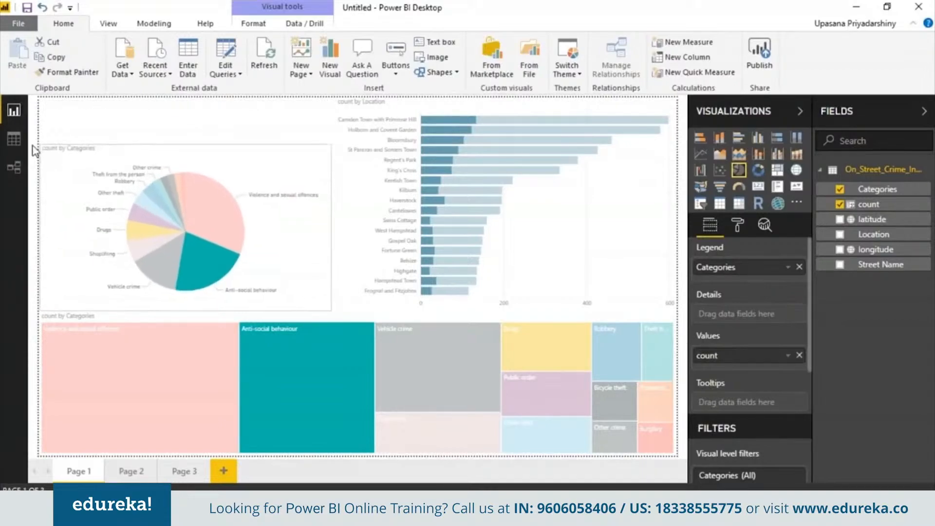
pyautogui.click(349, 142)
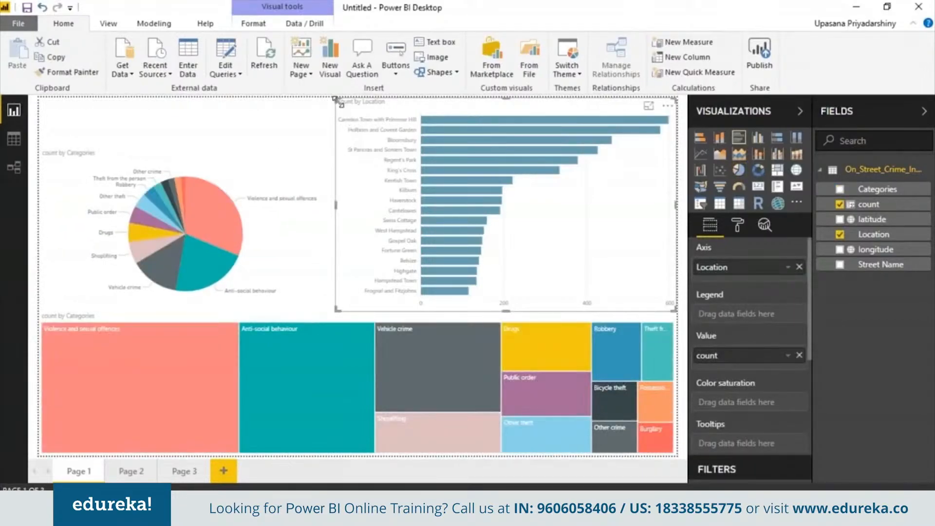
pyautogui.moveTo(336, 98); pyautogui.dragTo(343, 146)
# - Insert a text box on Page 1 reading "Crime Spotting in Camden"
pyautogui.click(435, 42)
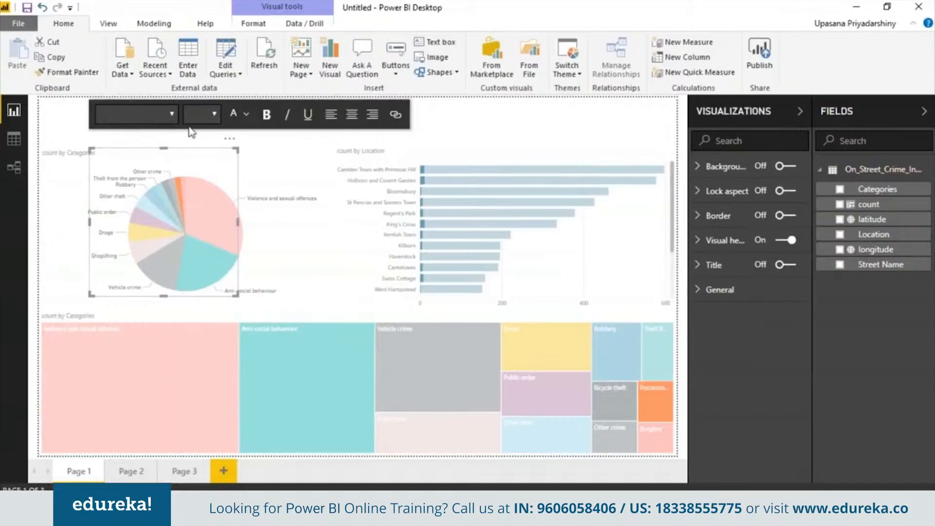
pyautogui.write('Crime Spottin')
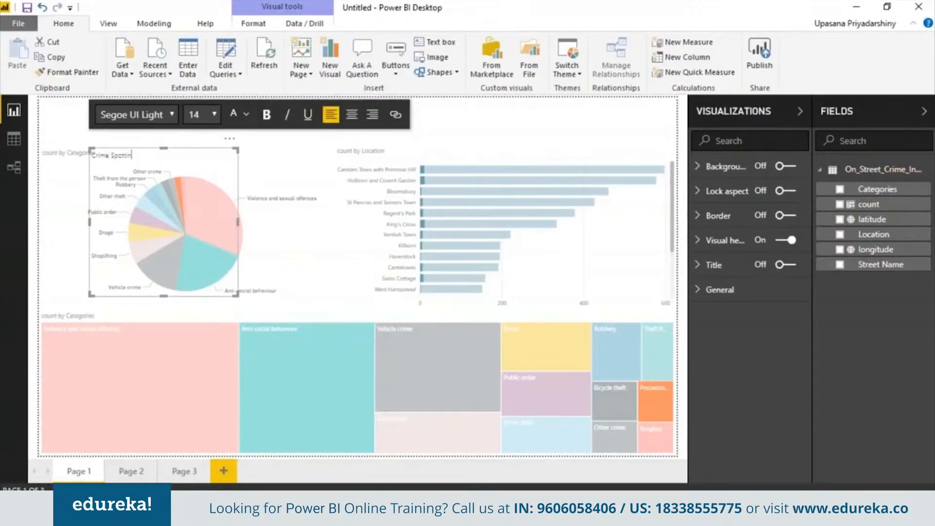
pyautogui.write('g in Camden')
# - Format the title text as bold 60-point Cambria and widen its box so it fits on one line above the charts
pyautogui.hotkey('ctrl', 'a')
pyautogui.click(171, 114)
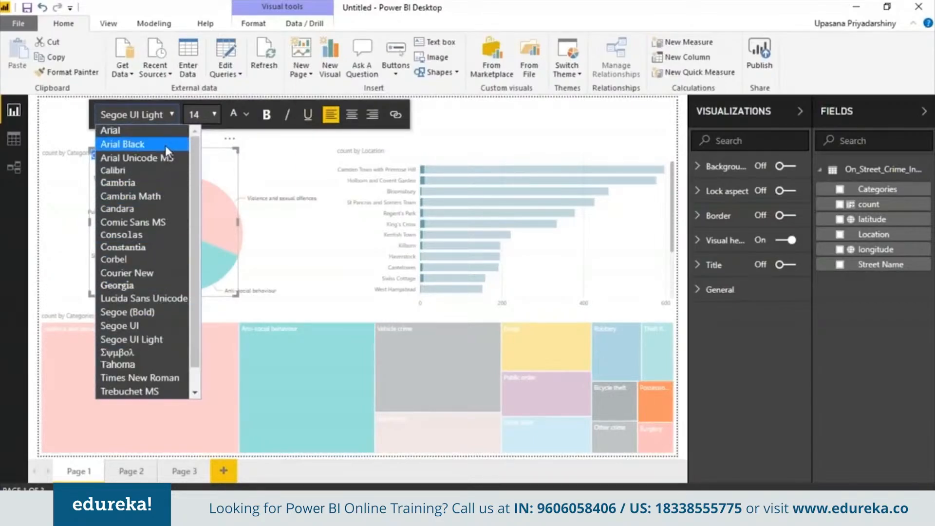
pyautogui.click(165, 182)
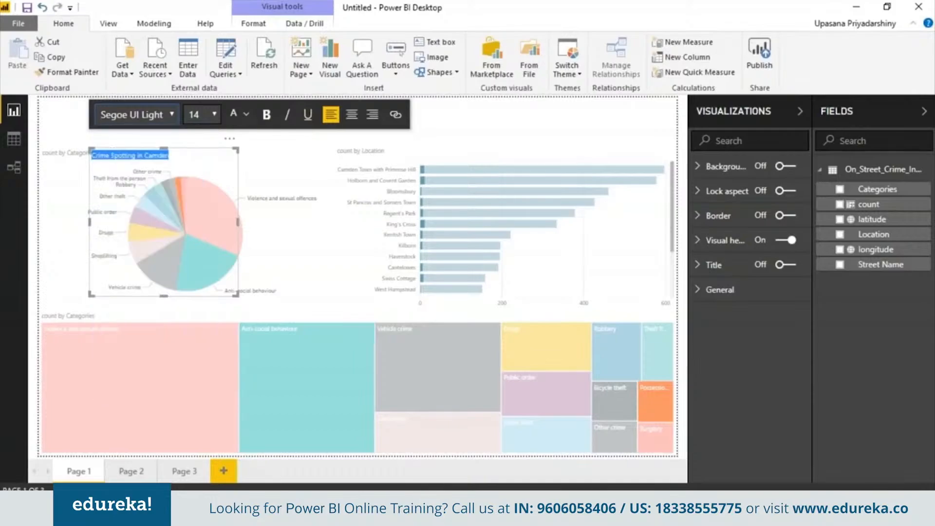
pyautogui.click(214, 115)
pyautogui.click(196, 378)
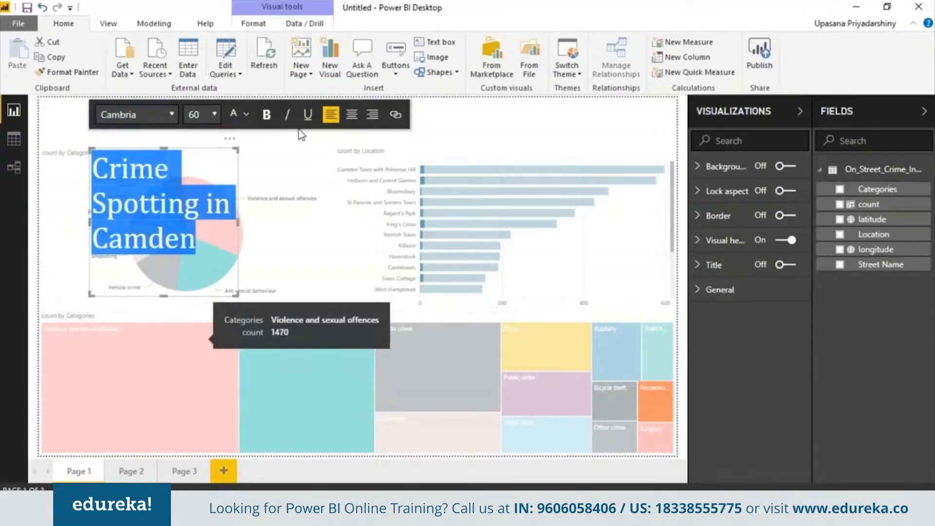
pyautogui.click(266, 115)
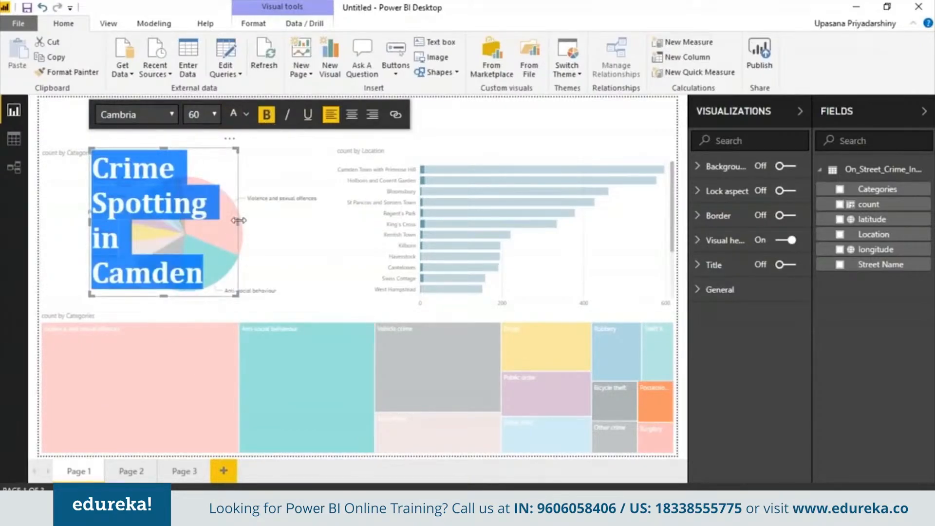
pyautogui.moveTo(238, 220); pyautogui.dragTo(451, 203)
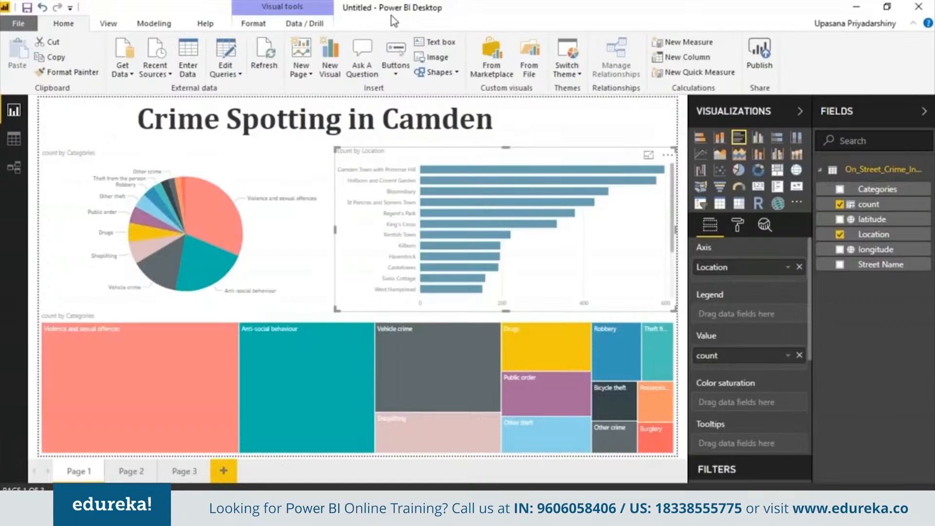
# - Save the report as "Crime Spotting in Camden" in the Power BI CSV files folder
pyautogui.click(18, 23)
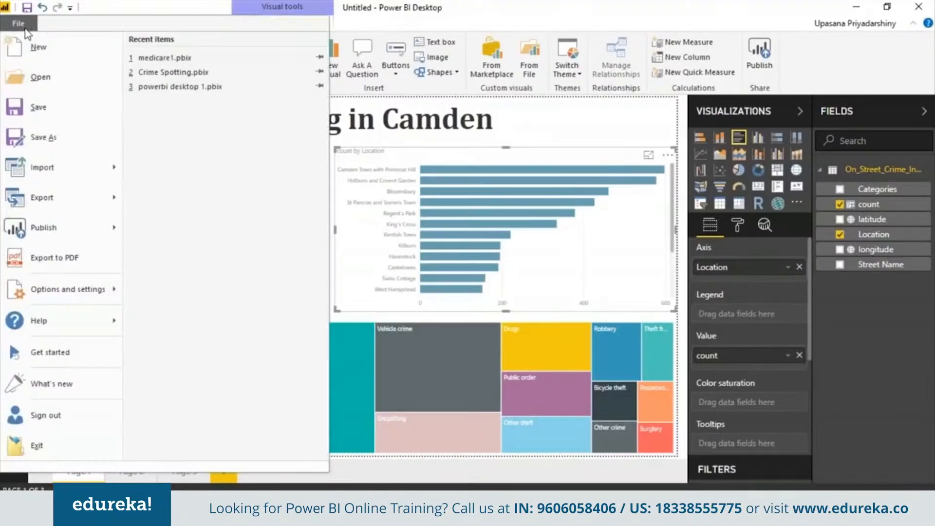
pyautogui.click(78, 124)
pyautogui.write('Crime Spotti')
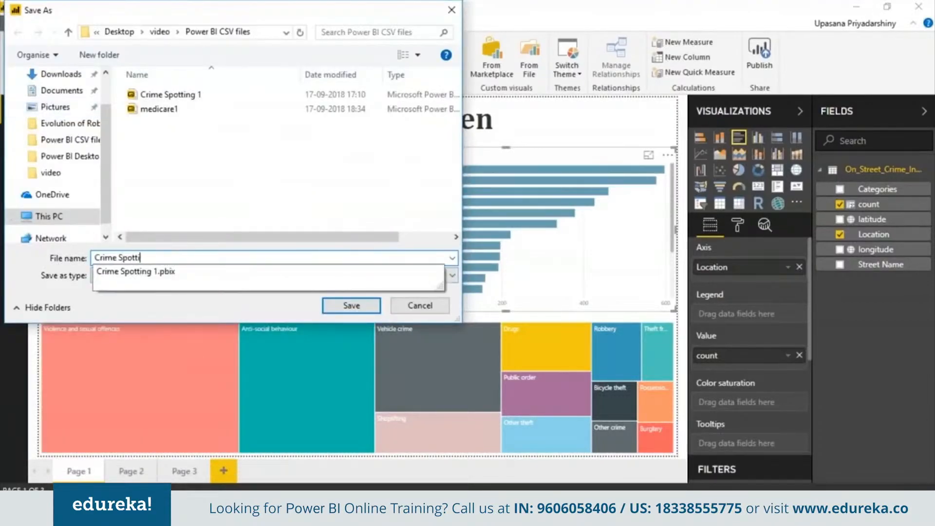
pyautogui.write('ng in Camden')
pyautogui.click(341, 305)
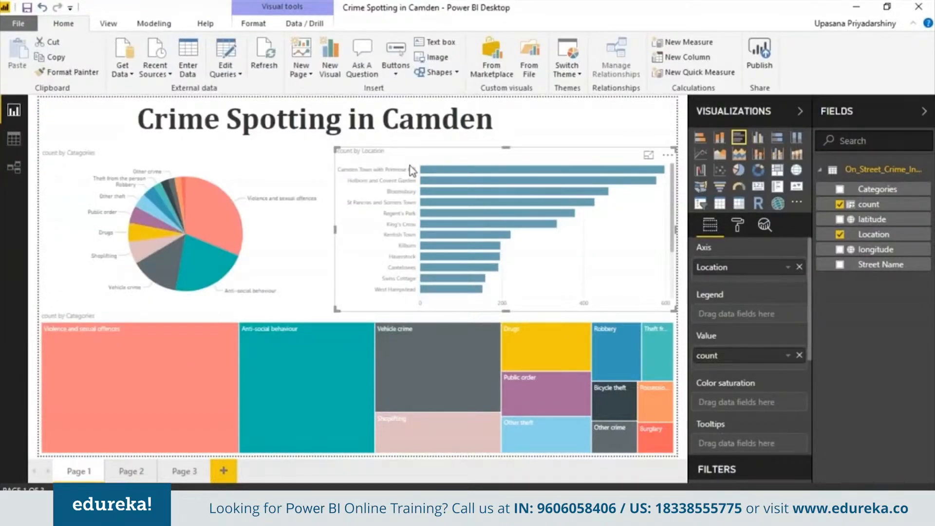
# - Publish the report to Power BI and open the published version in the browser
pyautogui.click(760, 54)
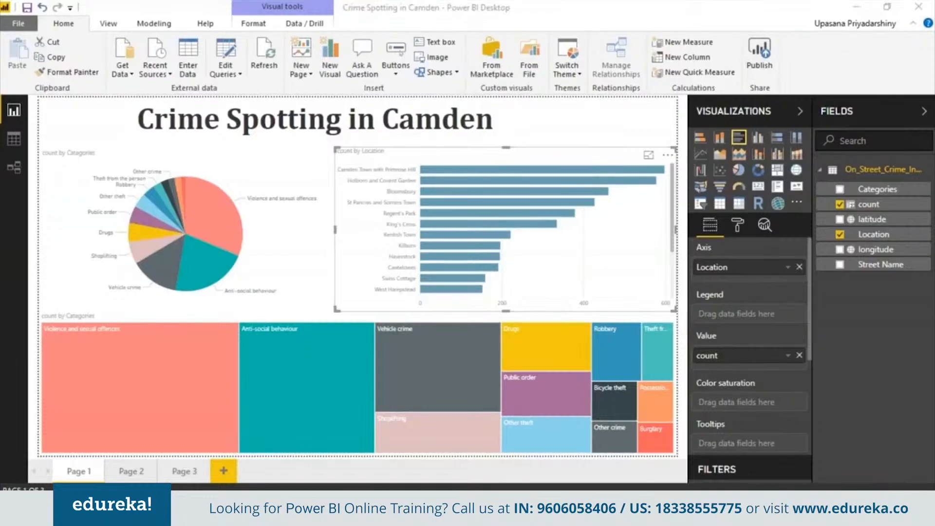
pyautogui.click(590, 335)
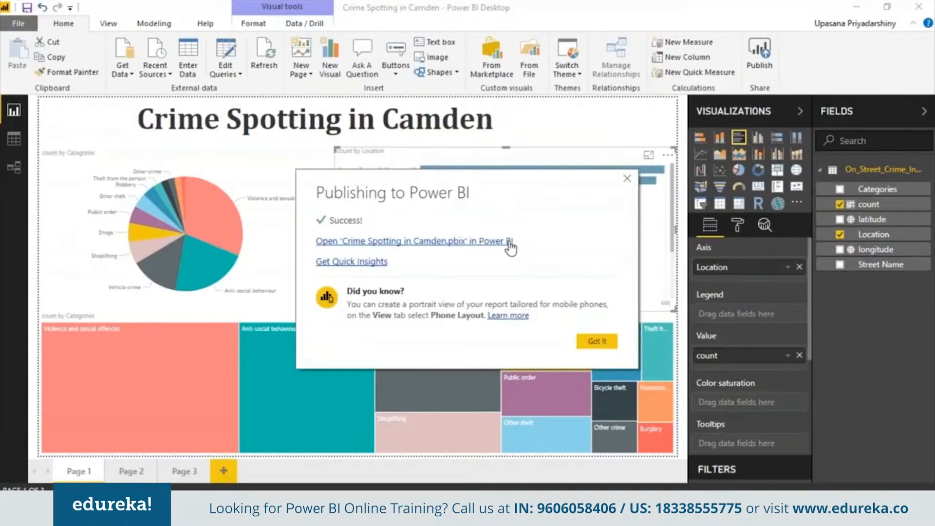
pyautogui.click(509, 242)
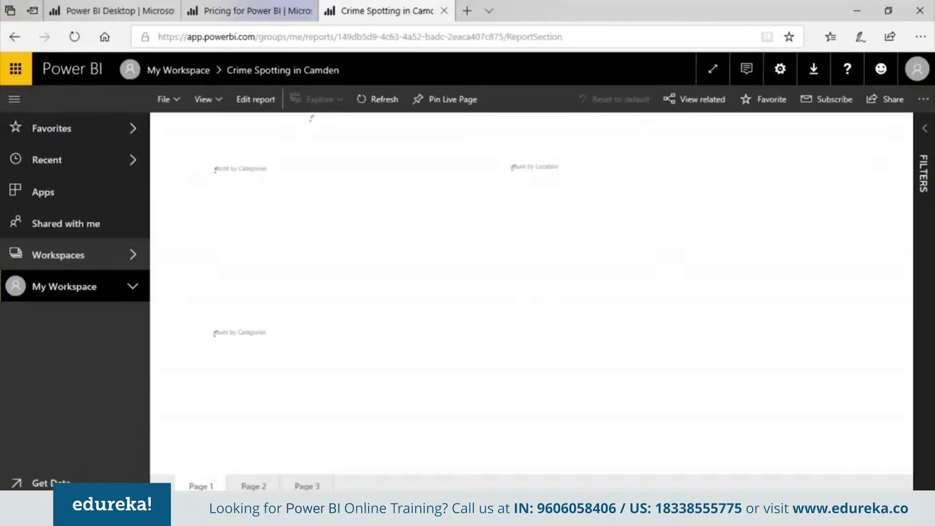
# - Highlight Violence and sexual offences in the published report's pie chart, and view the map on Page 2
pyautogui.moveTo(360, 246)
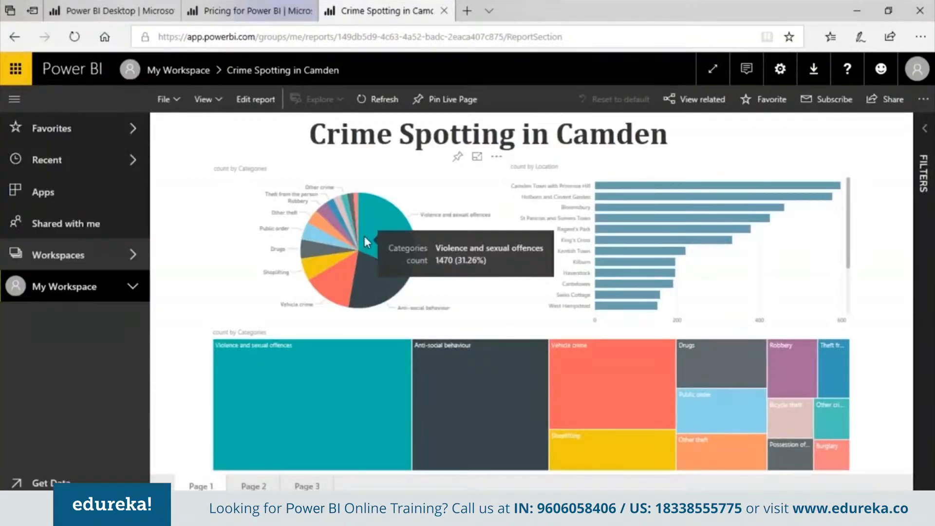
pyautogui.click(387, 225)
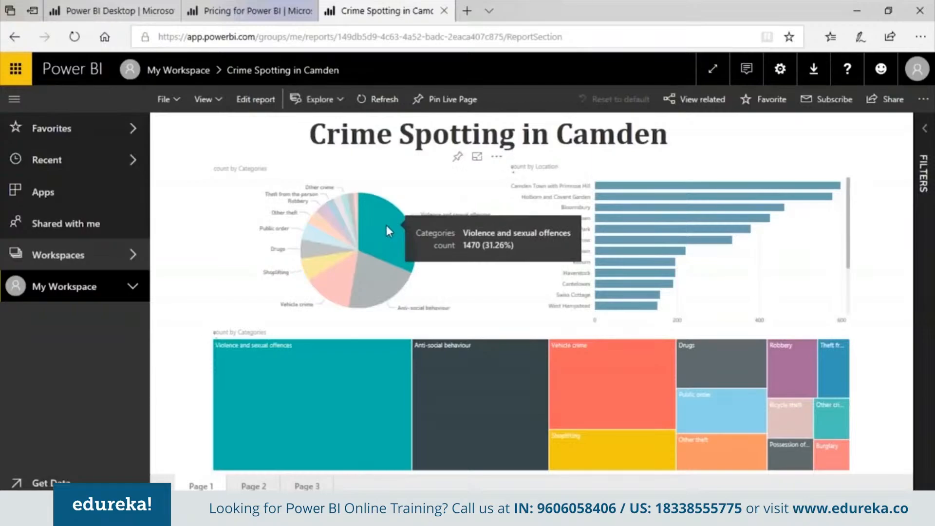
pyautogui.click(253, 486)
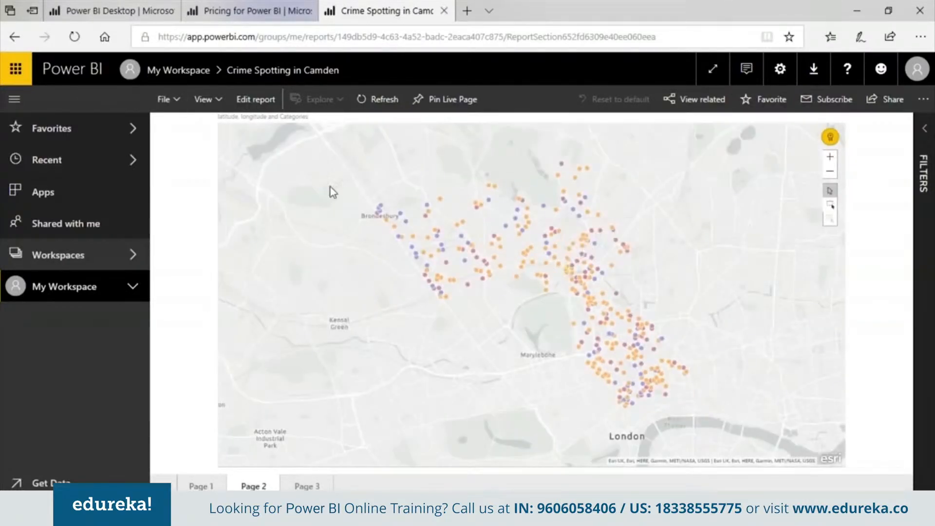
# - Show the available view options for the published report
pyautogui.click(211, 102)
pyautogui.click(212, 110)
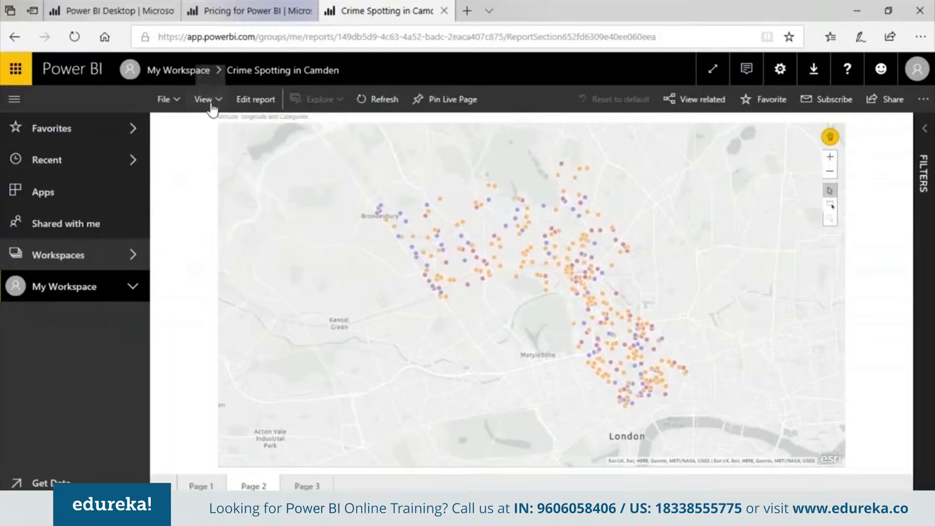
pyautogui.click(212, 100)
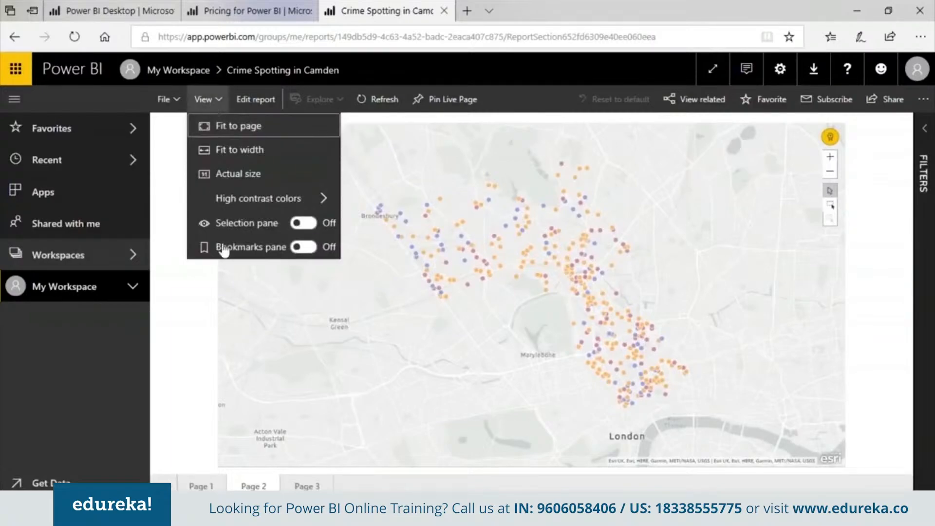
# - Close the view options and show Page 3 of the published Camden crime report
pyautogui.click(219, 100)
pyautogui.click(219, 100)
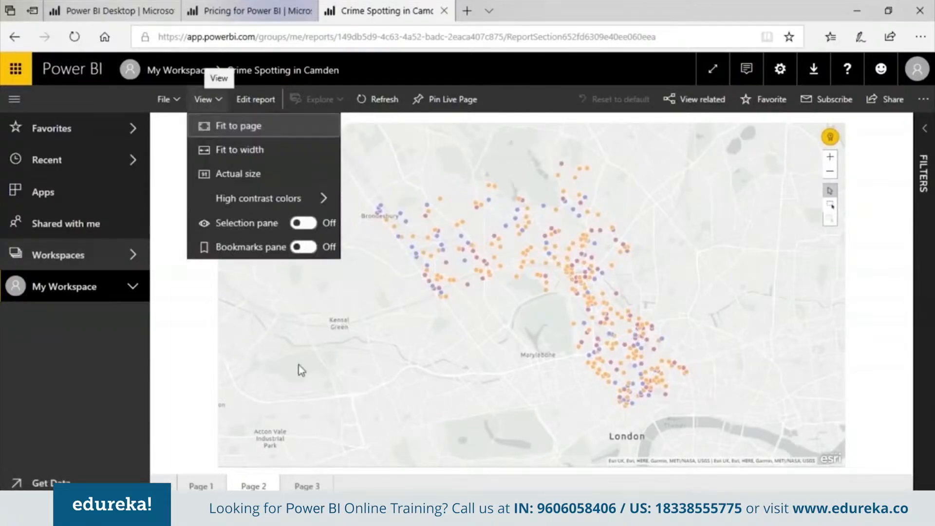
pyautogui.click(308, 485)
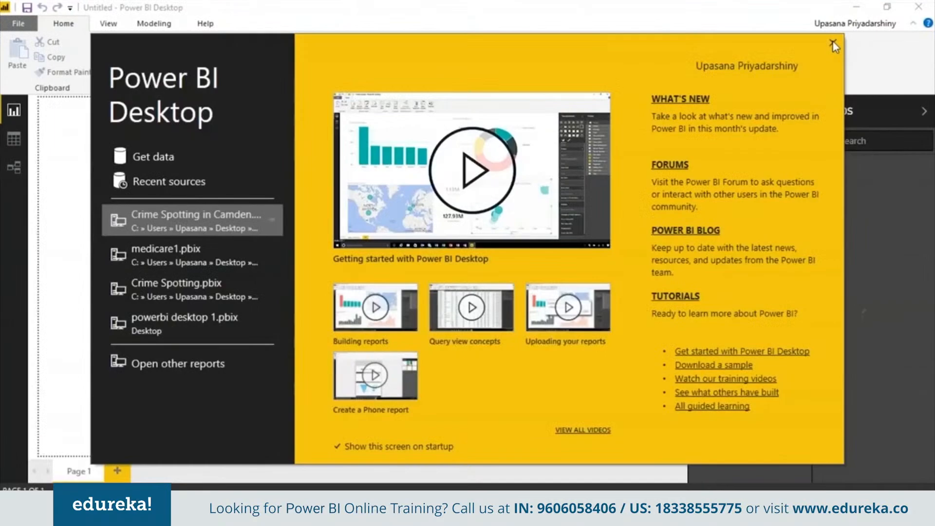
# - Switch to Power BI Desktop and load the Medicare_Provider_Charge_In_patient CSV file into a new report
pyautogui.click(834, 45)
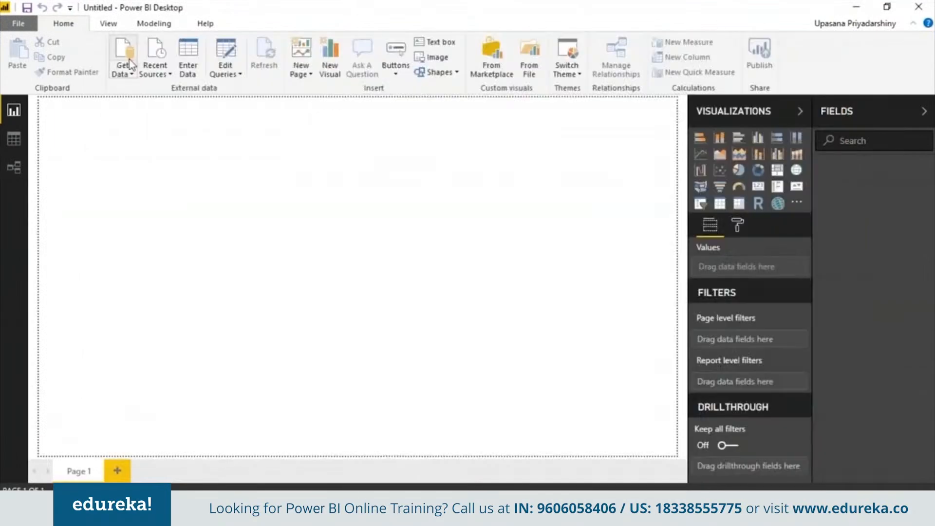
pyautogui.click(130, 71)
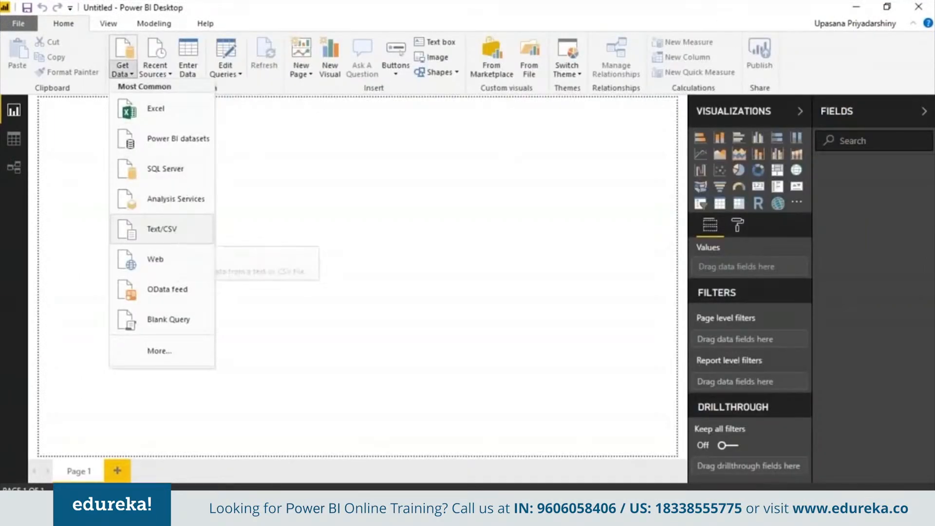
pyautogui.click(162, 229)
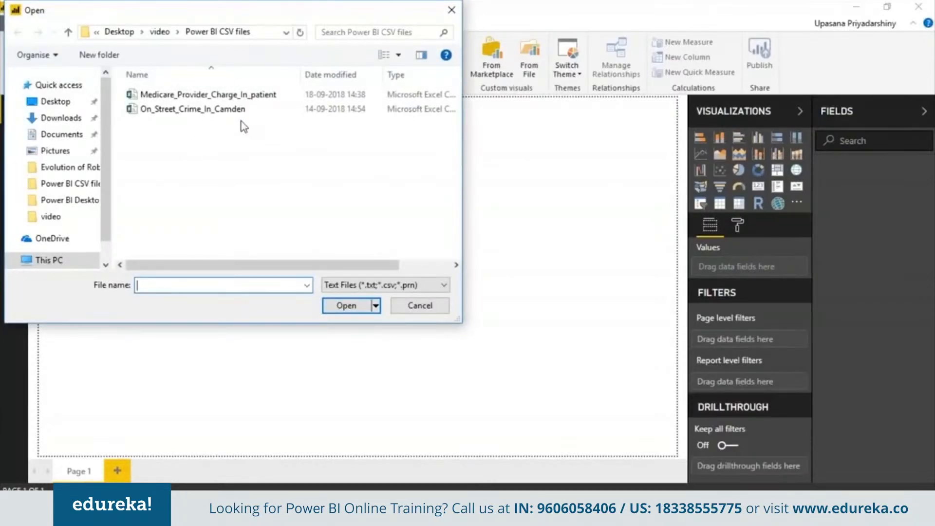
pyautogui.doubleClick(258, 94)
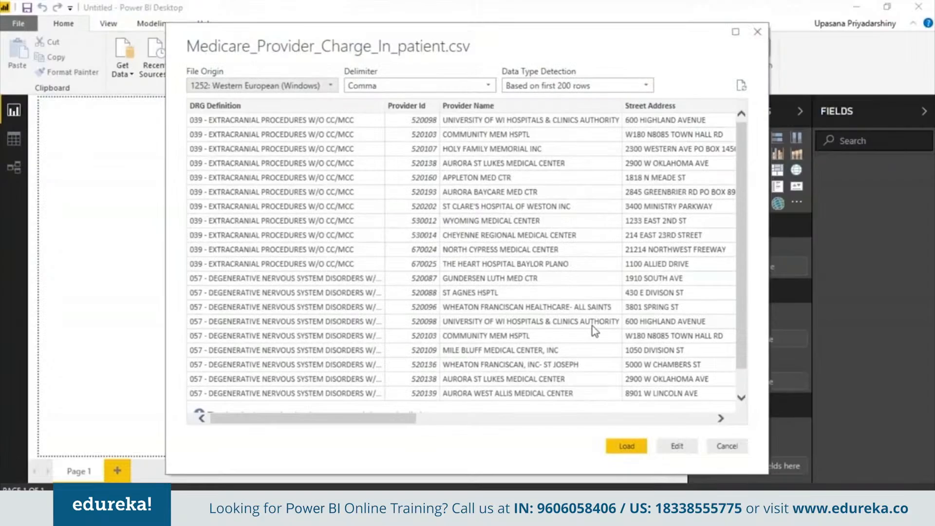
pyautogui.click(627, 446)
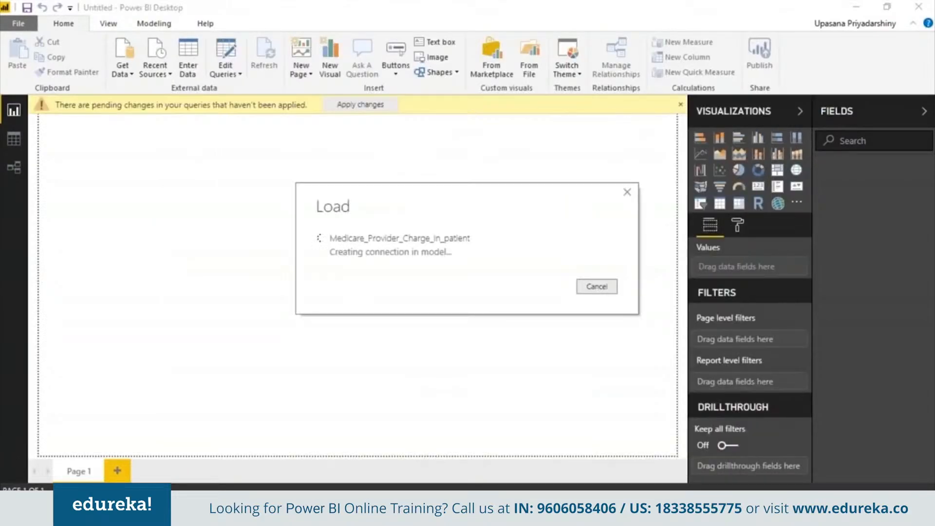
# - Examine all columns of the loaded Medicare provider table in the data view
pyautogui.click(15, 139)
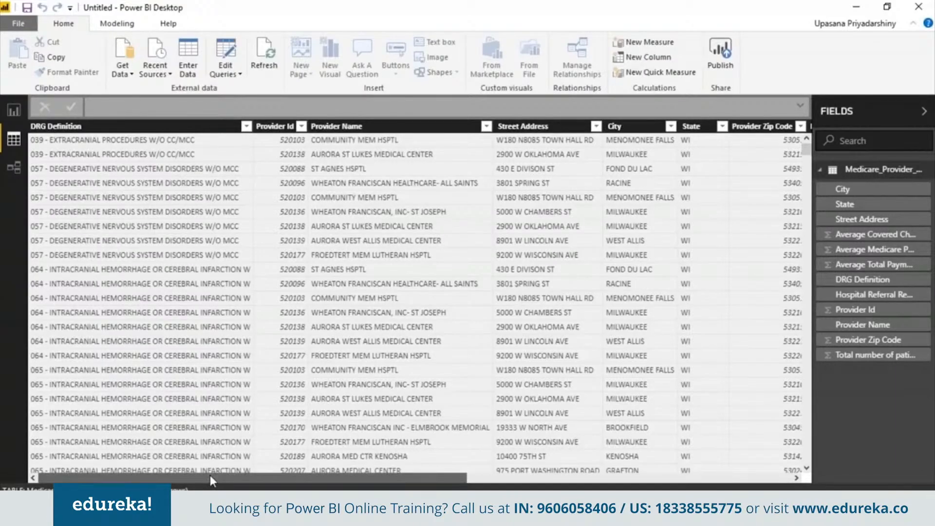
pyautogui.moveTo(213, 475); pyautogui.dragTo(548, 480)
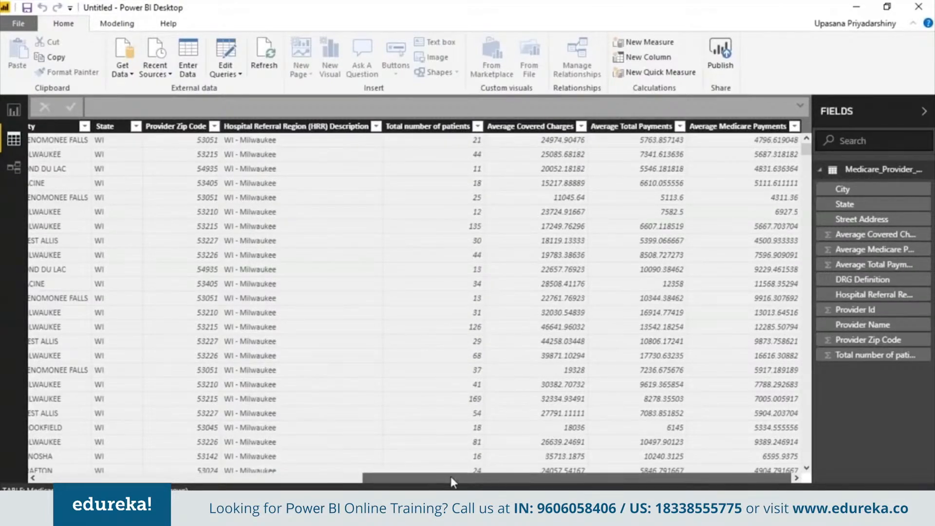
pyautogui.moveTo(451, 477); pyautogui.dragTo(20, 462)
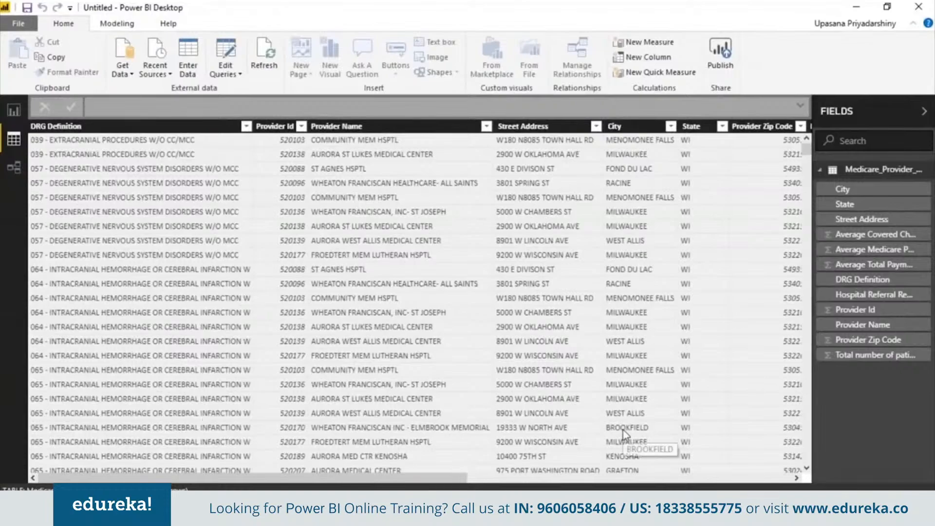
# - Sort the table by Provider Zip Code in descending order and set that column's data category to Postal Code
pyautogui.click(801, 128)
pyautogui.click(663, 151)
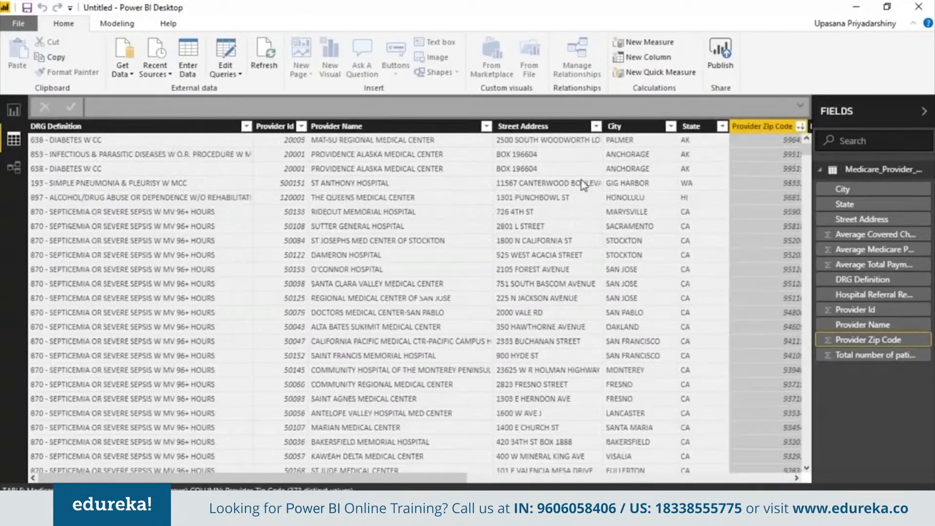
pyautogui.click(117, 24)
pyautogui.click(445, 58)
pyautogui.click(407, 210)
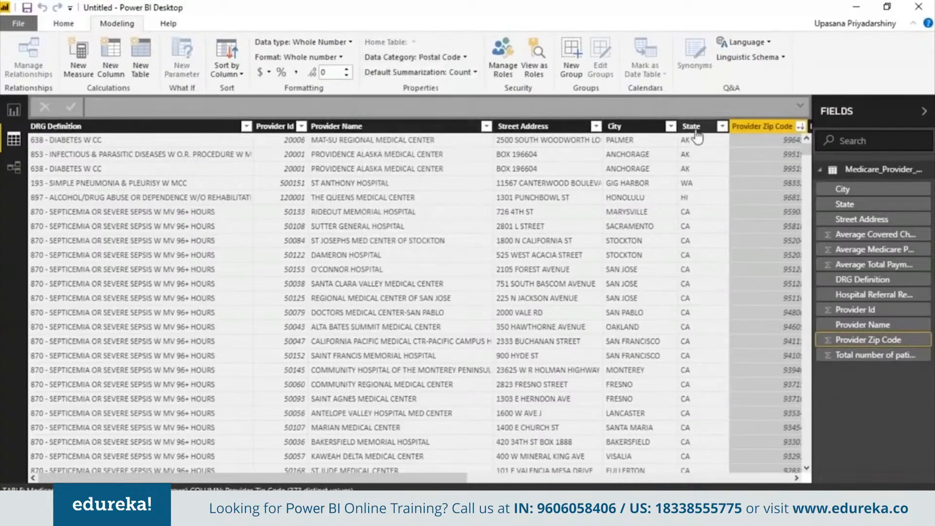
# - Set the data category of the State column to State or Province and of the City column to City
pyautogui.click(742, 126)
pyautogui.click(418, 57)
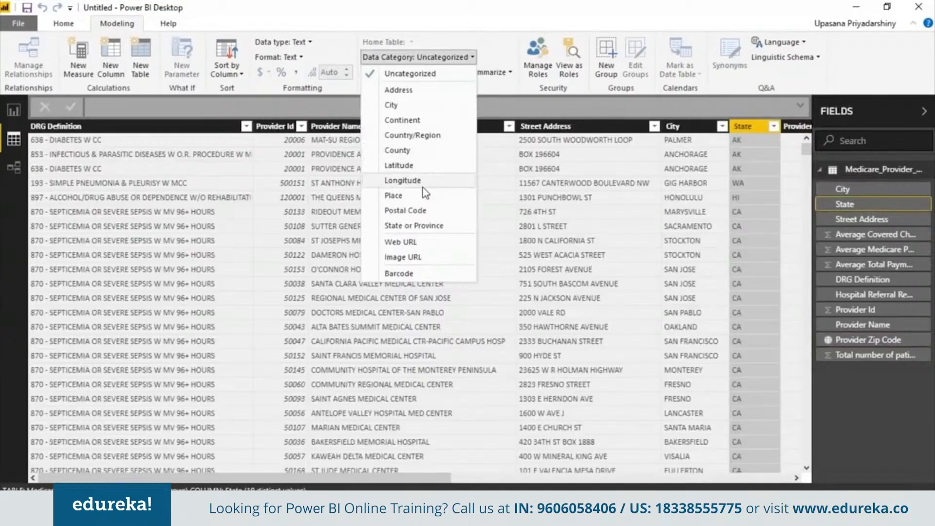
pyautogui.click(413, 225)
pyautogui.click(673, 123)
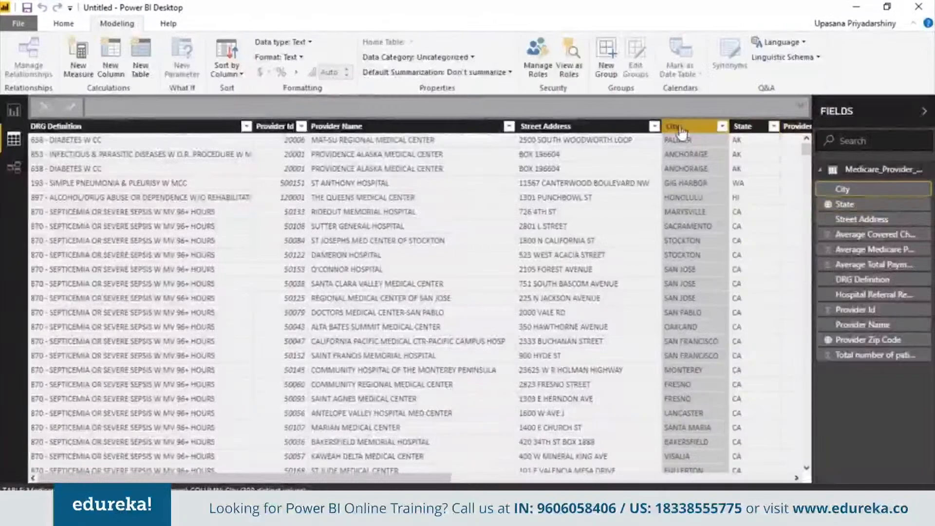
pyautogui.click(461, 57)
pyautogui.click(445, 104)
# - Set the data category of the Street Address column to Address
pyautogui.click(577, 127)
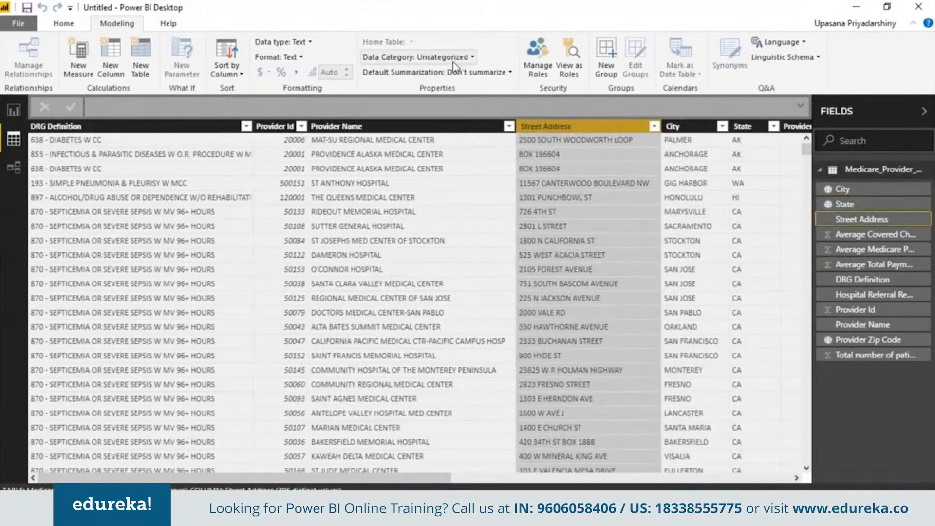
pyautogui.click(452, 59)
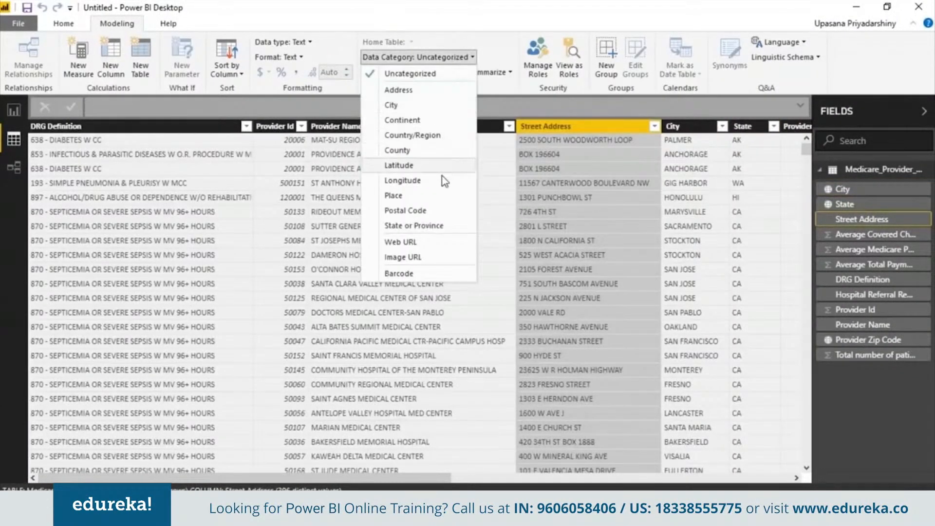
pyautogui.click(416, 89)
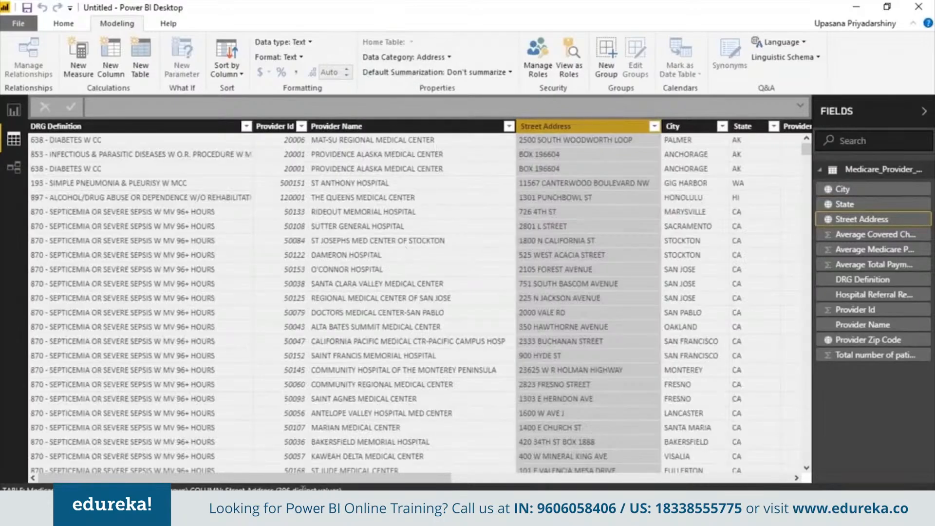
# - Format the Average Covered Charges column as $ English (United States) currency
pyautogui.moveTo(306, 477); pyautogui.dragTo(655, 478)
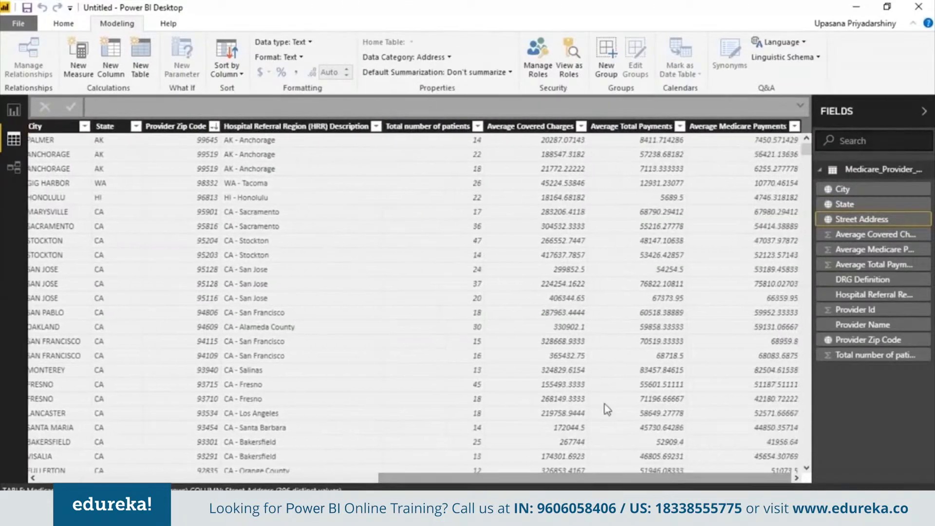
pyautogui.click(565, 127)
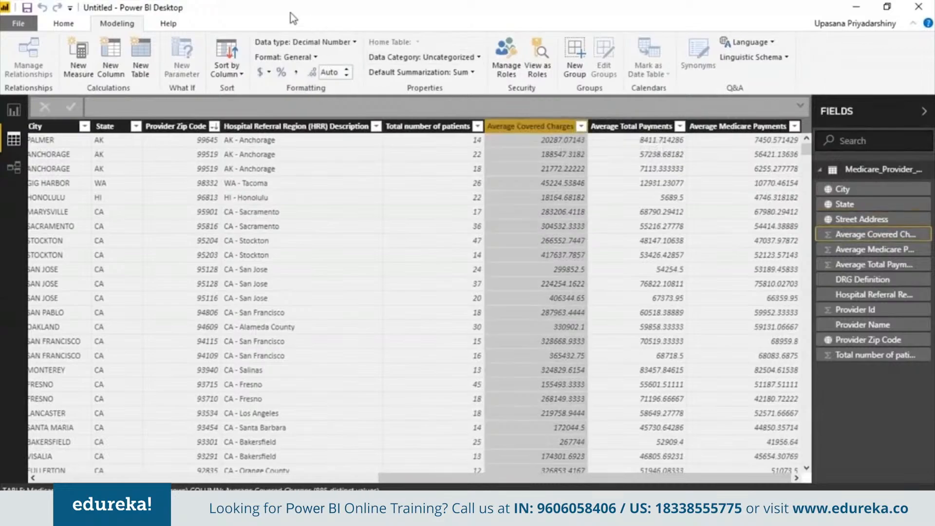
pyautogui.click(269, 73)
pyautogui.click(302, 187)
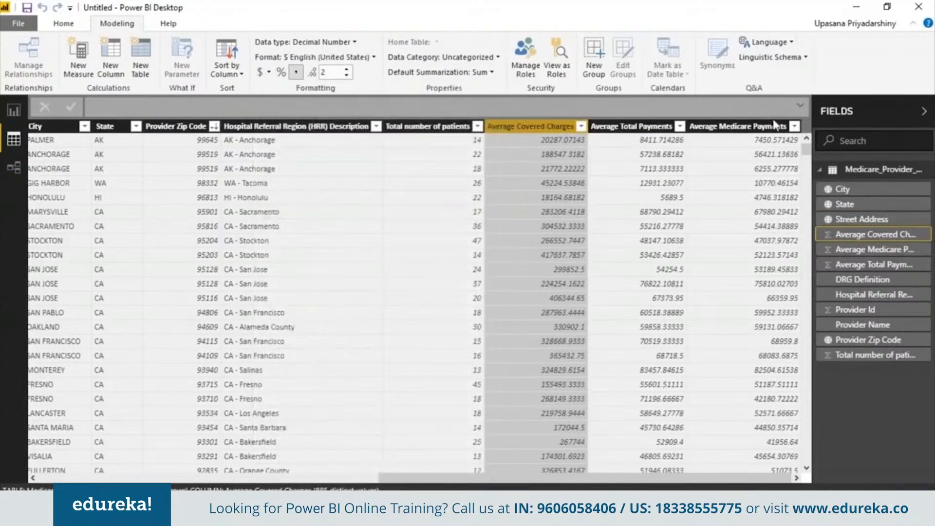
# - Format the Average Total Payments column as $ English (United States) currency
pyautogui.click(645, 126)
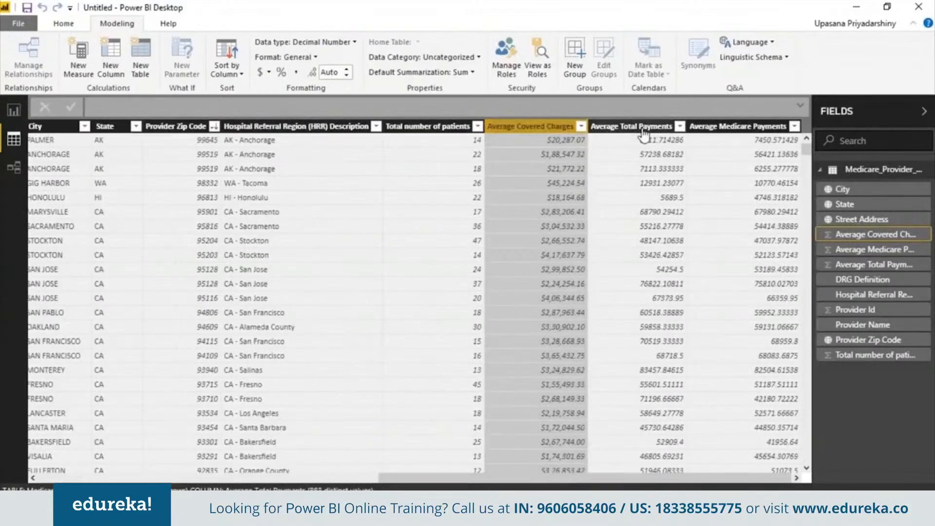
pyautogui.click(269, 73)
pyautogui.click(266, 73)
pyautogui.click(266, 73)
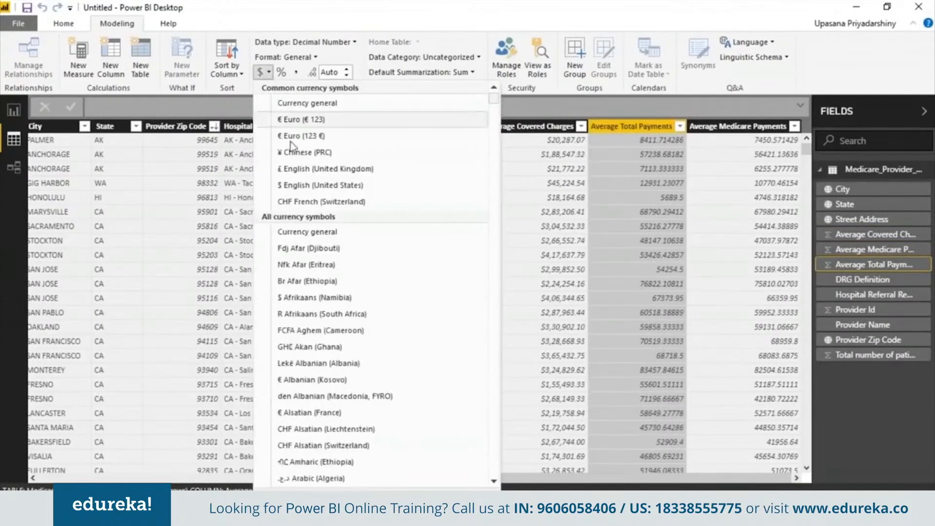
pyautogui.click(311, 186)
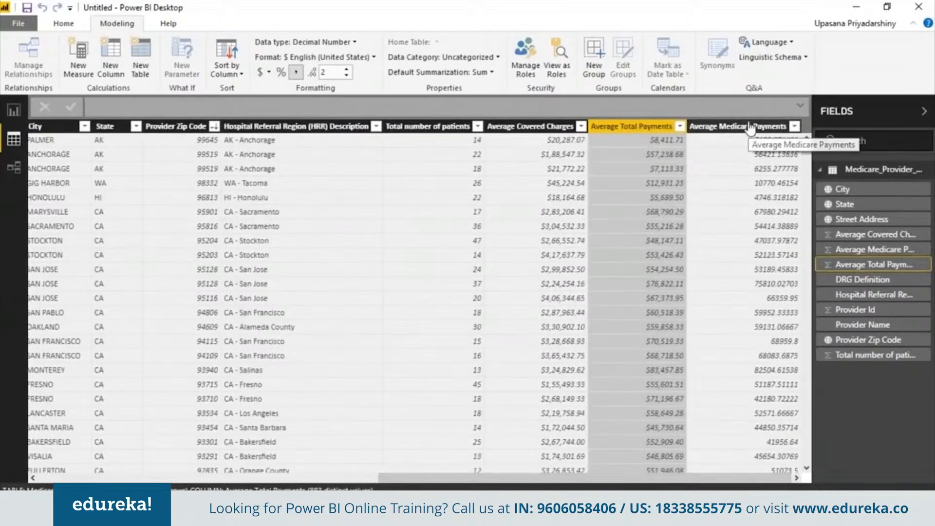
# - Format the Average Medicare Payments column as $ English (United States) currency
pyautogui.click(750, 128)
pyautogui.click(268, 73)
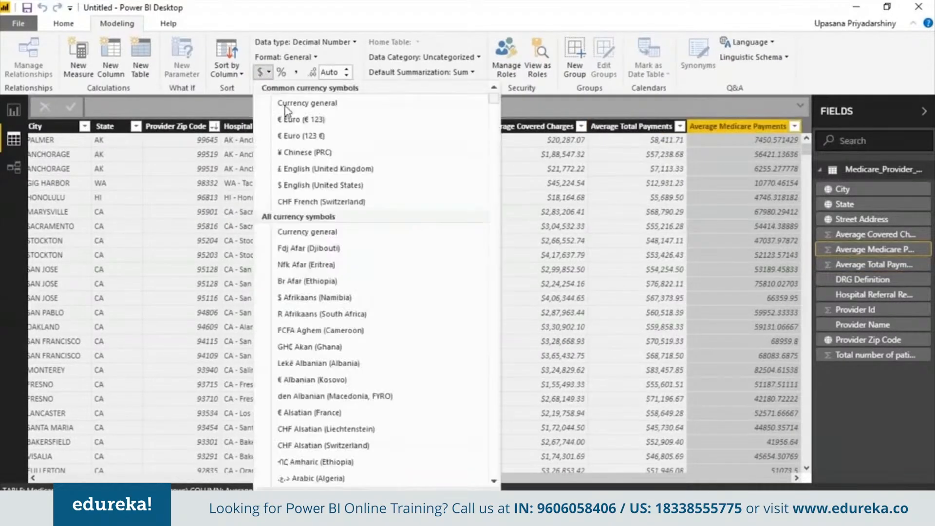
pyautogui.click(311, 186)
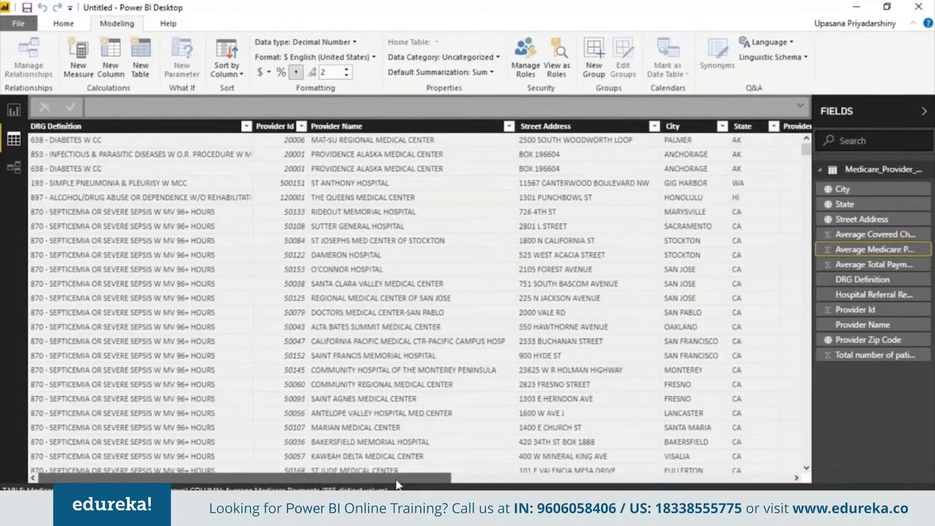
# - Hide the Provider Id column in the report view and check the resulting table
pyautogui.moveTo(372, 475); pyautogui.dragTo(761, 465)
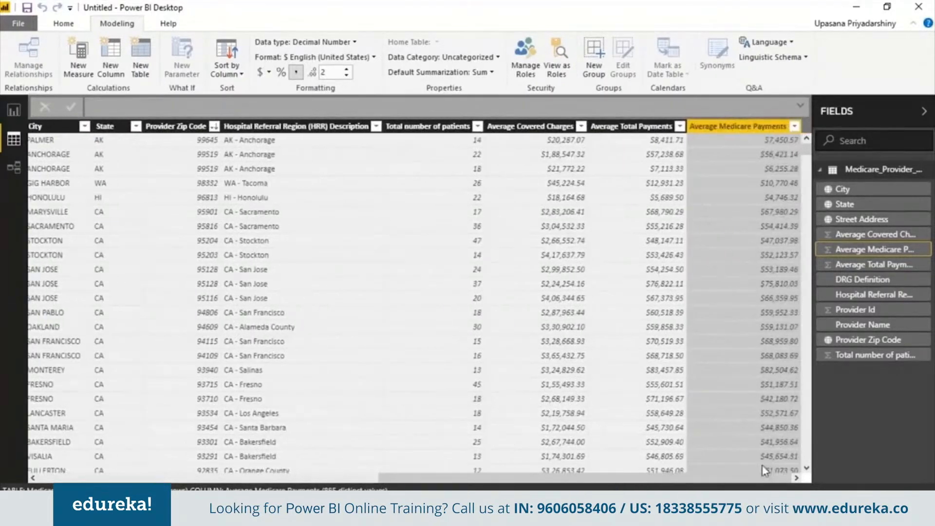
pyautogui.click(314, 477)
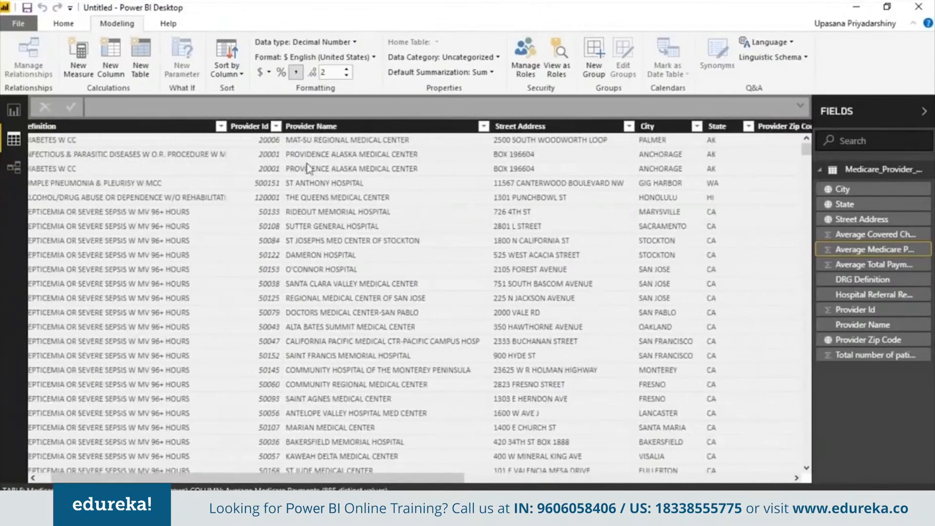
pyautogui.rightClick(278, 130)
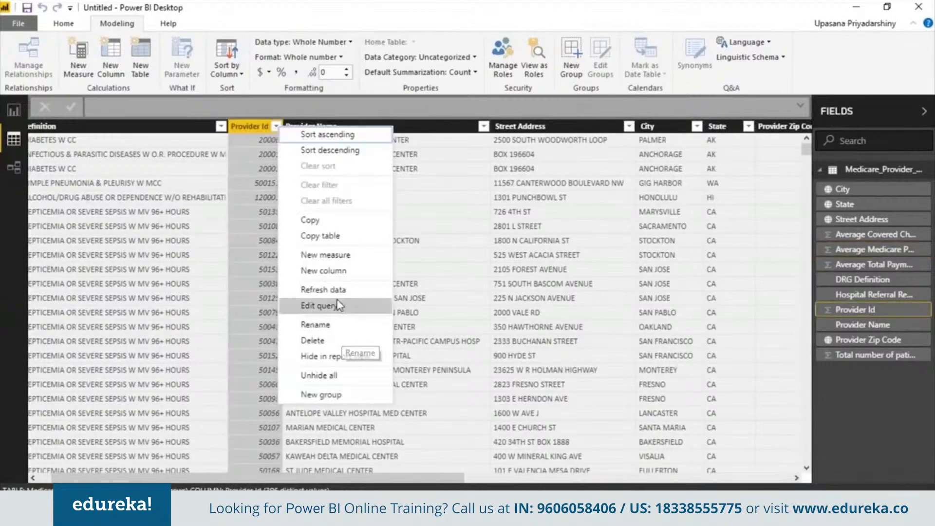
pyautogui.click(326, 357)
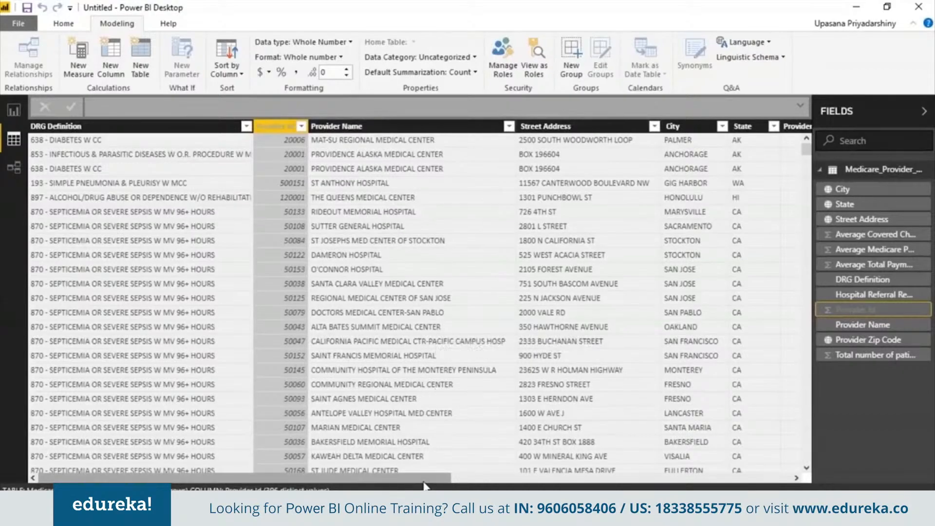
pyautogui.click(166, 254)
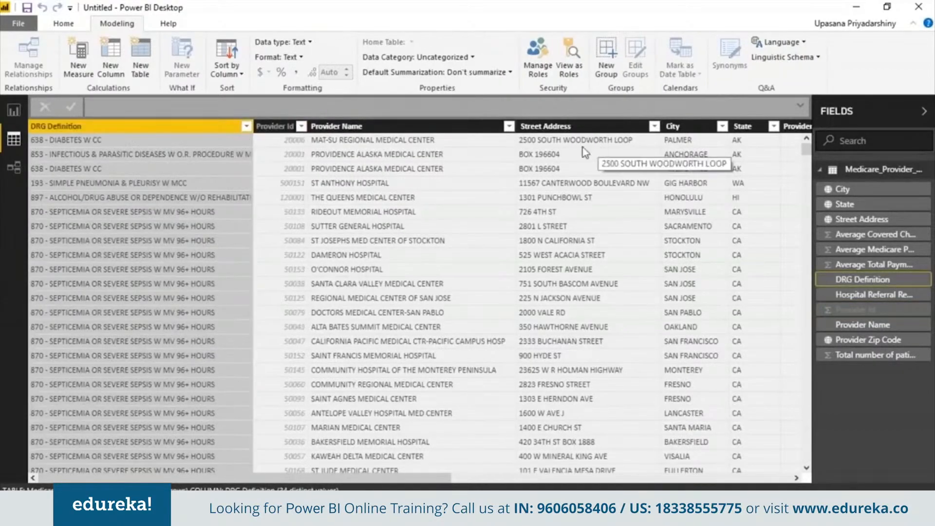
pyautogui.click(291, 365)
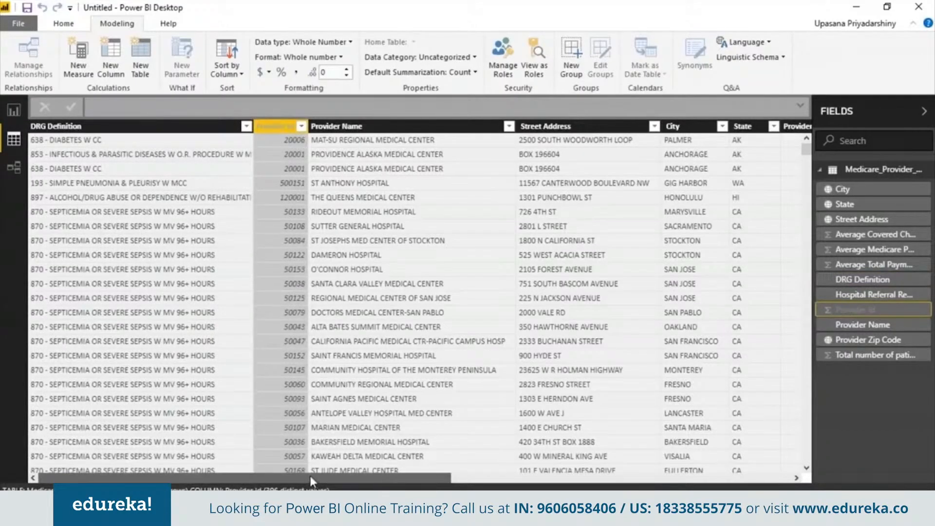
pyautogui.moveTo(310, 475); pyautogui.dragTo(691, 458)
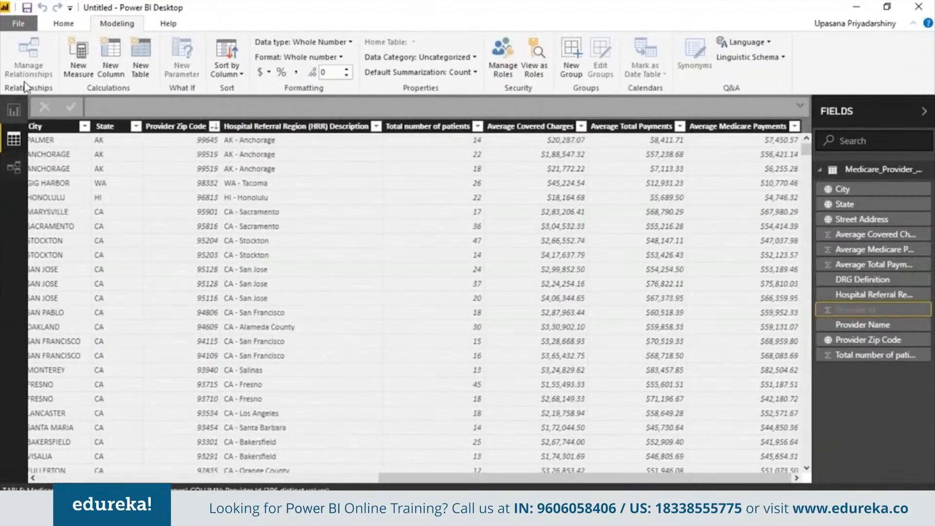
# - Return to the blank report page and add a text box reading "Medicare Provider Dashboard"
pyautogui.click(14, 110)
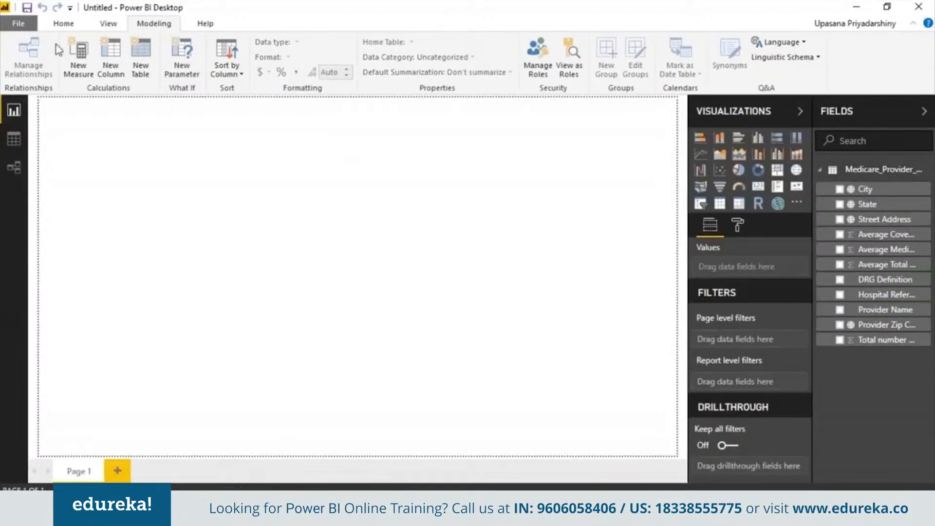
pyautogui.click(64, 24)
pyautogui.click(330, 63)
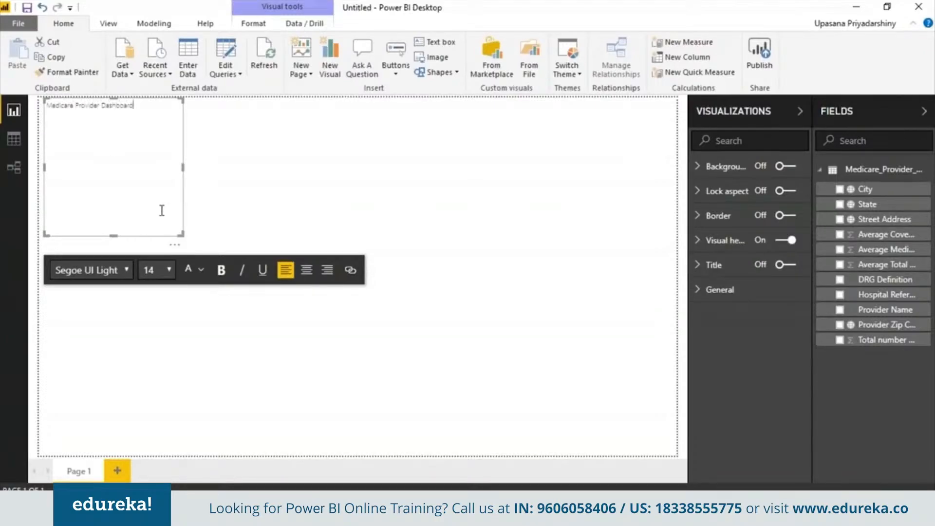
# - Format the whole "Medicare Provider Dashboard" title in bold Courier New at size 60
pyautogui.hotkey('ctrl', 'a')
pyautogui.click(128, 271)
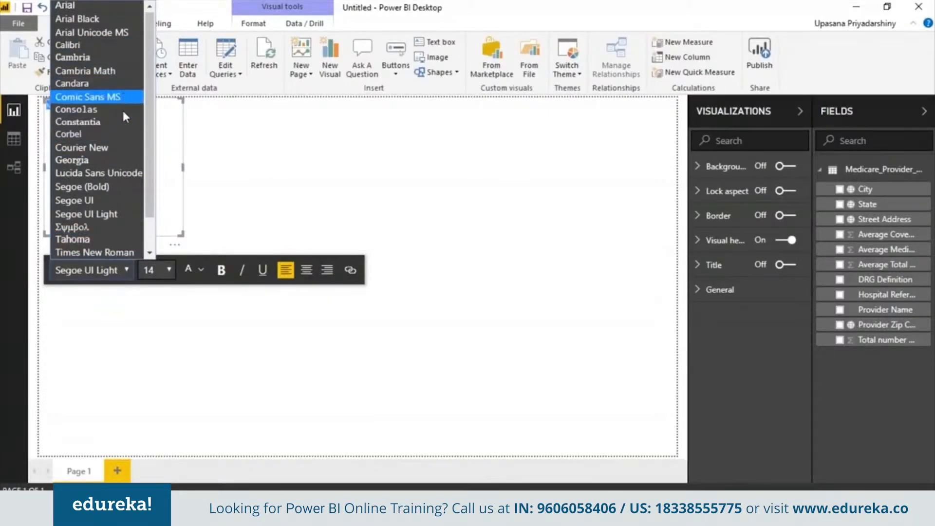
pyautogui.click(121, 147)
pyautogui.click(168, 269)
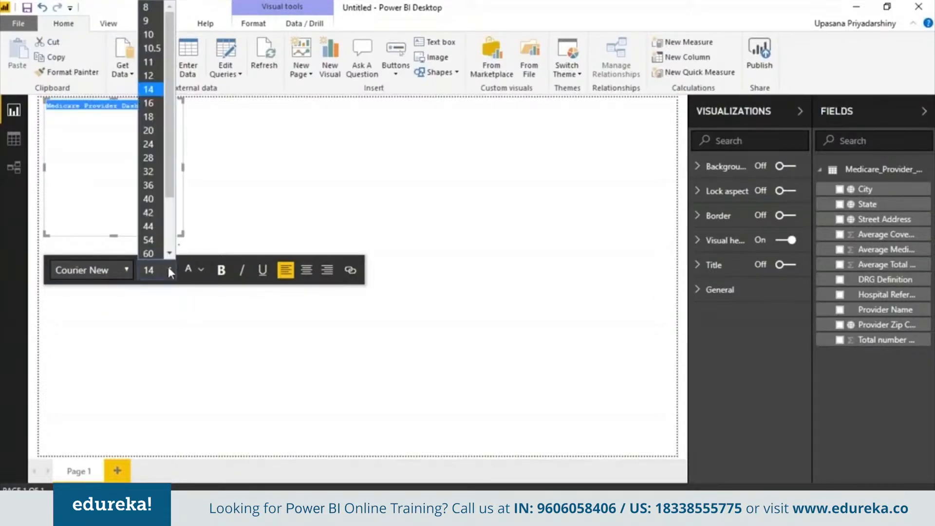
pyautogui.click(149, 238)
pyautogui.click(222, 271)
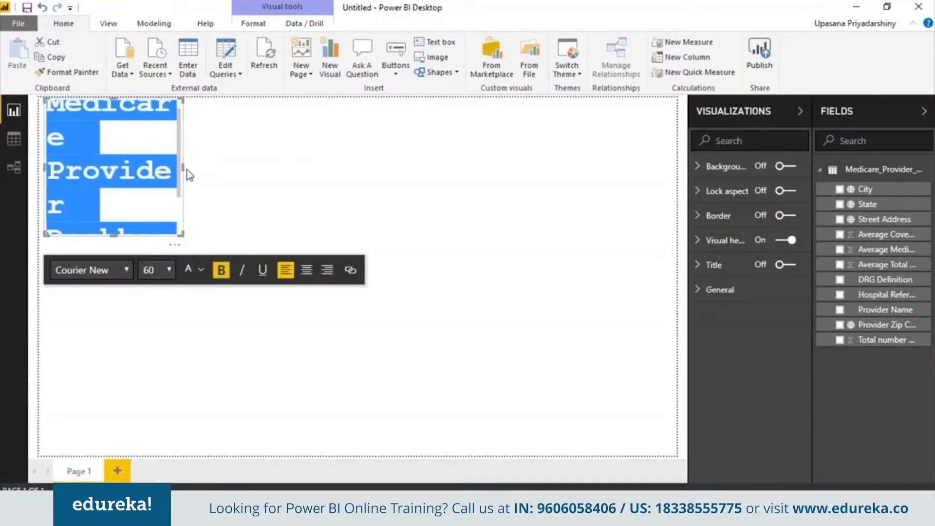
# - Center the title text and resize its text box to one line high, centered across the top of the page
pyautogui.moveTo(187, 169); pyautogui.dragTo(565, 117)
pyautogui.click(232, 226)
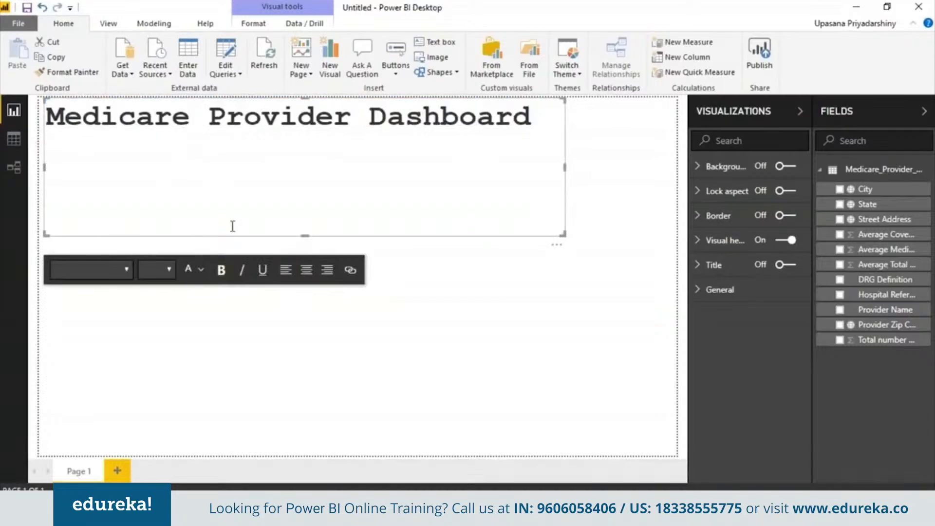
pyautogui.hotkey('ctrl', 'a')
pyautogui.click(311, 272)
pyautogui.moveTo(315, 239); pyautogui.dragTo(302, 136)
pyautogui.click(173, 115)
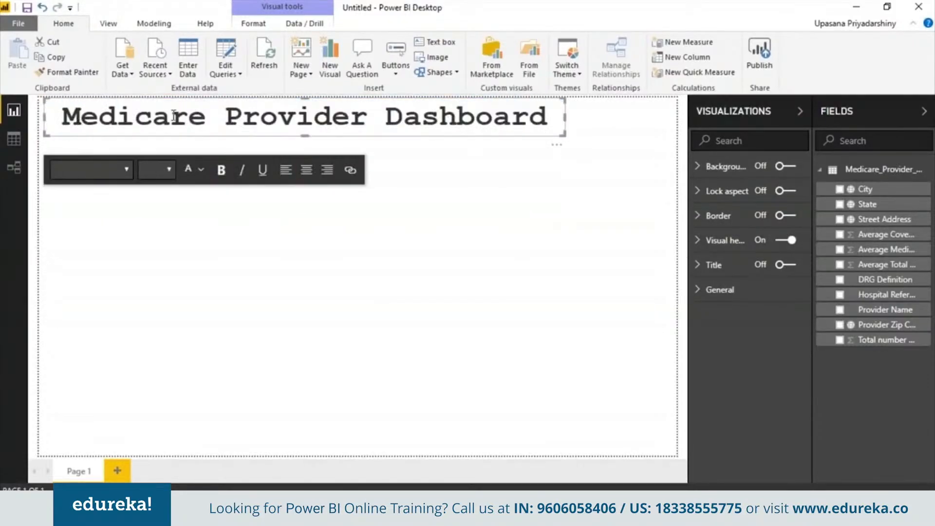
pyautogui.moveTo(45, 116); pyautogui.dragTo(102, 116)
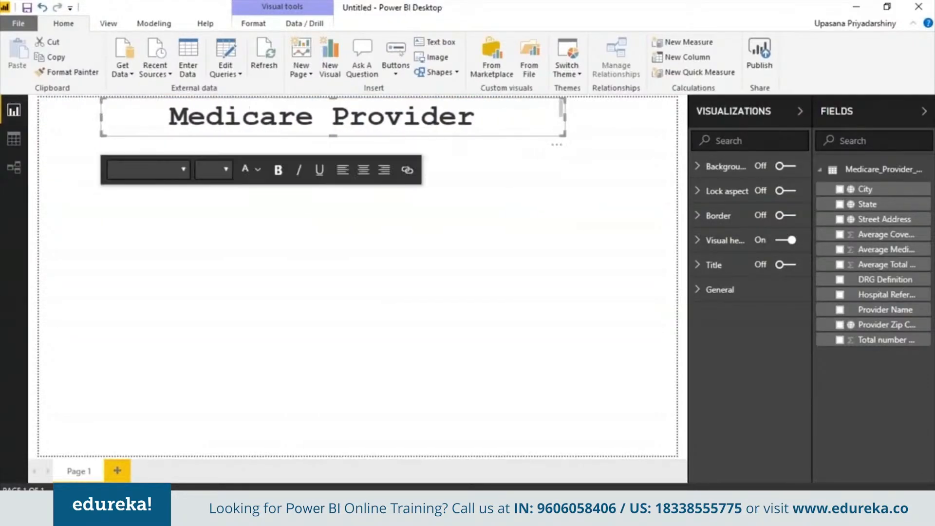
pyautogui.moveTo(564, 119); pyautogui.dragTo(605, 118)
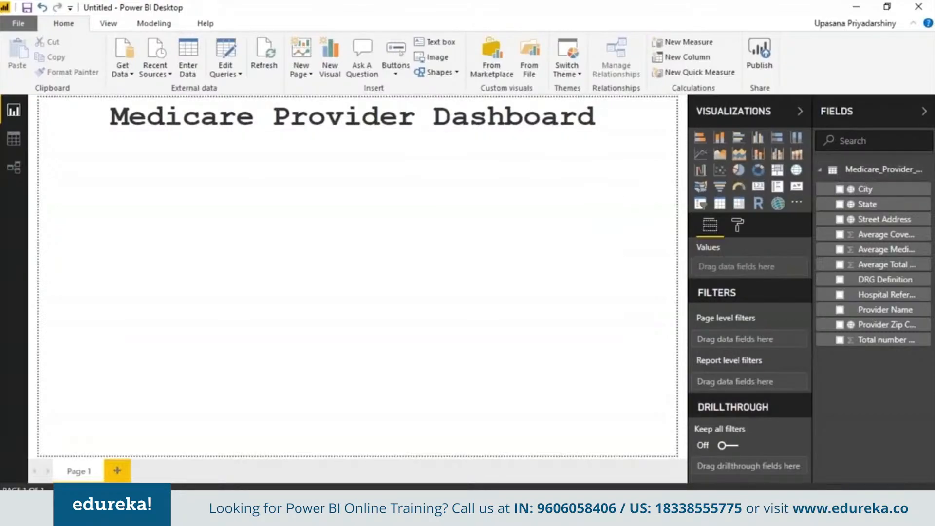
# - Add a large pie chart below the title on the page's left half, with DRG Definition as legend and Total number of patients as values
pyautogui.click(738, 169)
pyautogui.moveTo(603, 222); pyautogui.dragTo(205, 224)
pyautogui.click(318, 171)
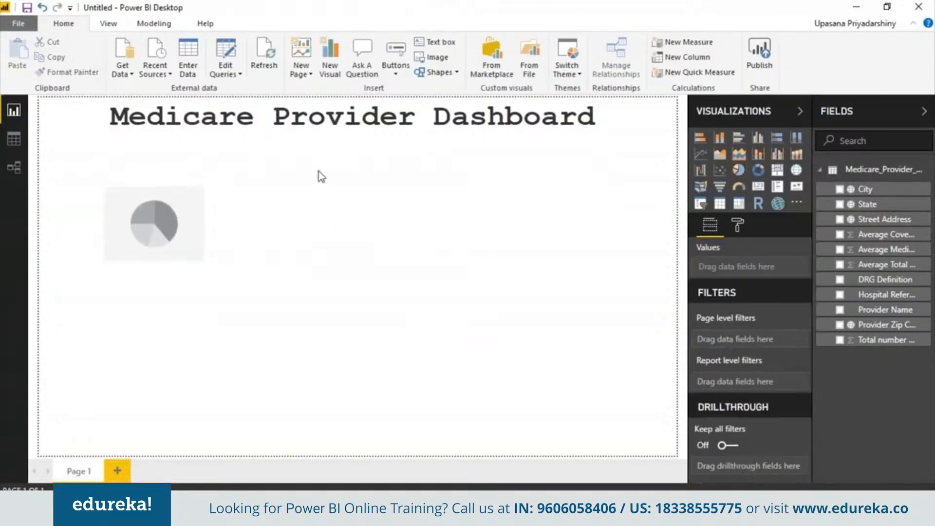
pyautogui.click(147, 219)
pyautogui.moveTo(147, 219); pyautogui.dragTo(87, 173)
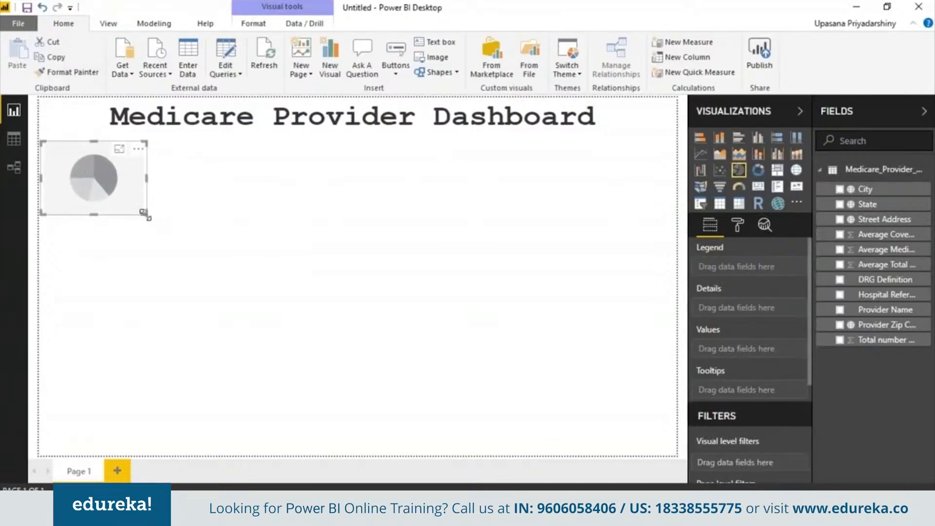
pyautogui.moveTo(143, 213); pyautogui.dragTo(351, 373)
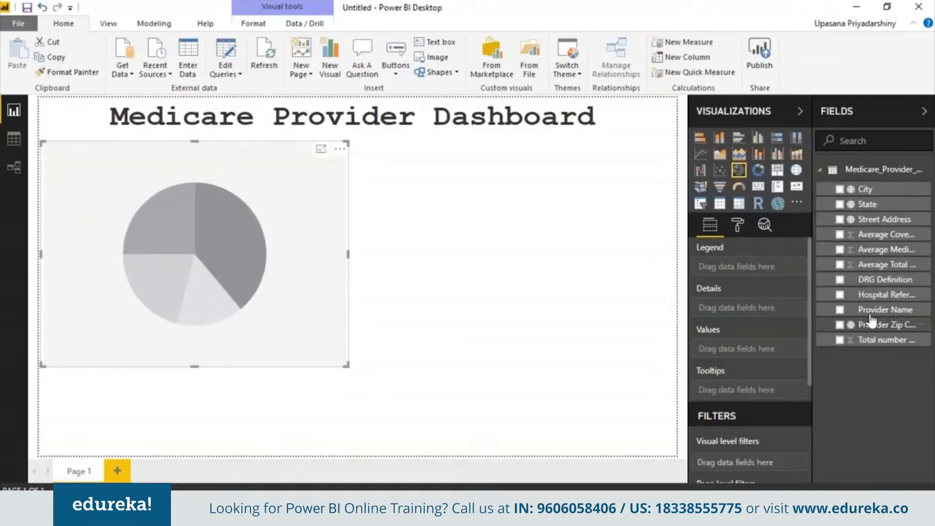
pyautogui.click(839, 278)
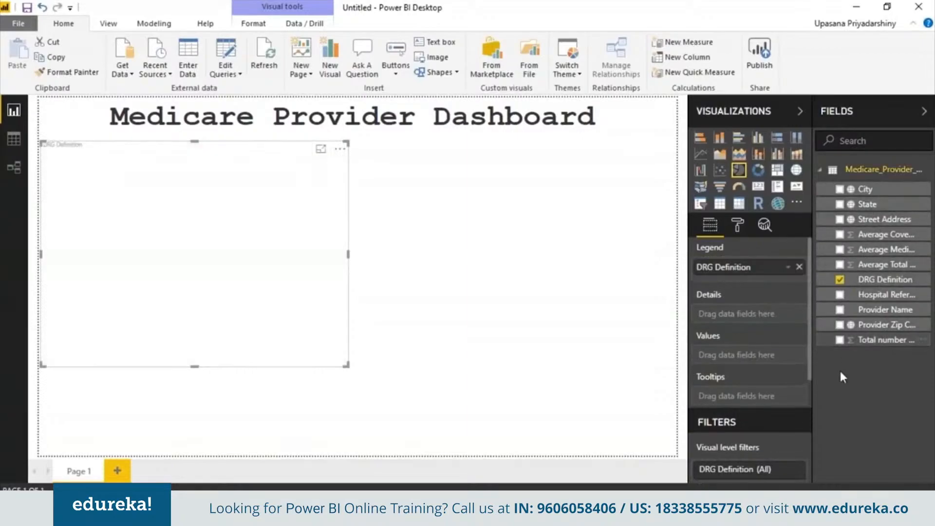
pyautogui.click(847, 342)
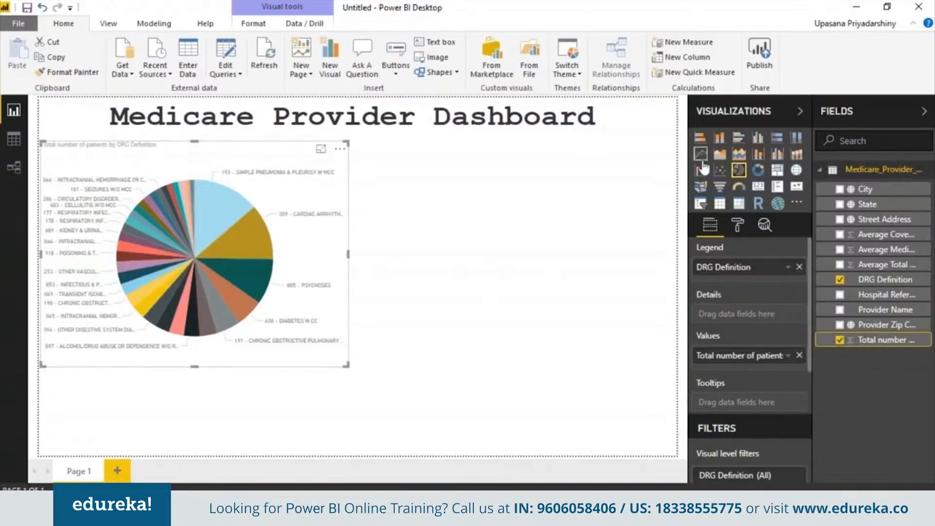
# - Try the pie chart as a funnel chart and undo the change
pyautogui.click(719, 188)
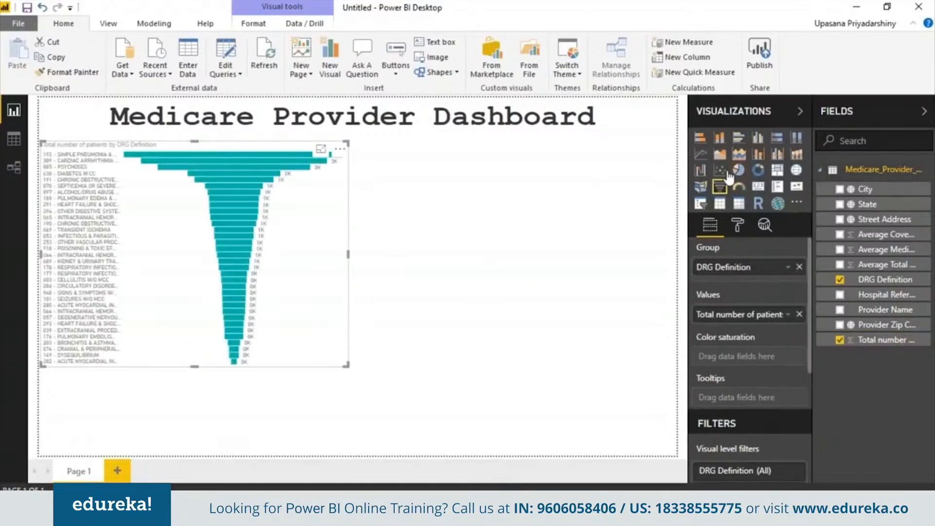
pyautogui.hotkey('ctrl', 'z')
# - Add an empty funnel chart beside the pie chart and stretch its height to nearly match it
pyautogui.click(620, 178)
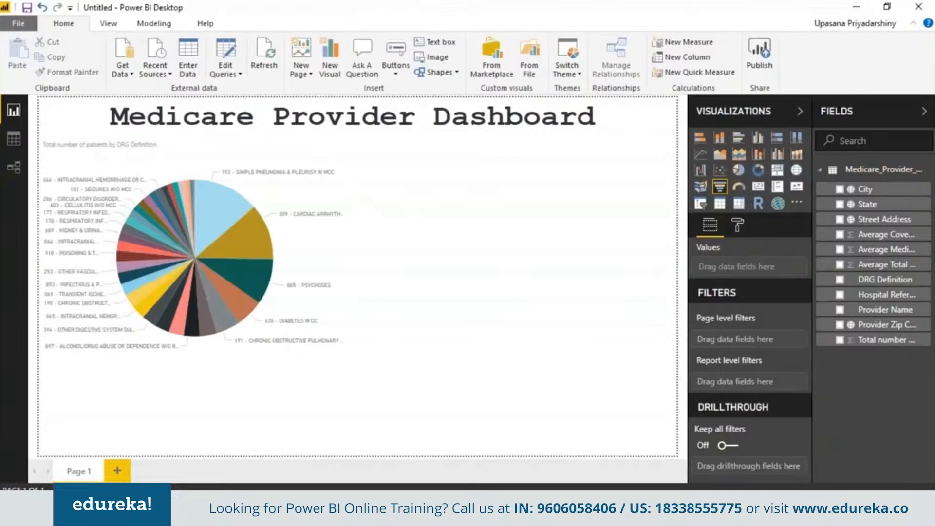
pyautogui.click(719, 186)
pyautogui.moveTo(299, 419); pyautogui.dragTo(659, 205)
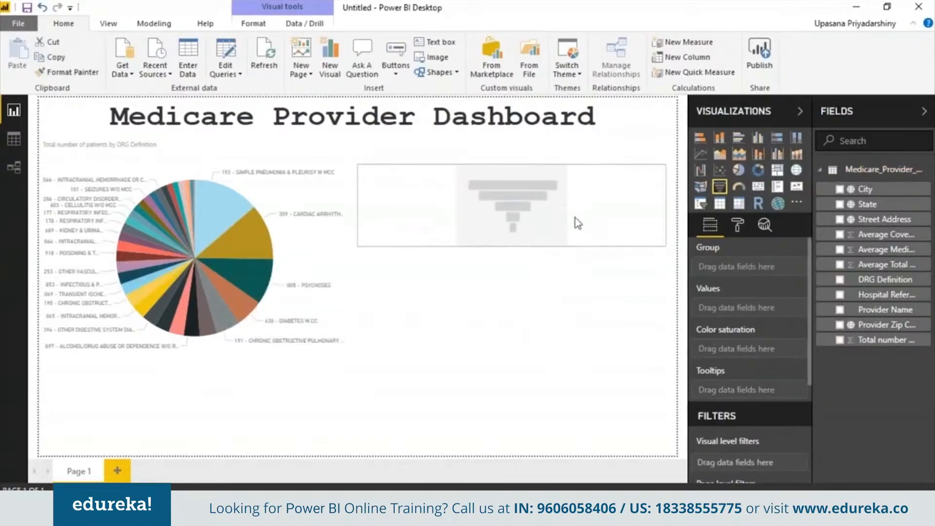
pyautogui.click(276, 246)
pyautogui.click(429, 207)
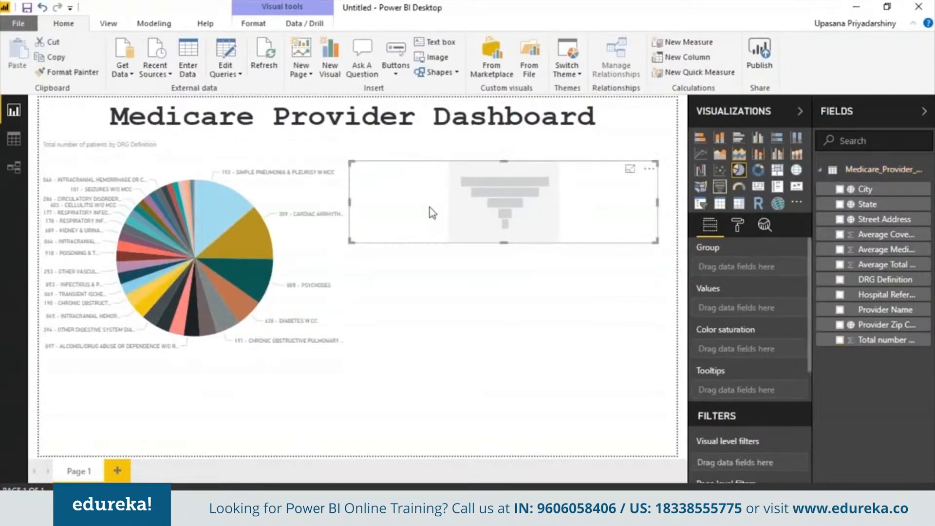
pyautogui.moveTo(506, 161); pyautogui.dragTo(506, 146)
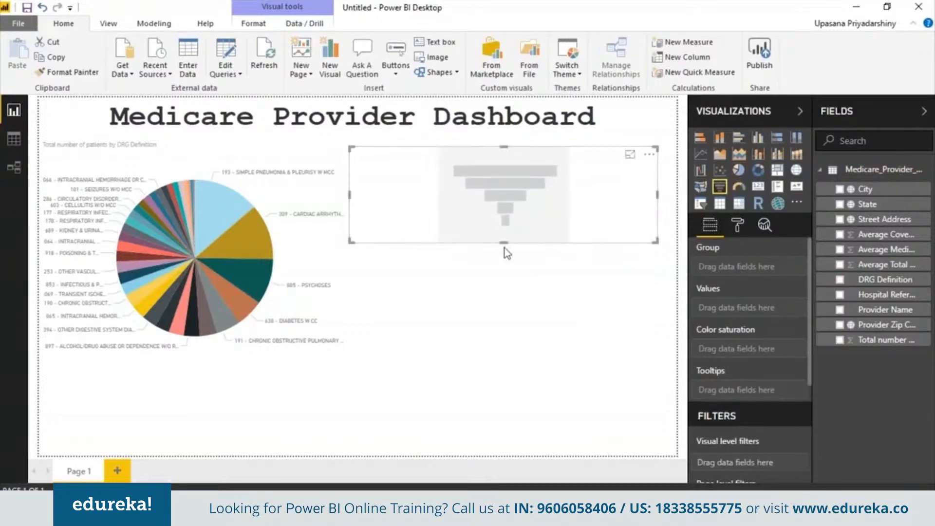
pyautogui.moveTo(506, 240); pyautogui.dragTo(496, 344)
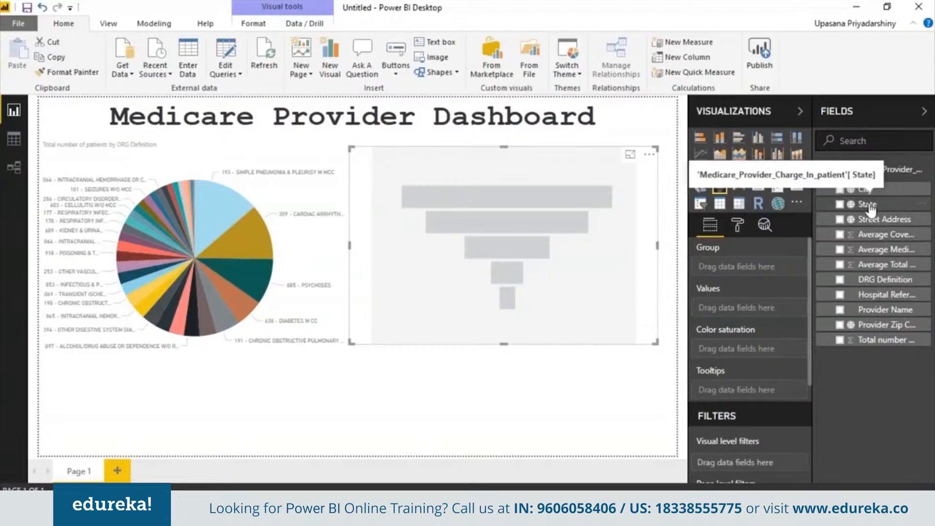
# - Group the funnel by State, with Total number of patients as values and Average Covered Charges as color saturation
pyautogui.moveTo(867, 204); pyautogui.dragTo(745, 267)
pyautogui.moveTo(903, 343); pyautogui.dragTo(777, 315)
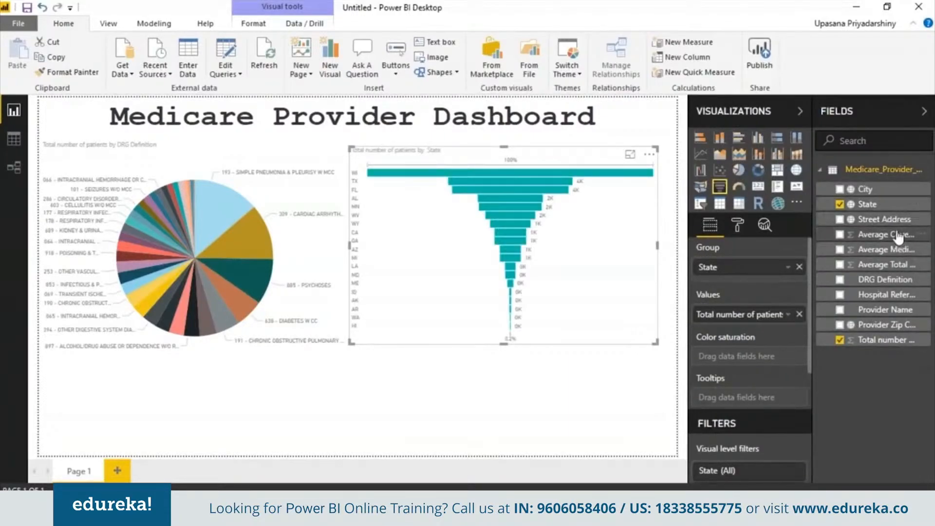
pyautogui.moveTo(891, 235); pyautogui.dragTo(769, 355)
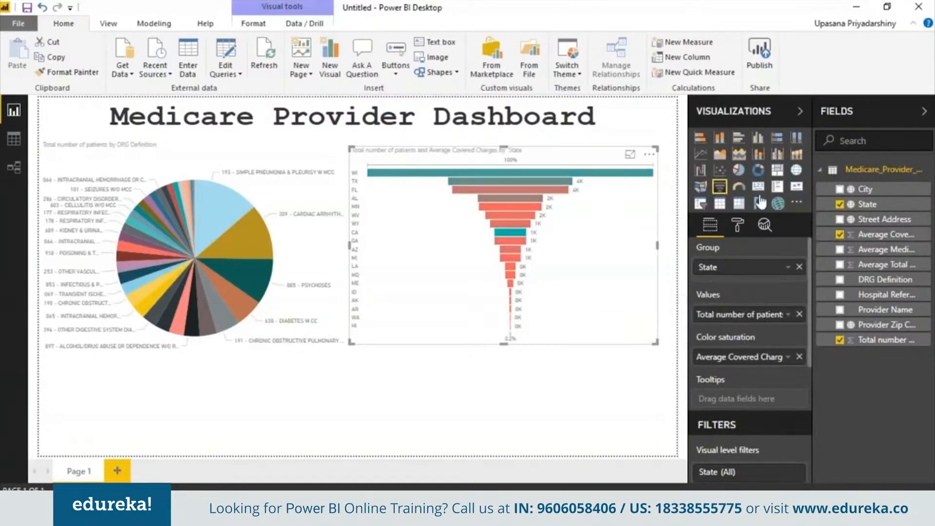
# - Add a full-width treemap beneath both charts, grouped by State with Total number of patients as values
pyautogui.click(604, 389)
pyautogui.click(778, 170)
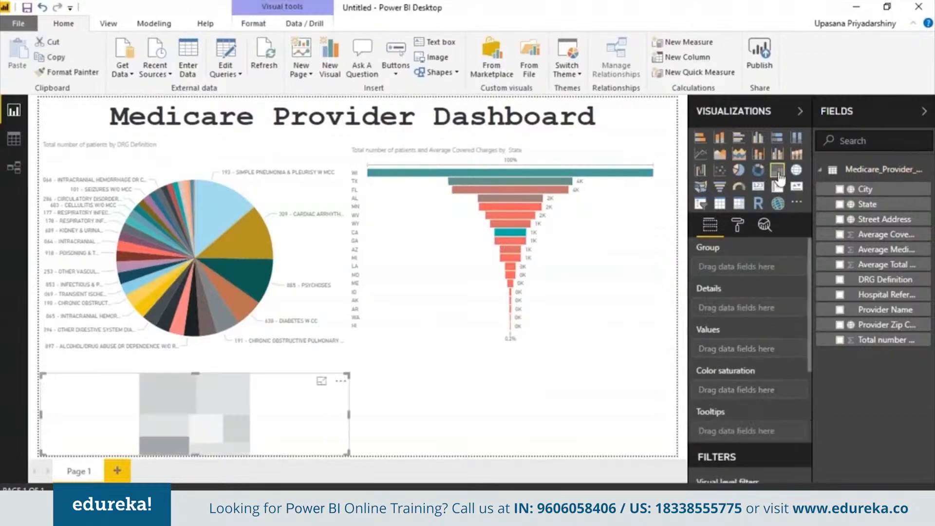
pyautogui.moveTo(369, 414); pyautogui.dragTo(676, 415)
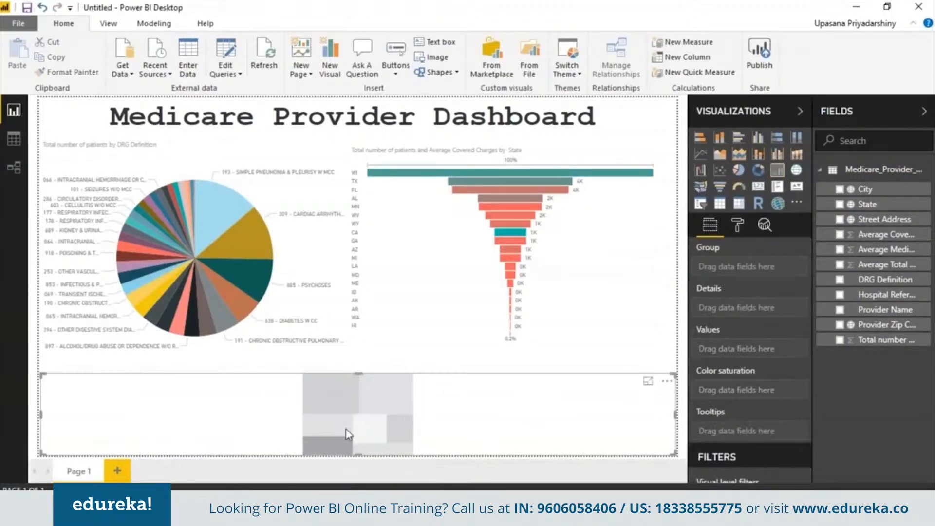
pyautogui.moveTo(358, 374); pyautogui.dragTo(358, 357)
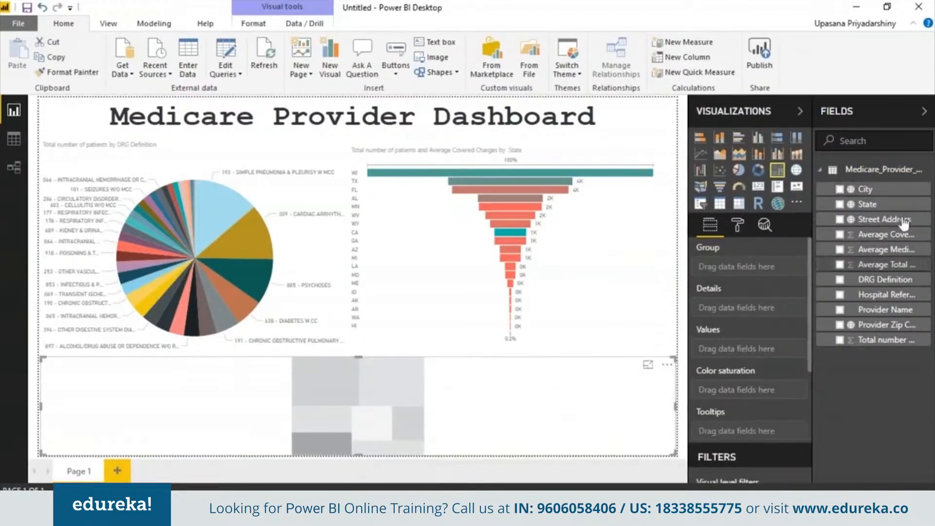
pyautogui.moveTo(871, 204); pyautogui.dragTo(750, 267)
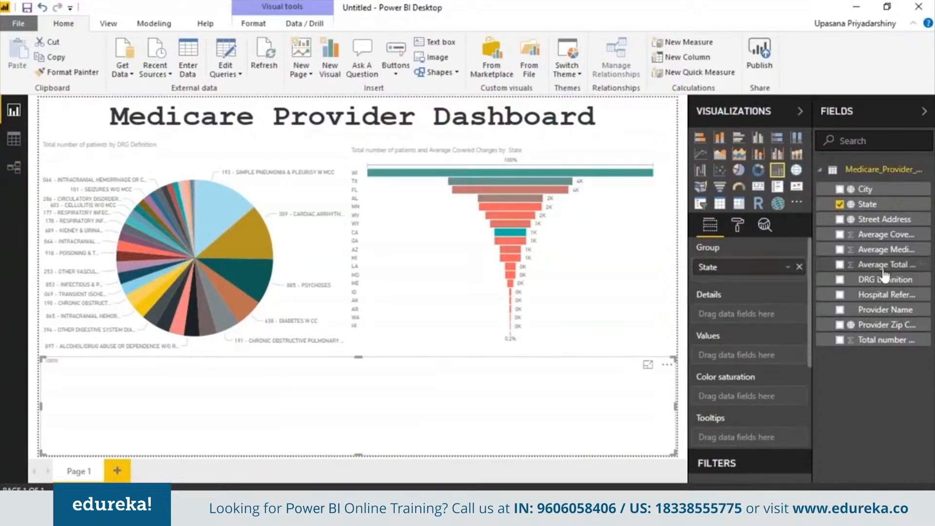
pyautogui.moveTo(872, 339); pyautogui.dragTo(757, 358)
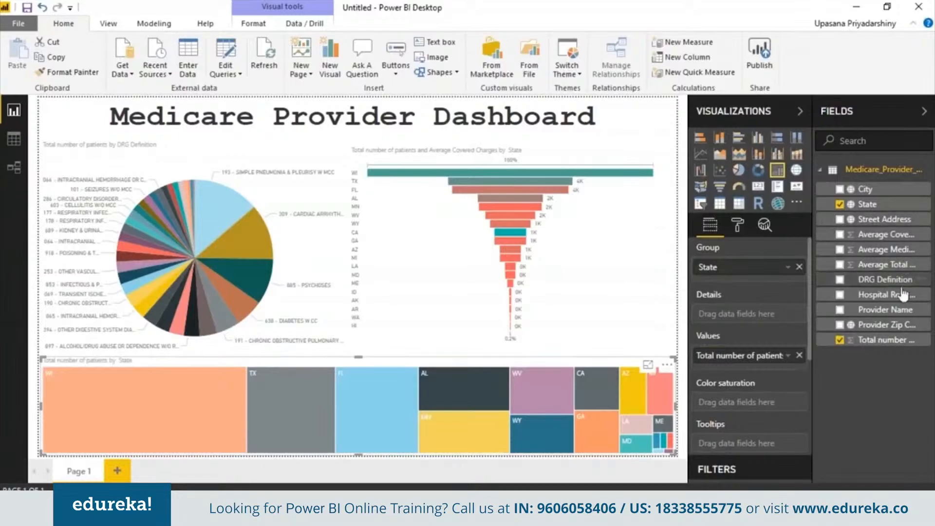
# - Try Average Covered Charges as the treemap's color saturation and remove it again
pyautogui.moveTo(887, 236); pyautogui.dragTo(779, 411)
pyautogui.click(799, 402)
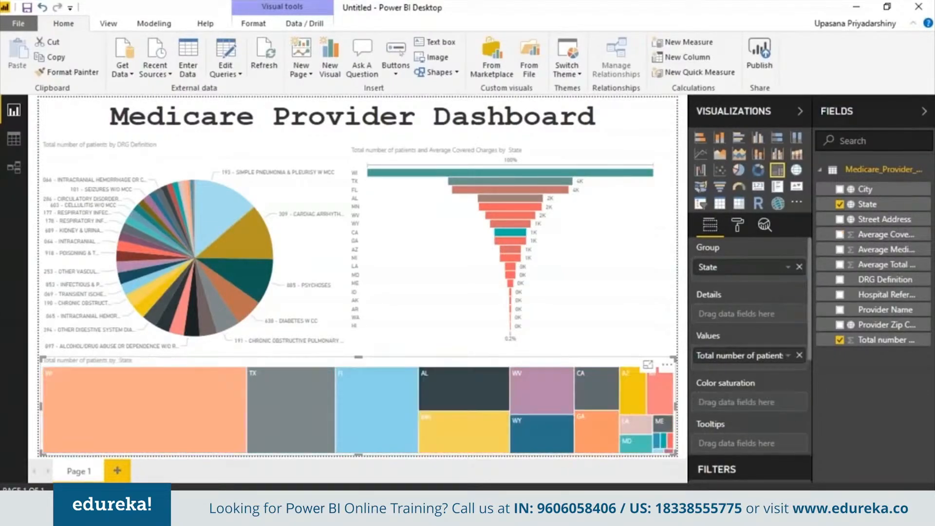
pyautogui.click(466, 384)
pyautogui.click(455, 313)
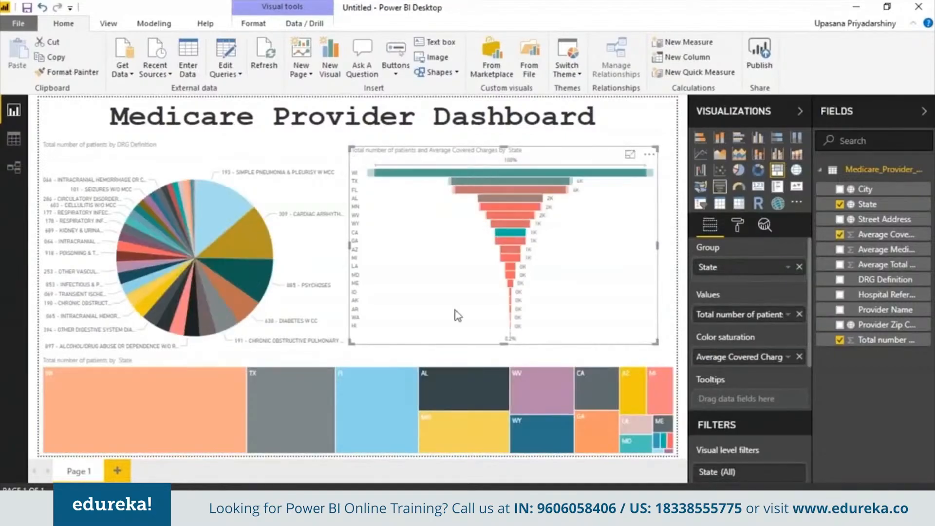
# - Add a second report page with an ArcGIS map enlarged to fill the whole page
pyautogui.click(118, 471)
pyautogui.click(777, 203)
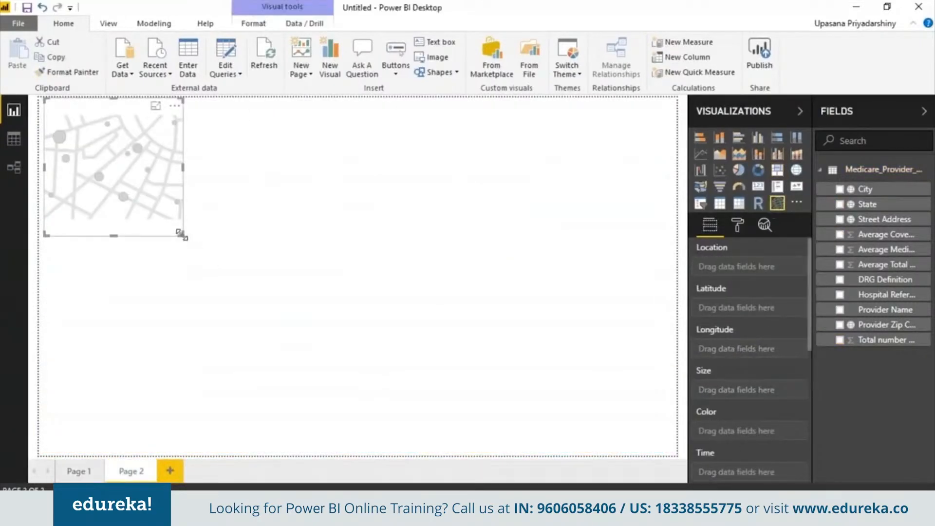
pyautogui.moveTo(184, 237); pyautogui.dragTo(689, 483)
# - Set the map's location to City, its size to Total number of patients and its color to DRG Definition
pyautogui.moveTo(864, 189); pyautogui.dragTo(752, 267)
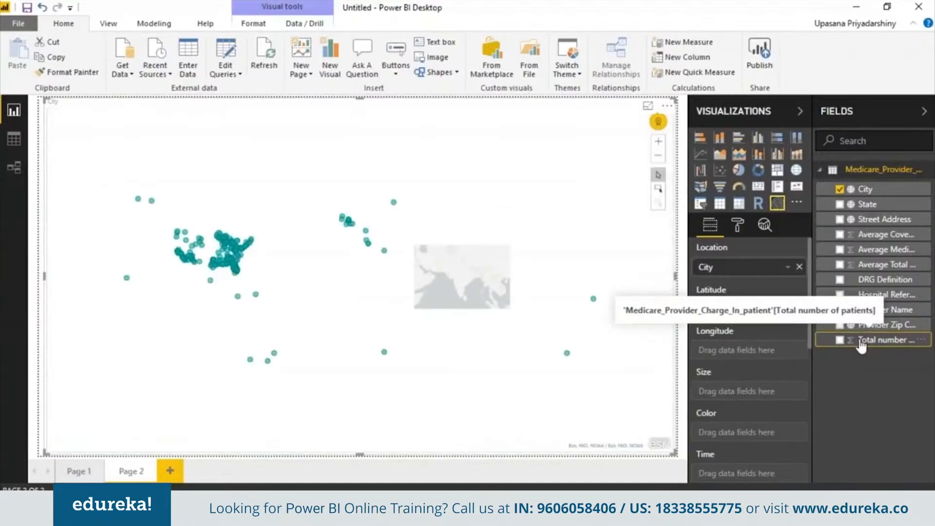
pyautogui.moveTo(861, 343); pyautogui.dragTo(735, 392)
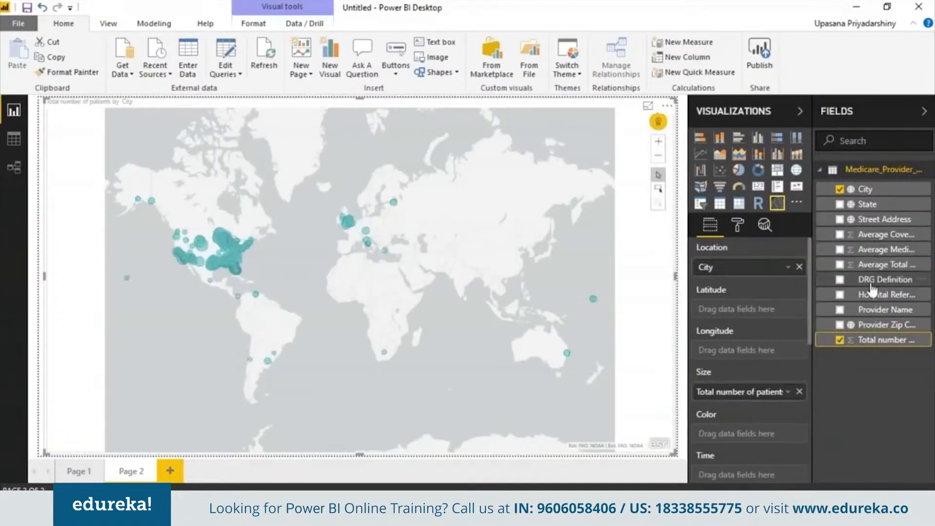
pyautogui.moveTo(870, 290); pyautogui.dragTo(760, 434)
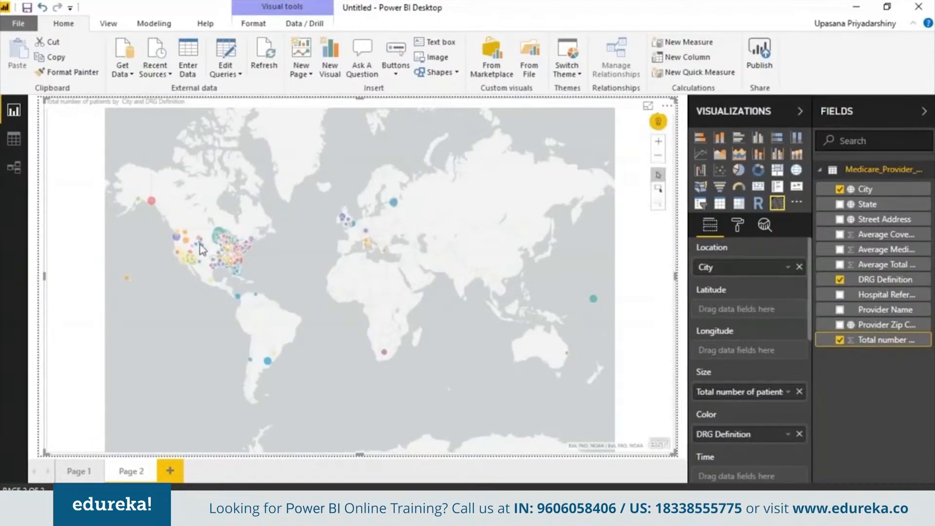
# - Inspect the patient bubbles over the United States on the map, and add and open a third report page
pyautogui.click(218, 236)
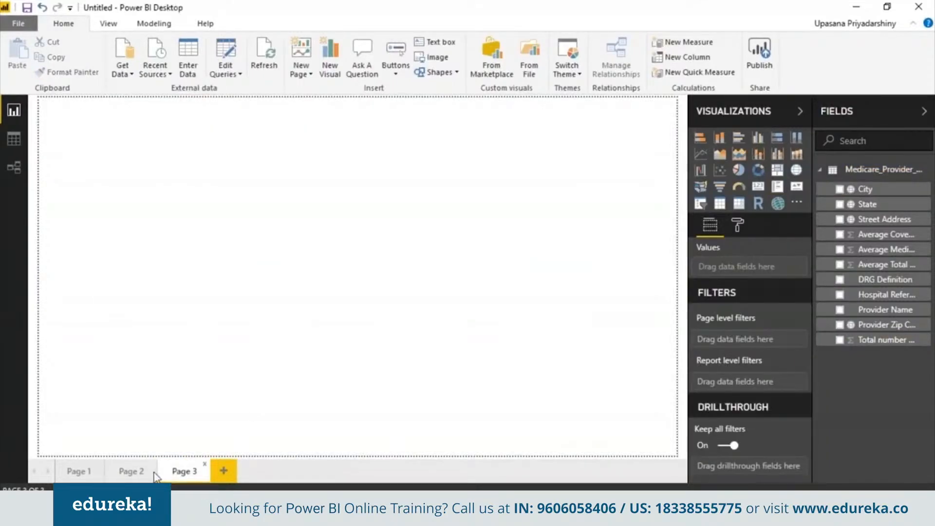
pyautogui.click(154, 474)
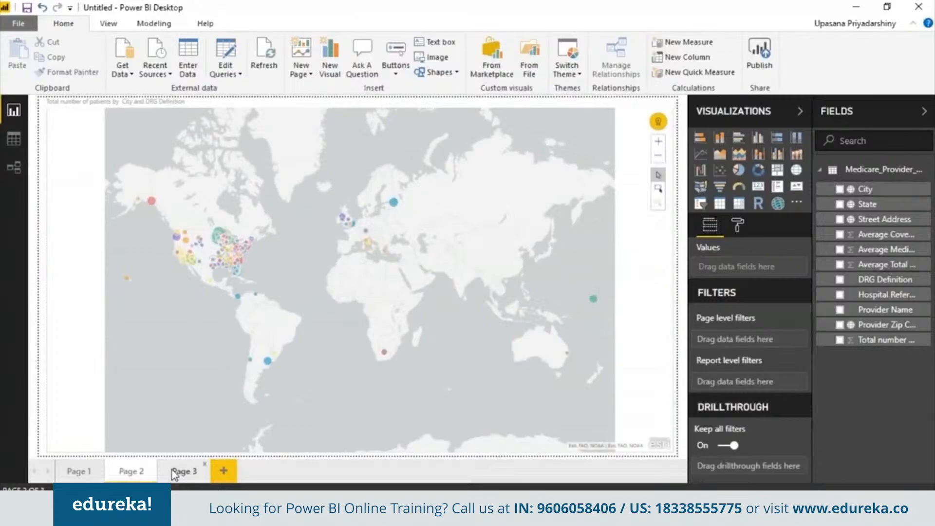
pyautogui.scroll(2, 365, 280)
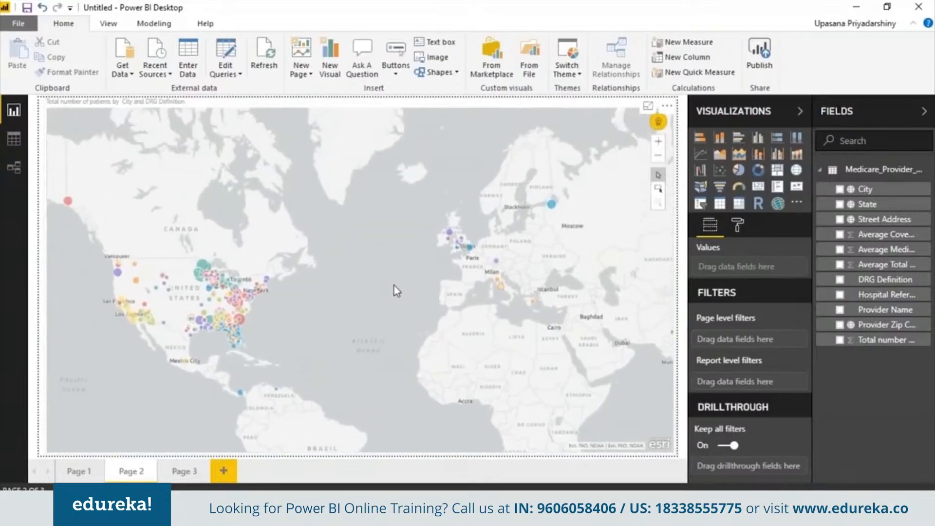
pyautogui.click(184, 472)
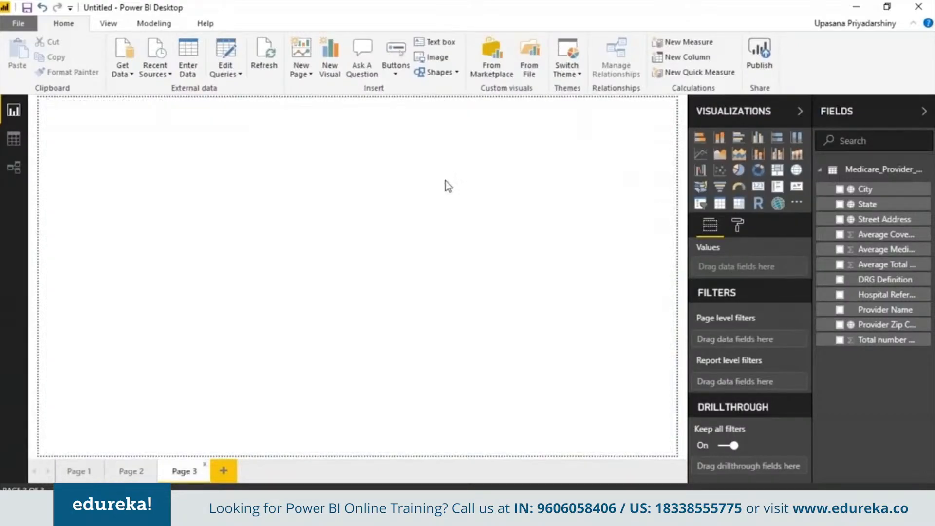
# - Fill Page 3 with a 100% stacked bar chart using City as axis, DRG Definition as legend and Average Total Payments as value
pyautogui.click(700, 153)
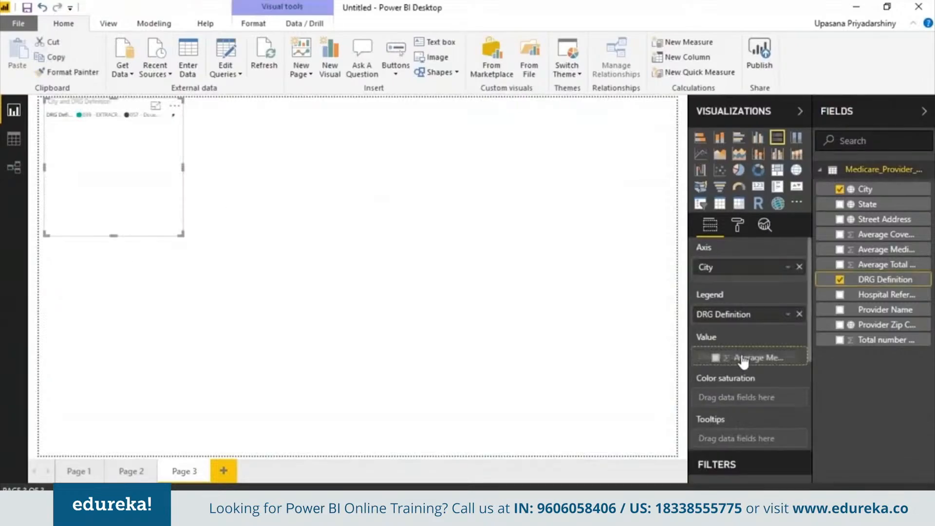
pyautogui.moveTo(722, 358); pyautogui.dragTo(744, 362)
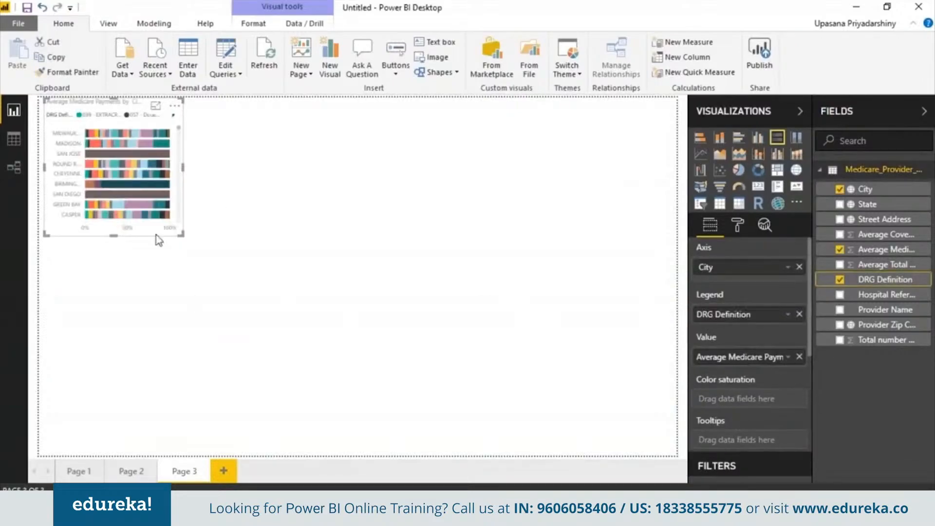
pyautogui.moveTo(181, 234); pyautogui.dragTo(671, 468)
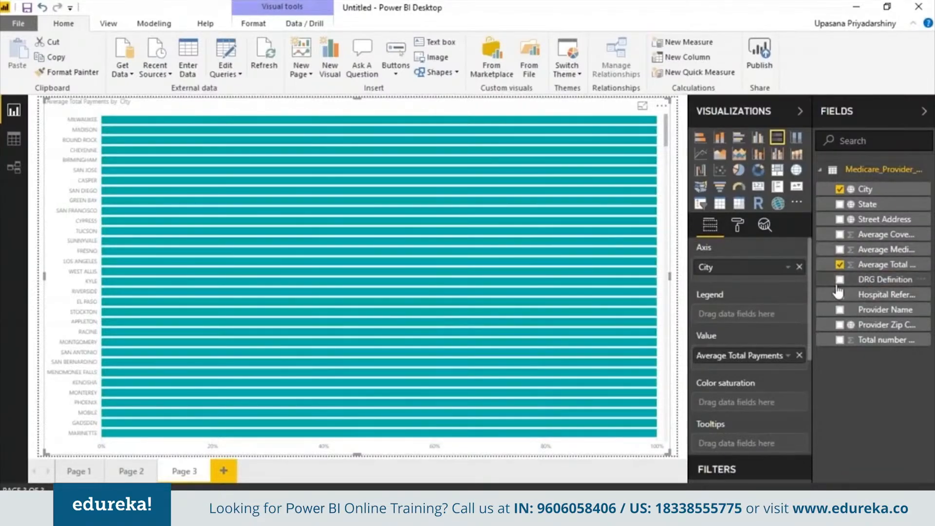
pyautogui.moveTo(868, 281); pyautogui.dragTo(725, 314)
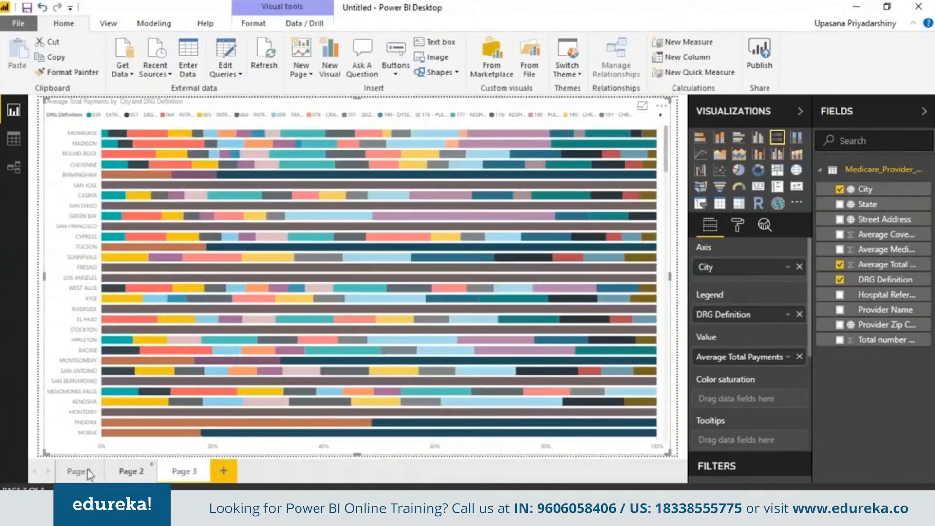
# - Save the report as "Medicare dashboard" in the Power BI CSV files folder
pyautogui.click(22, 23)
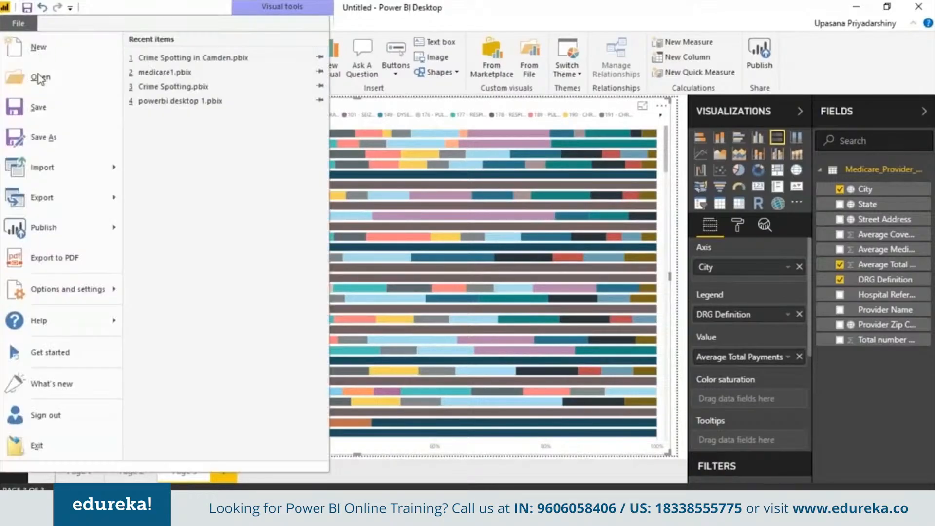
pyautogui.click(44, 138)
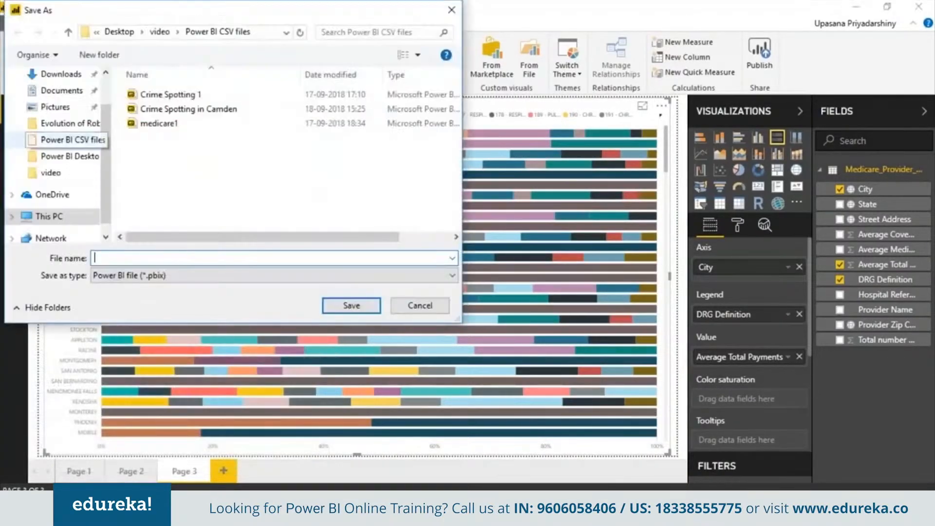
pyautogui.write('Medicare dashboard')
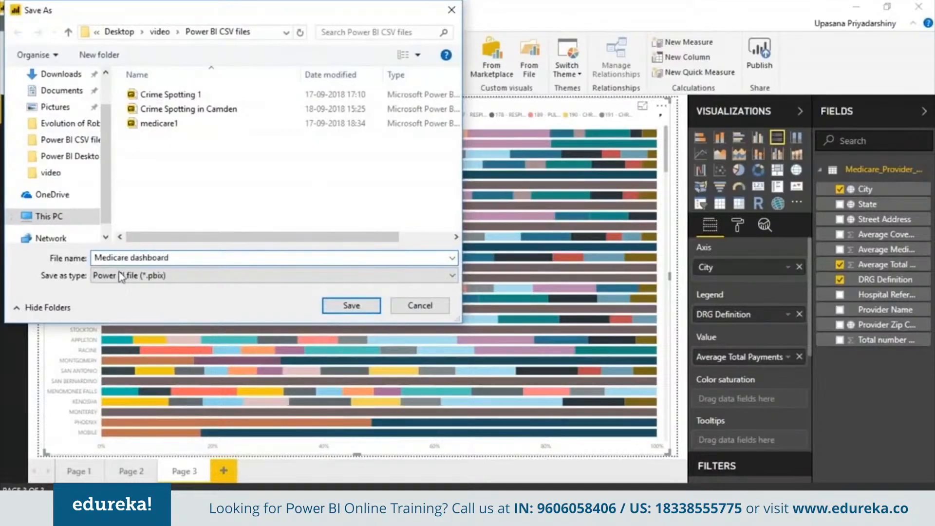
pyautogui.click(352, 310)
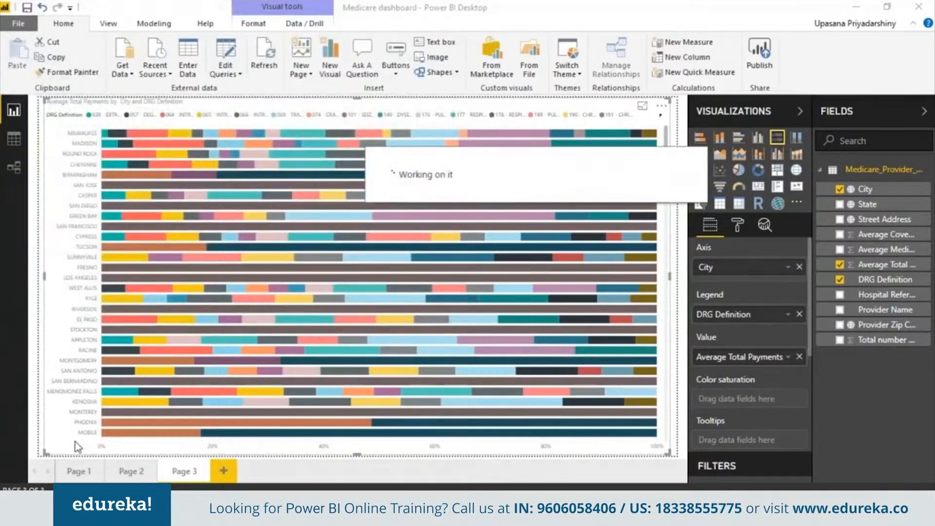
# - Publish the report to My Workspace and open the published Medicare dashboard in the Power BI service
pyautogui.click(760, 54)
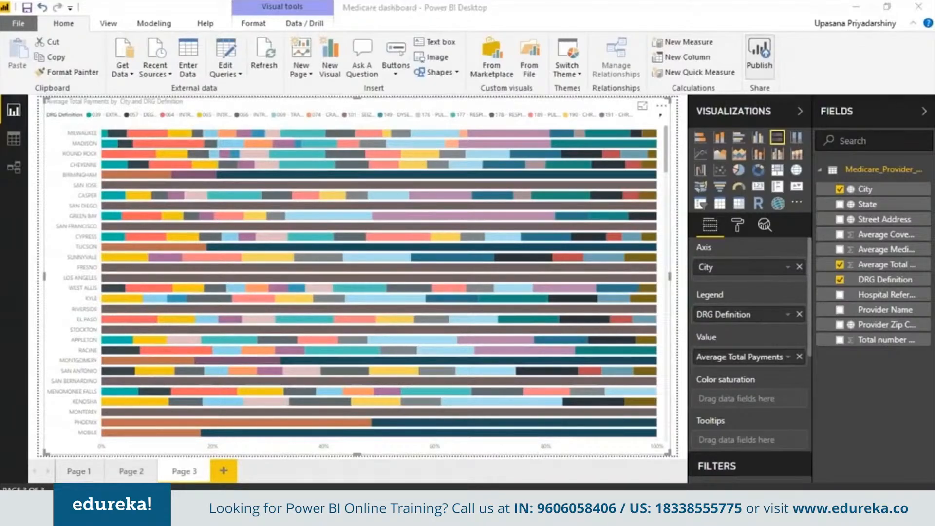
pyautogui.click(578, 335)
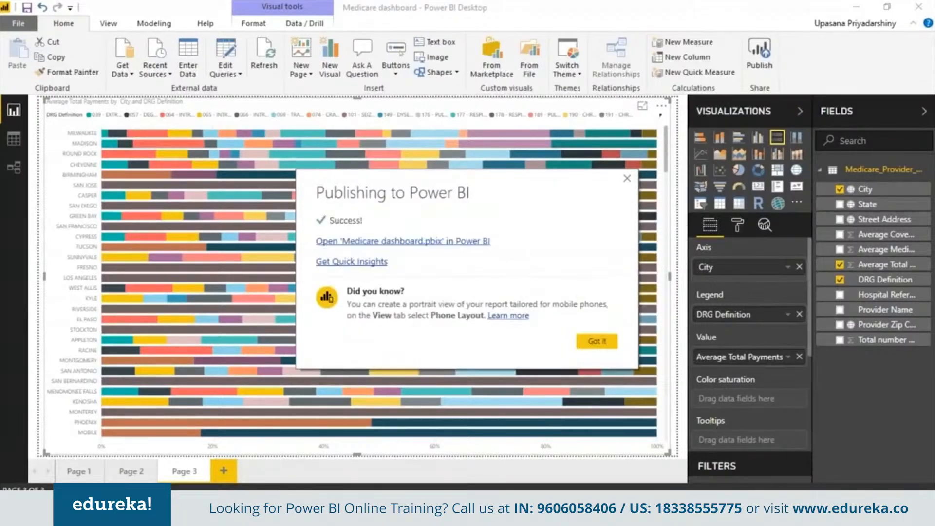
pyautogui.click(439, 240)
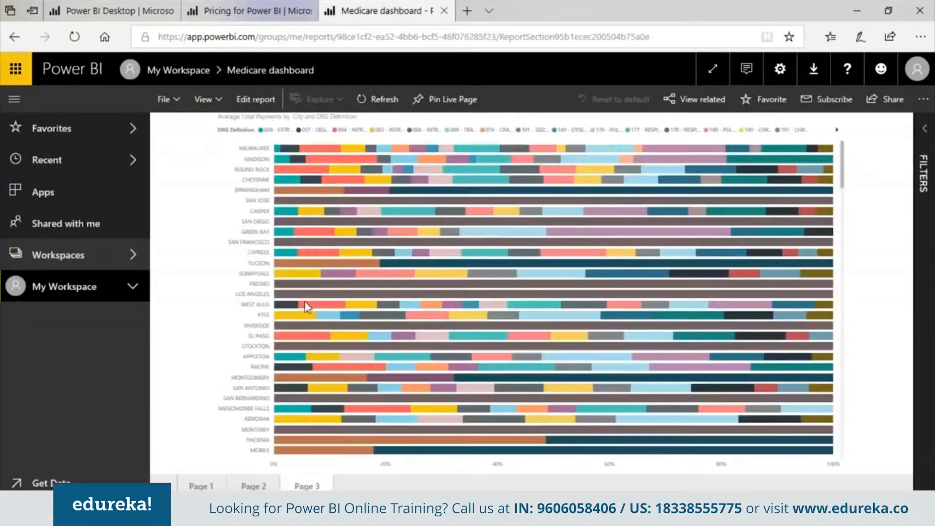
# - Open Page 1 of the published report and highlight WI in the treemap to examine its patients across the charts
pyautogui.click(201, 486)
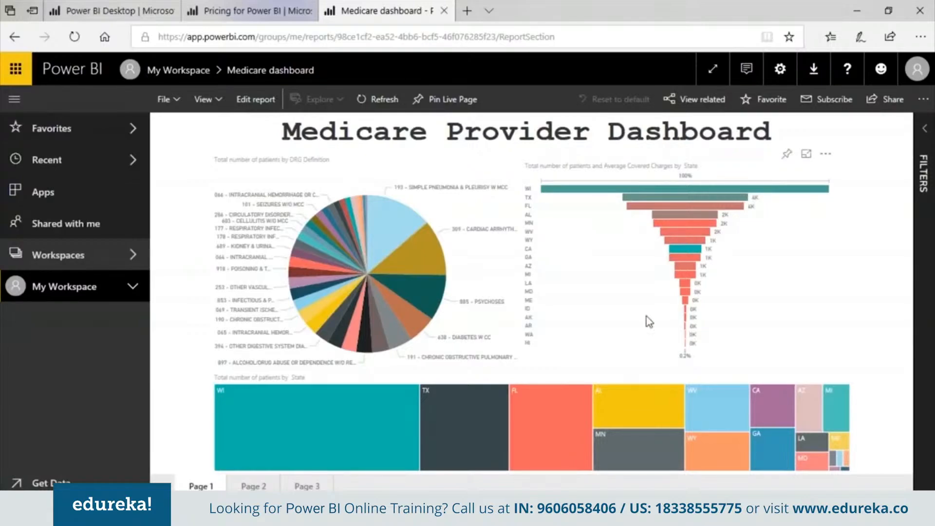
pyautogui.click(314, 421)
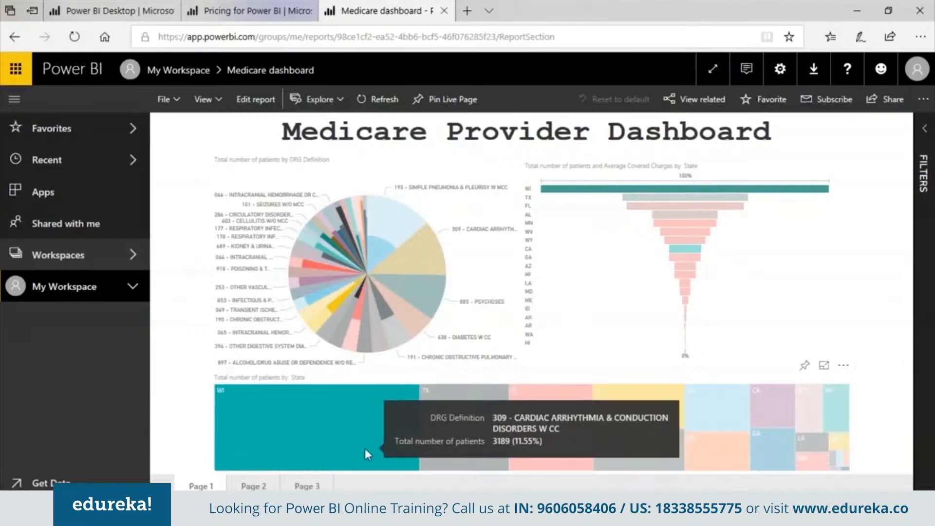
pyautogui.moveTo(365, 449)
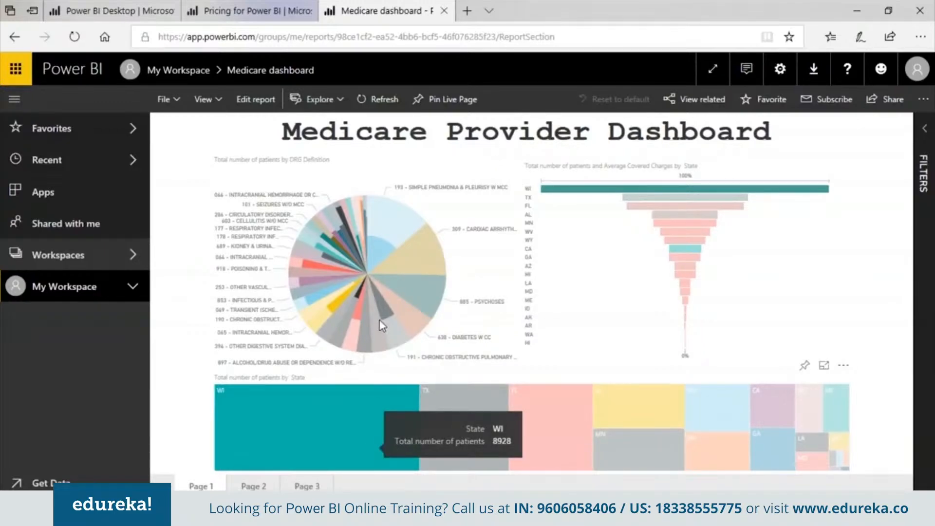
# - Examine the patient map on Page 2 and the payments bar chart on Page 3 of the published report
pyautogui.click(253, 486)
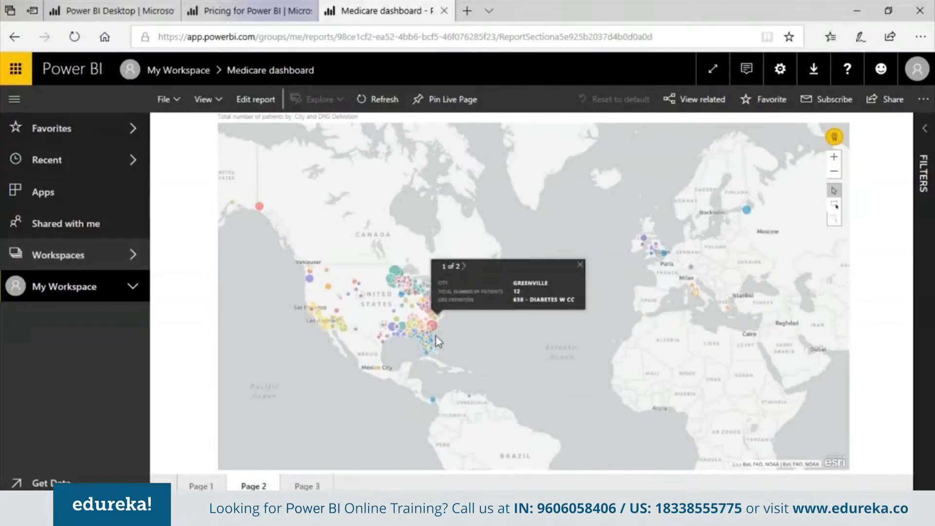
pyautogui.moveTo(388, 330)
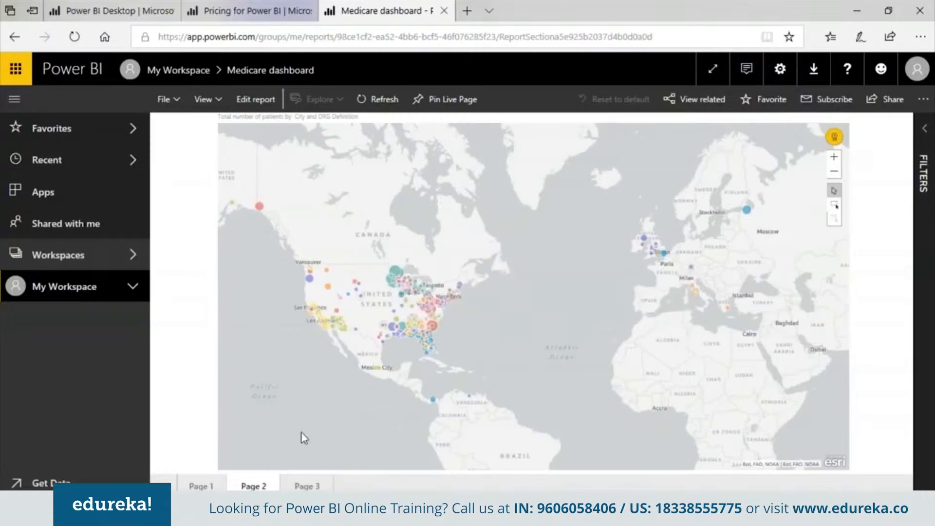
pyautogui.click(305, 486)
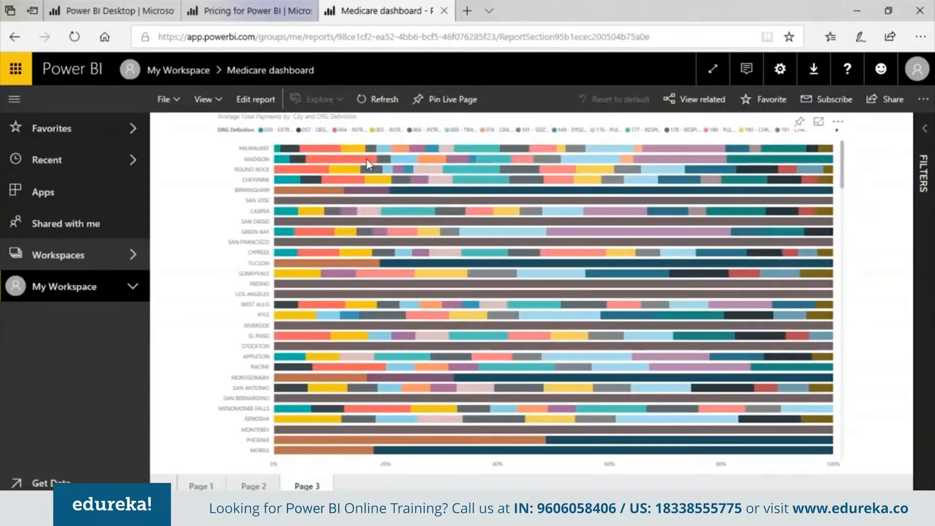